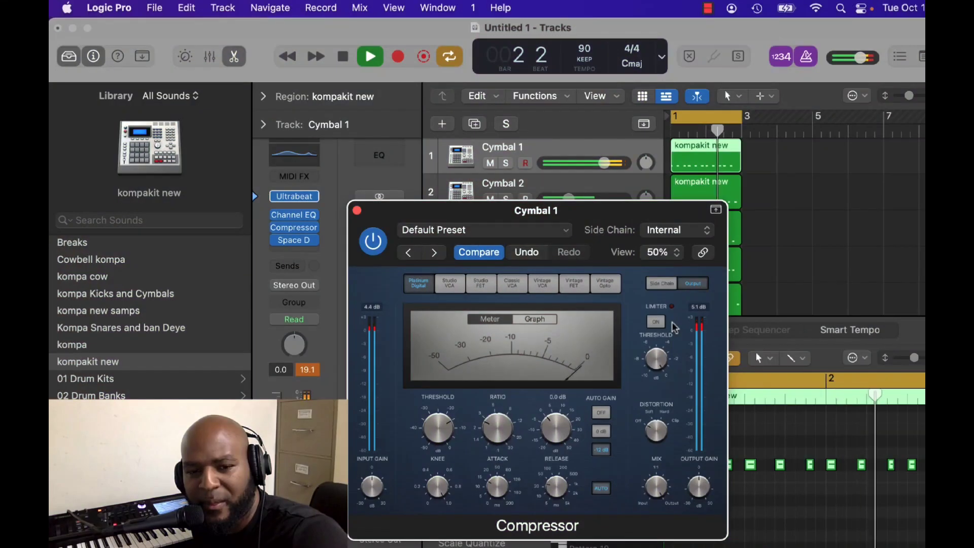
Close the Compressor plug-in window of the Cymbal 1 track.
key(super+w)
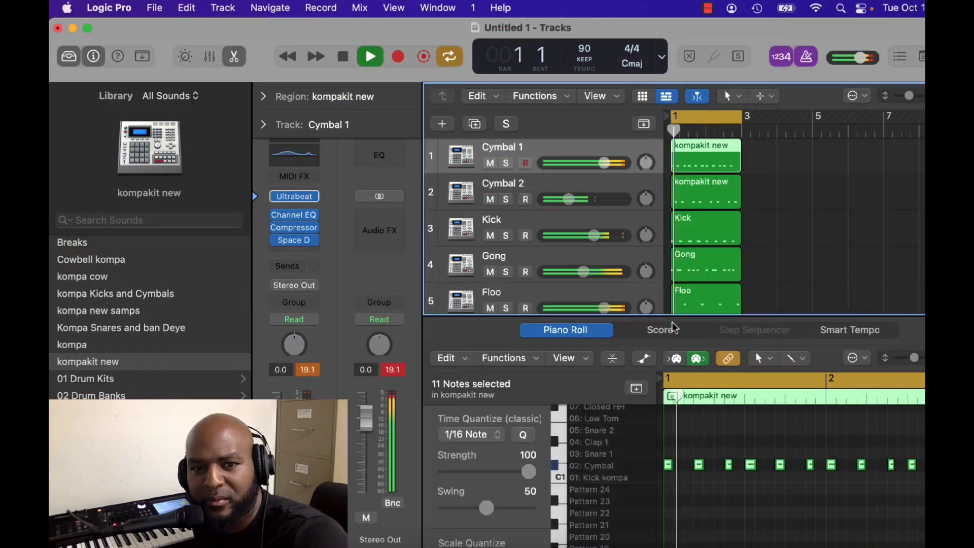
scroll(673, 323, down, 5)
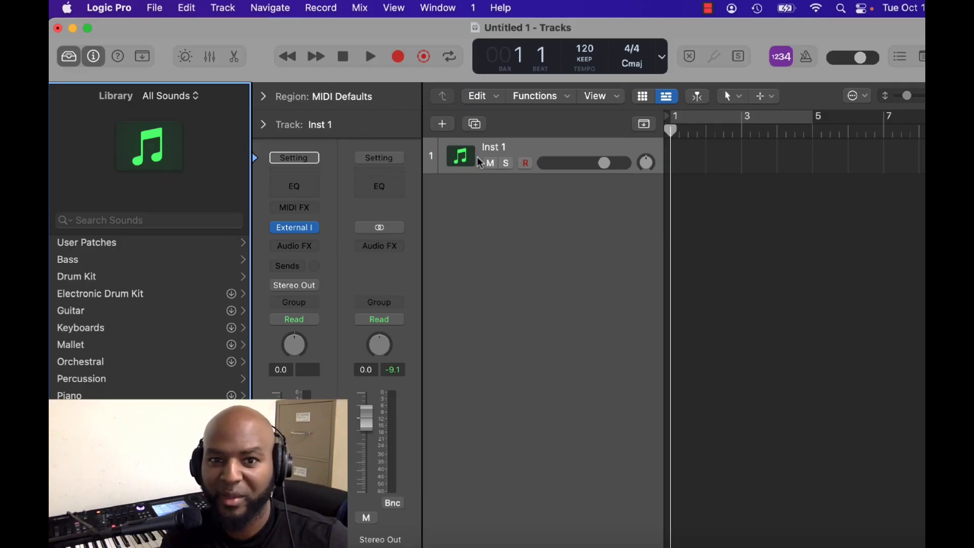
Load the Ultrabeat drum machine as the software instrument of the Inst 1 track.
click(317, 227)
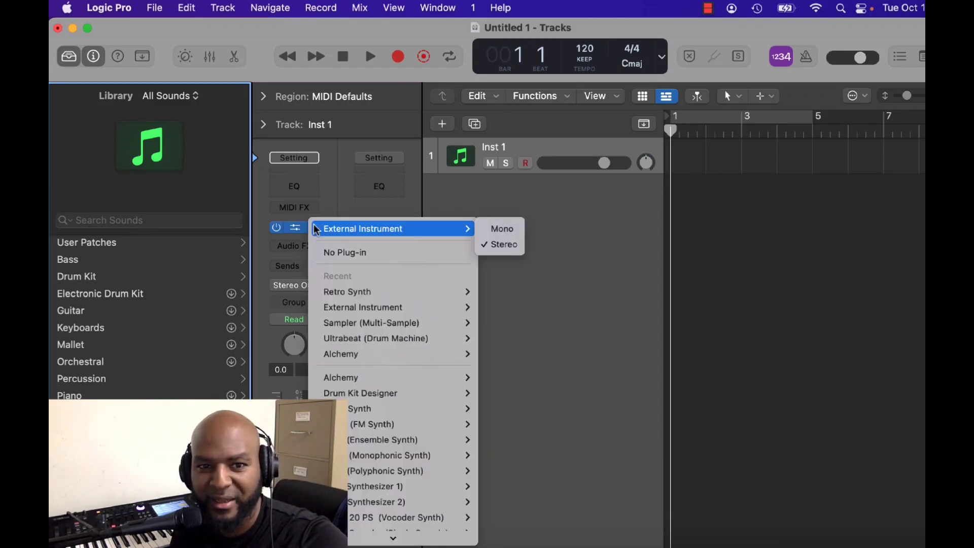
click(356, 340)
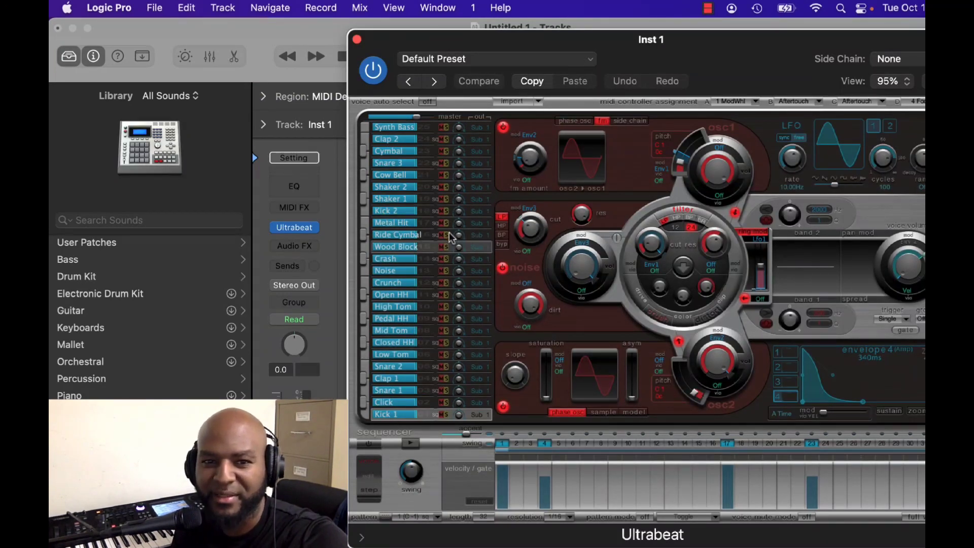
click(502, 58)
click(428, 276)
click(714, 452)
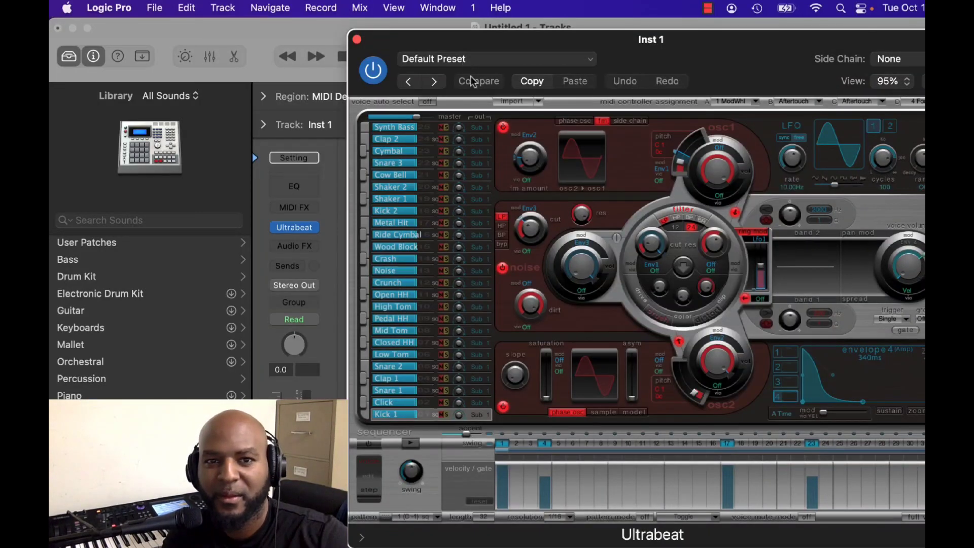
Save the Ultrabeat setting as a new preset named "kompakit new".
click(454, 57)
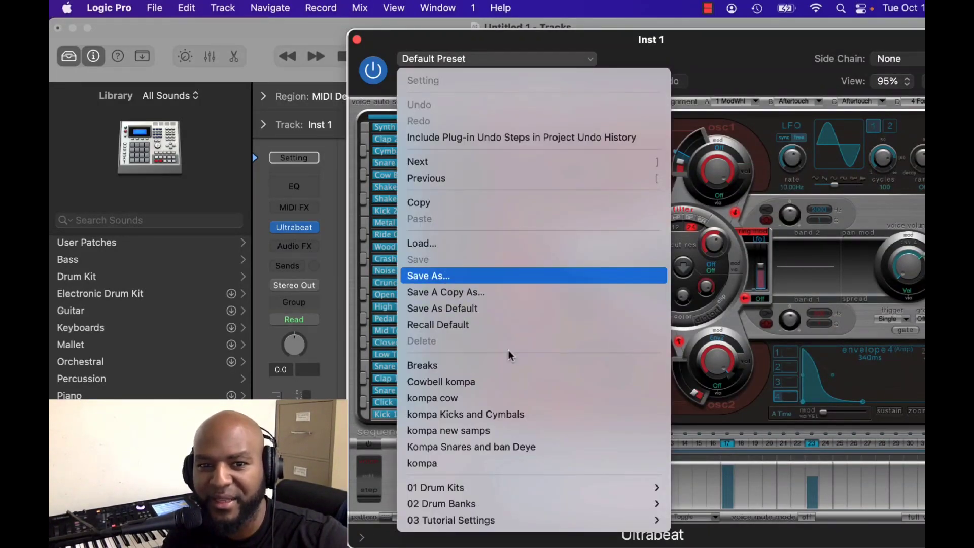
key(Escape)
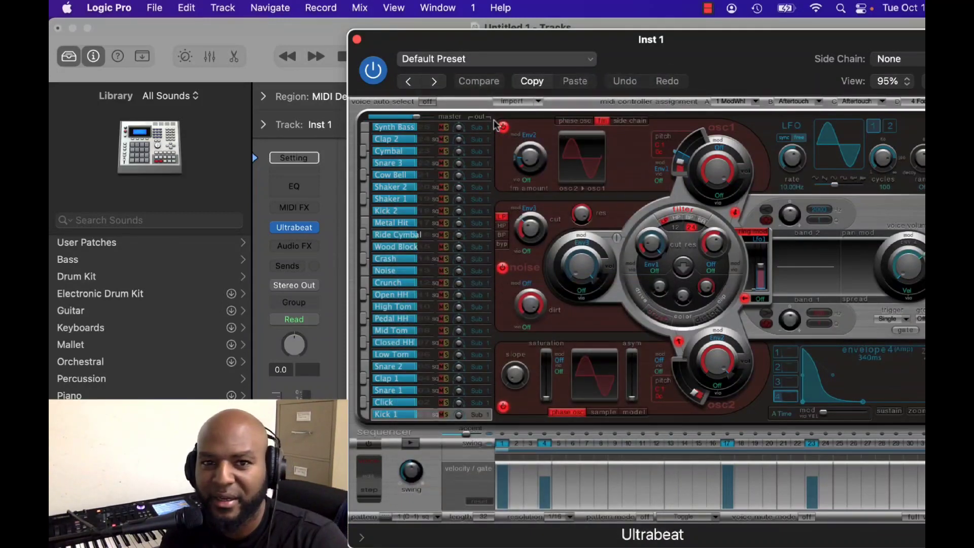
text(kompa)
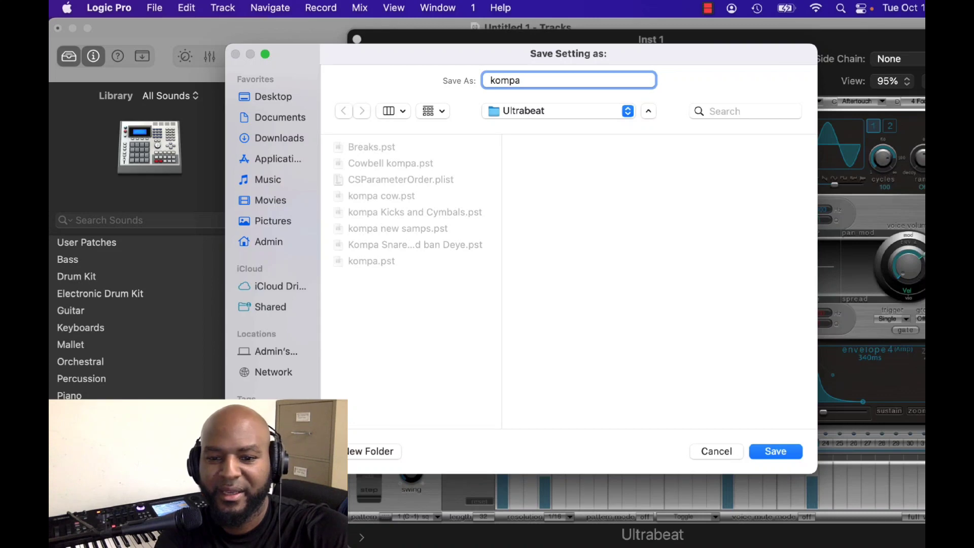
text(kit )
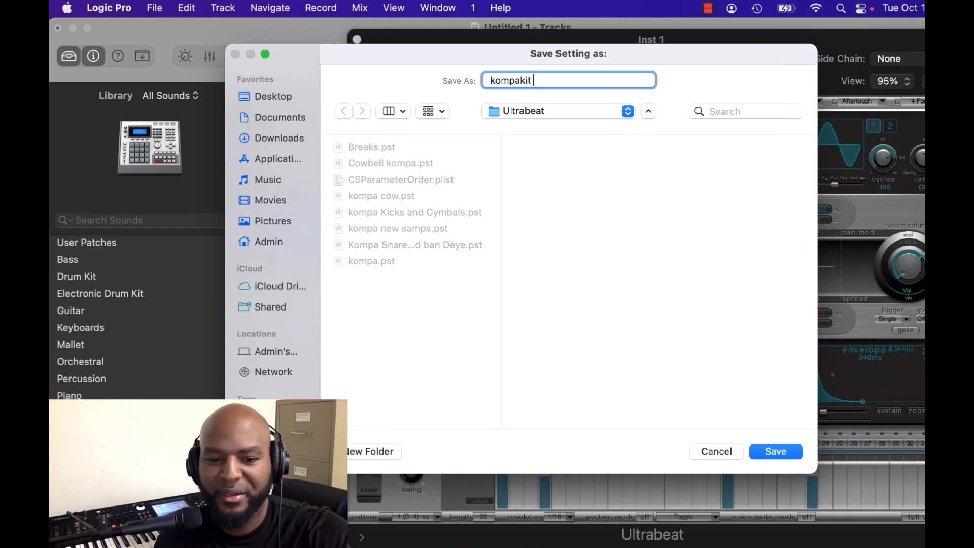
text(new)
key(super+a)
key(Return)
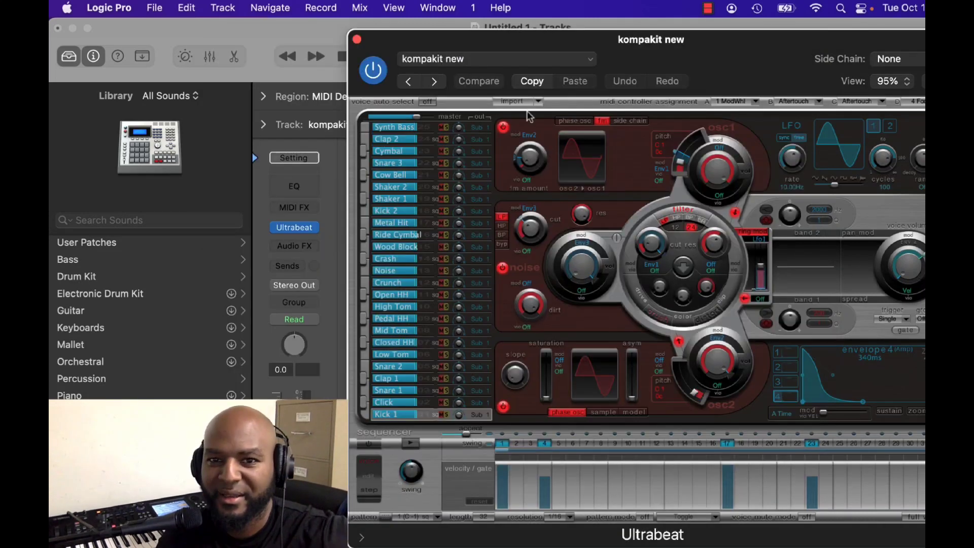
Initialize the Kick 1 voice in Ultrabeat with the Sample template.
click(404, 415)
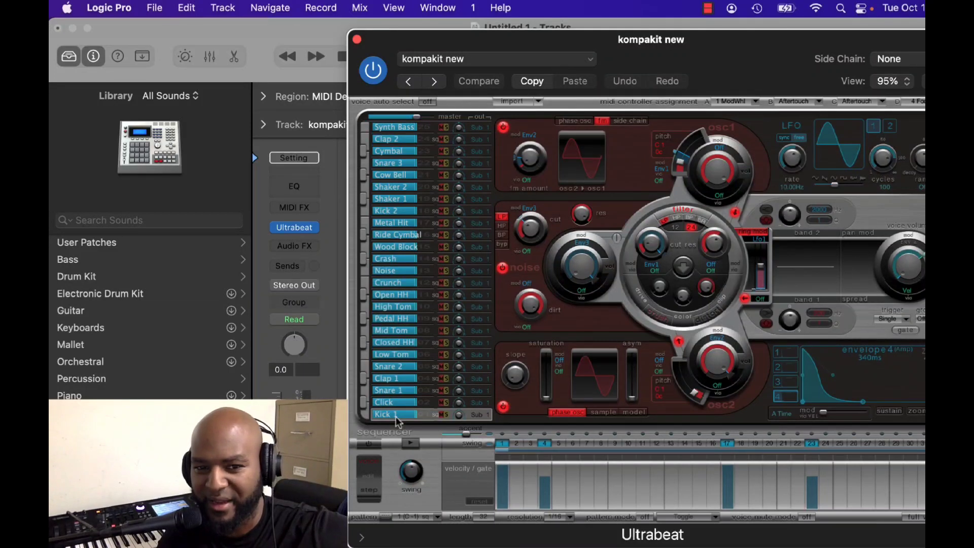
right_click(398, 421)
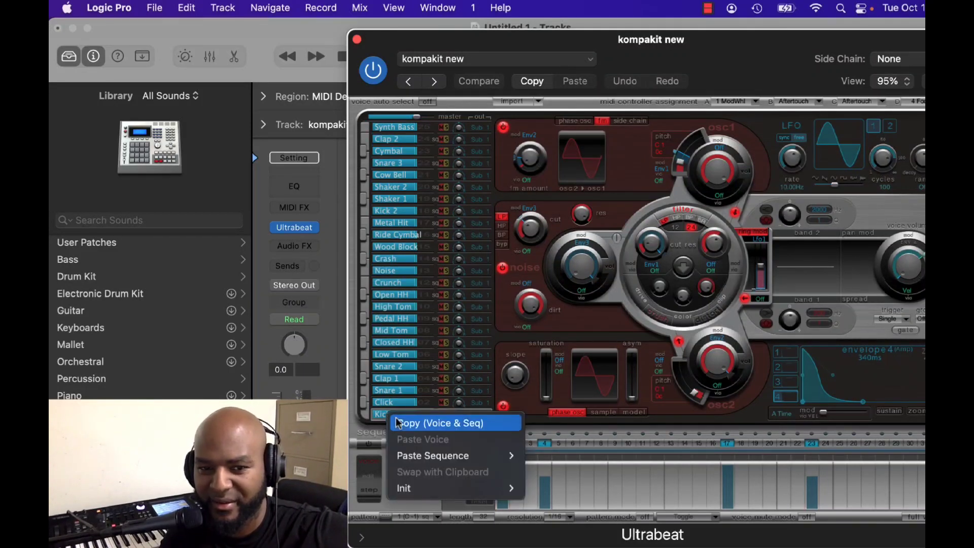
mouse_move(409, 491)
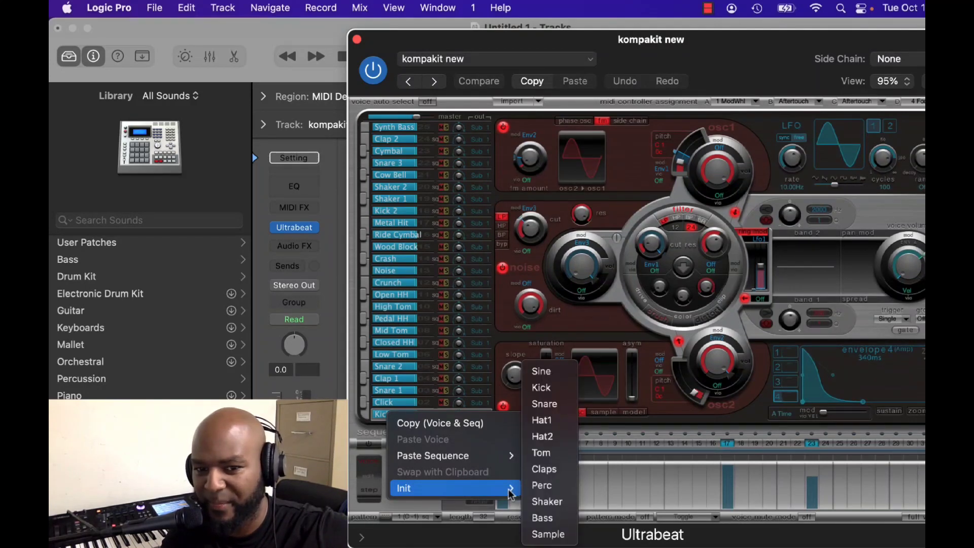
click(548, 534)
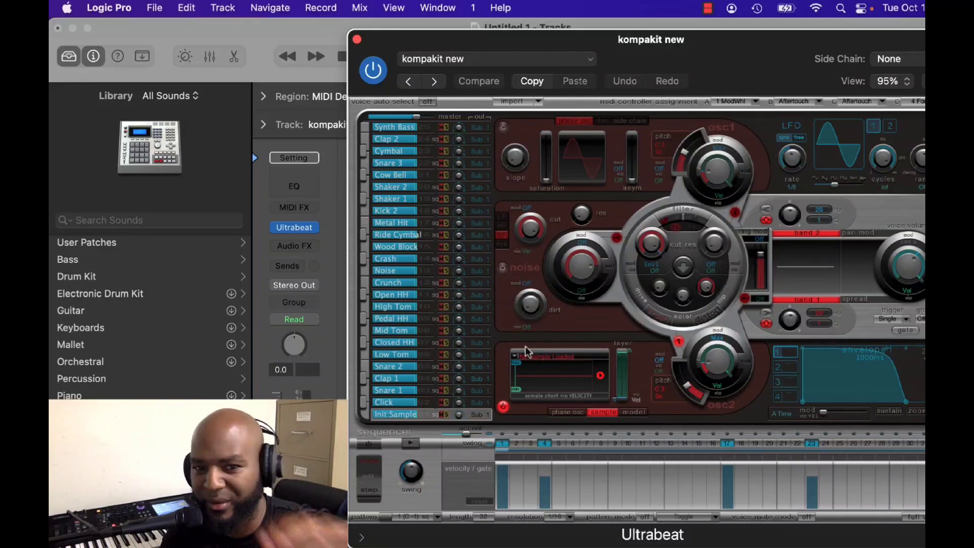
Load Kompa Kick.wav into the initialized voice from the Desktop's Best Kompa Samples folder, inside the RolandBlazay drum kit's Roland Kicks folder.
click(552, 356)
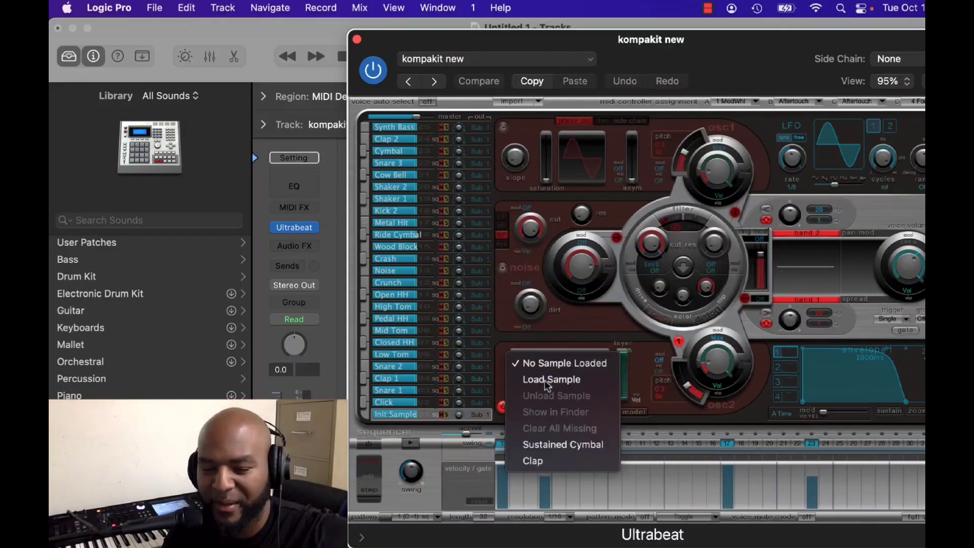
click(546, 382)
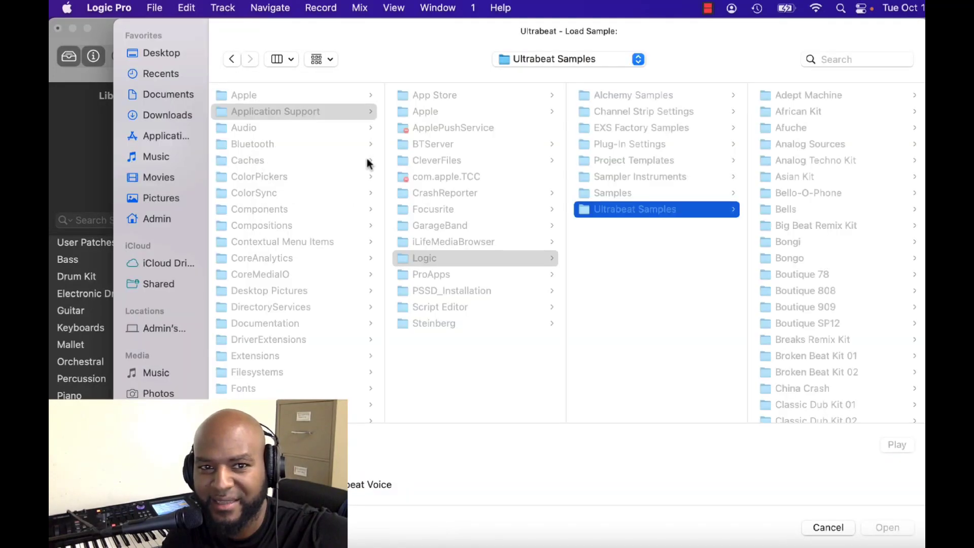
click(169, 53)
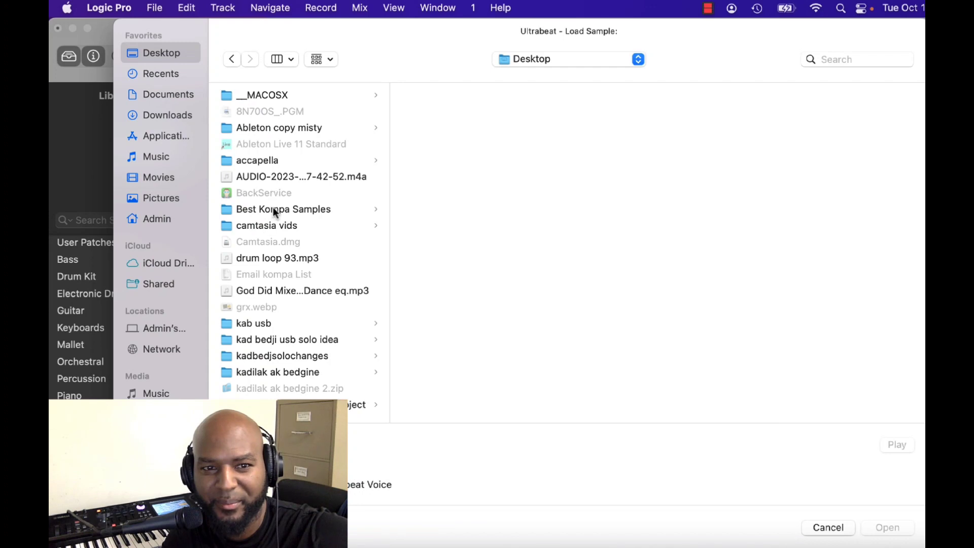
click(273, 209)
click(438, 160)
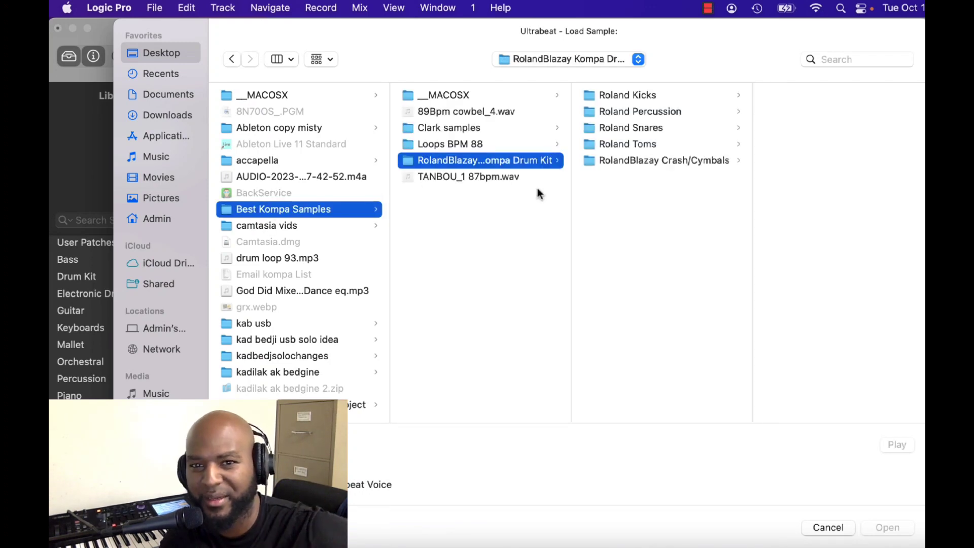
click(641, 98)
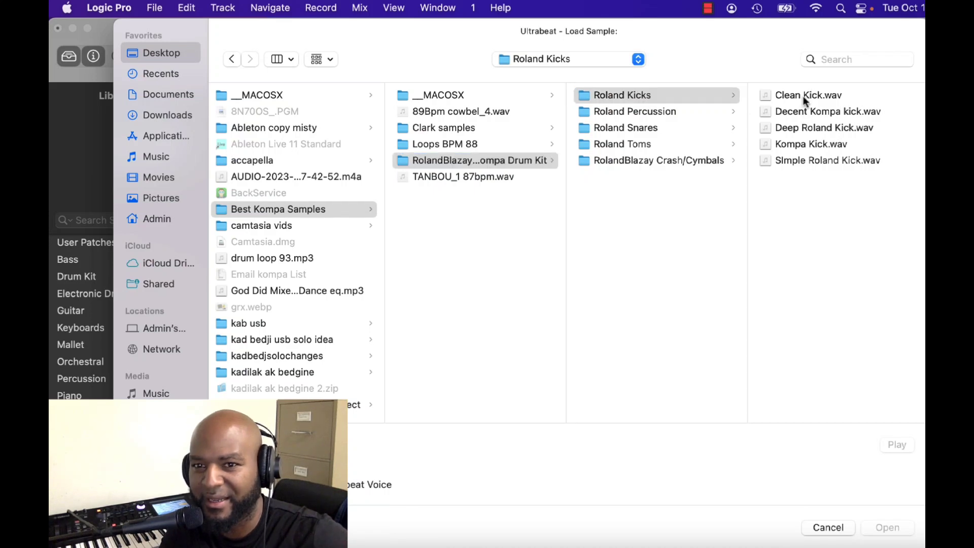
click(810, 95)
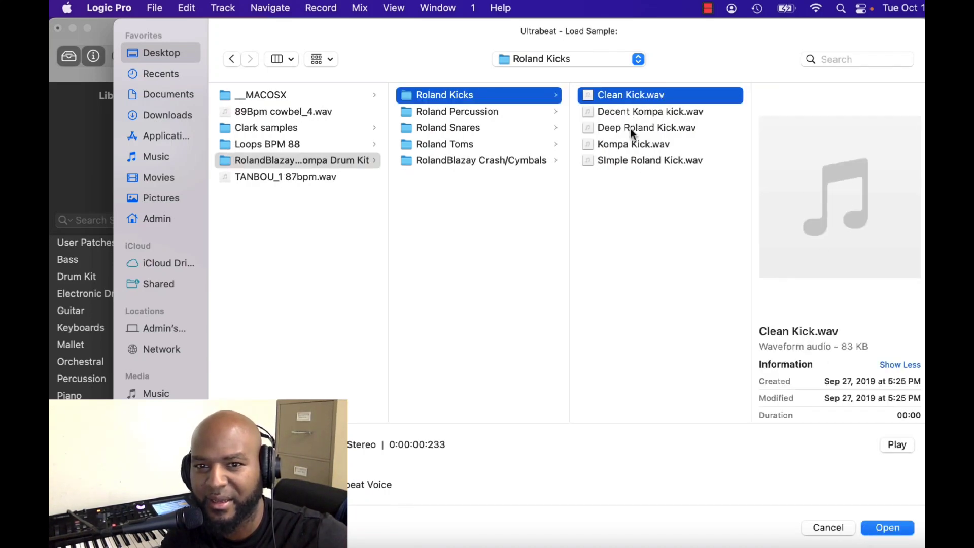
click(645, 145)
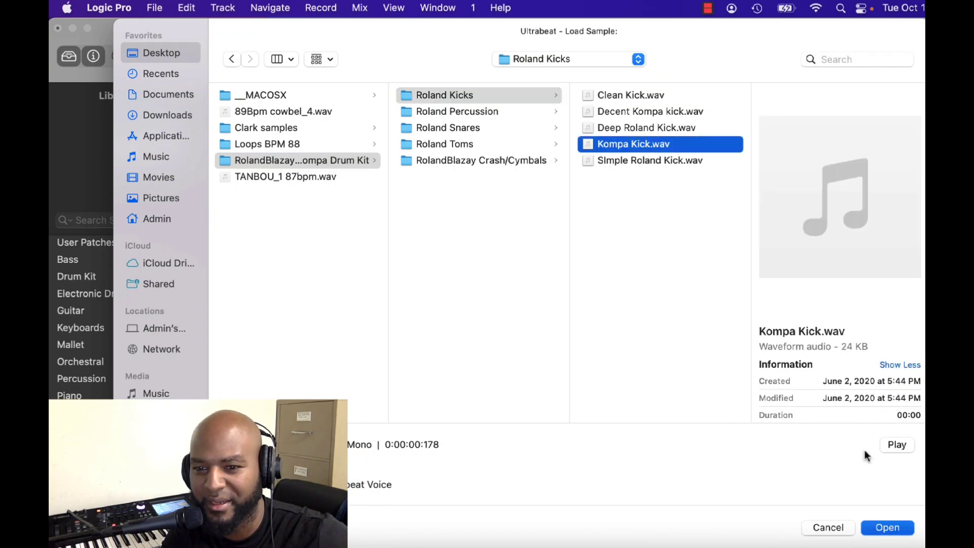
click(887, 528)
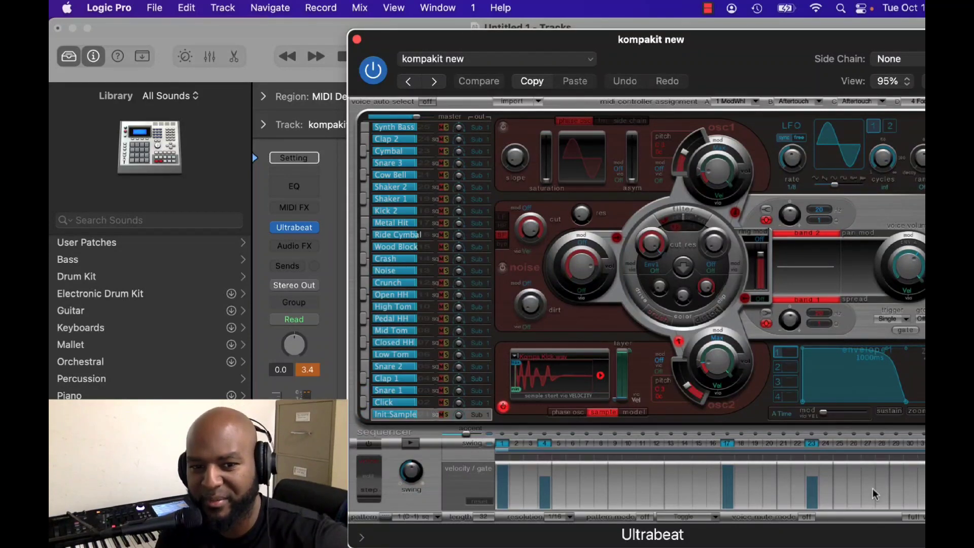
Initialize the Click voice, just above the kick voice, with the Sample template.
right_click(400, 402)
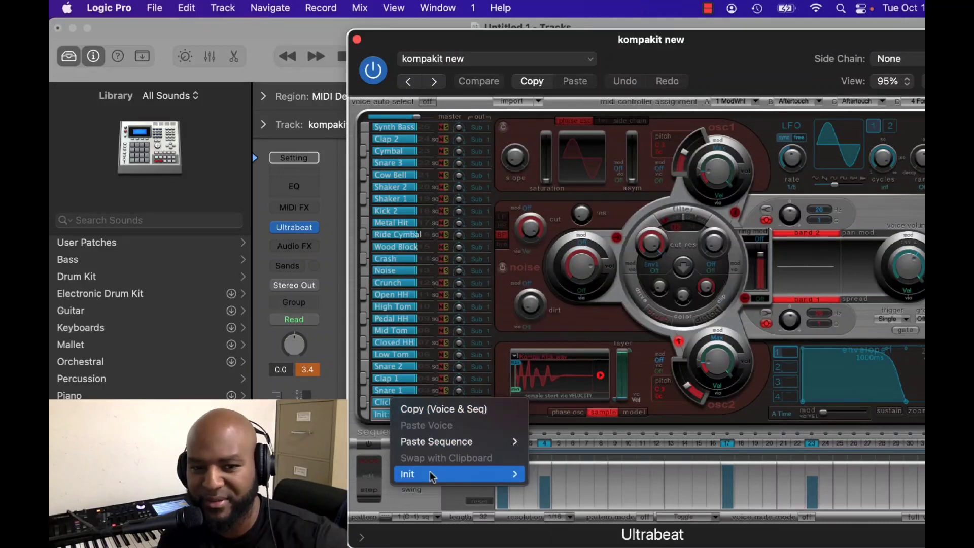
mouse_move(431, 471)
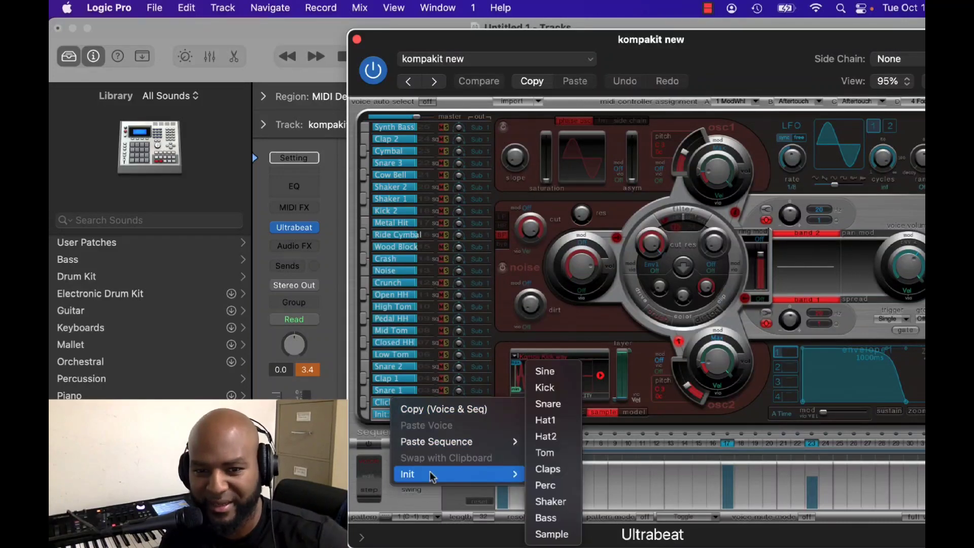
click(558, 533)
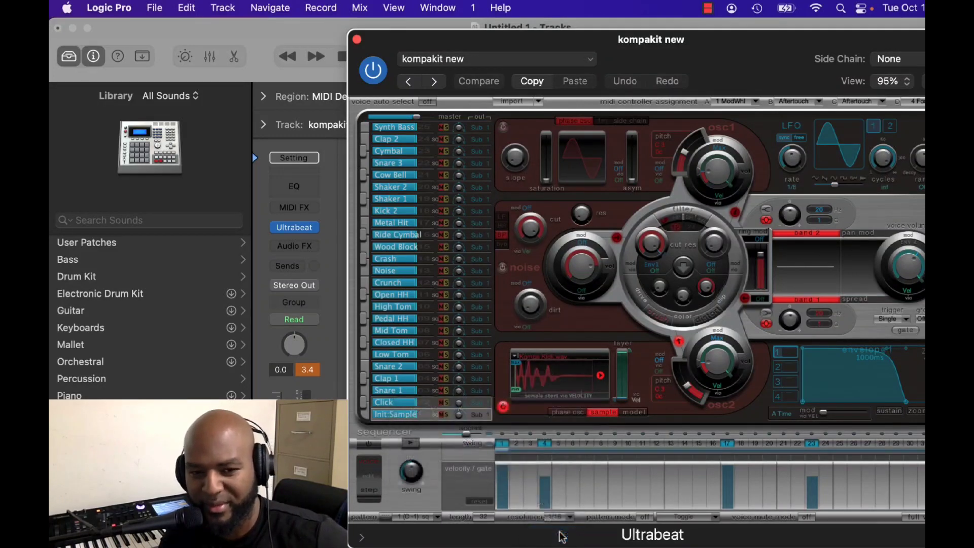
right_click(406, 406)
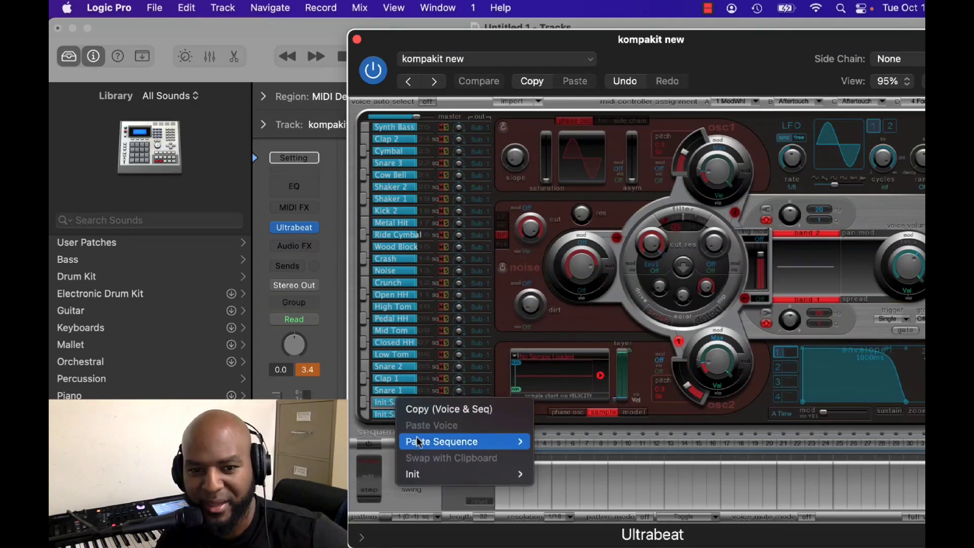
click(385, 406)
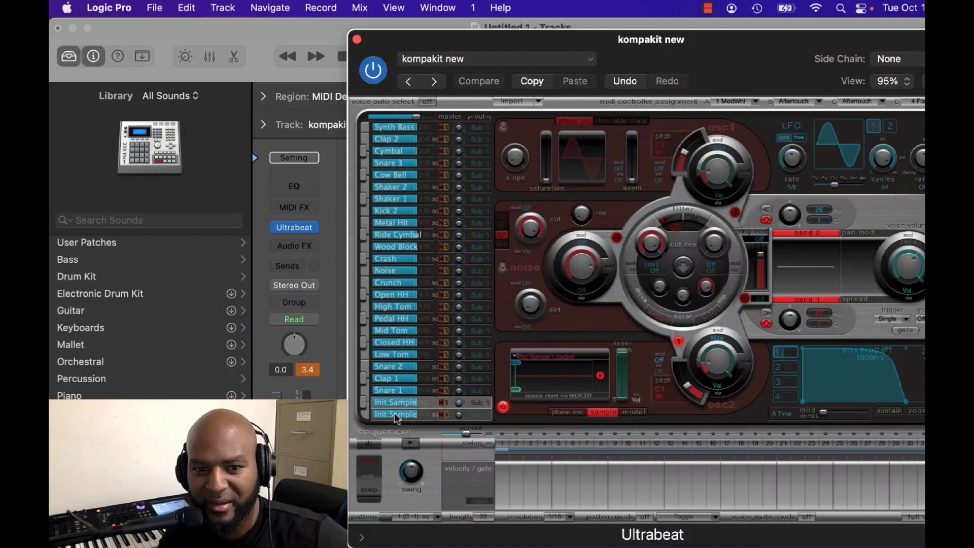
Rename the lowest voice, which holds the kick sample, as "Kick kompa".
double_click(394, 413)
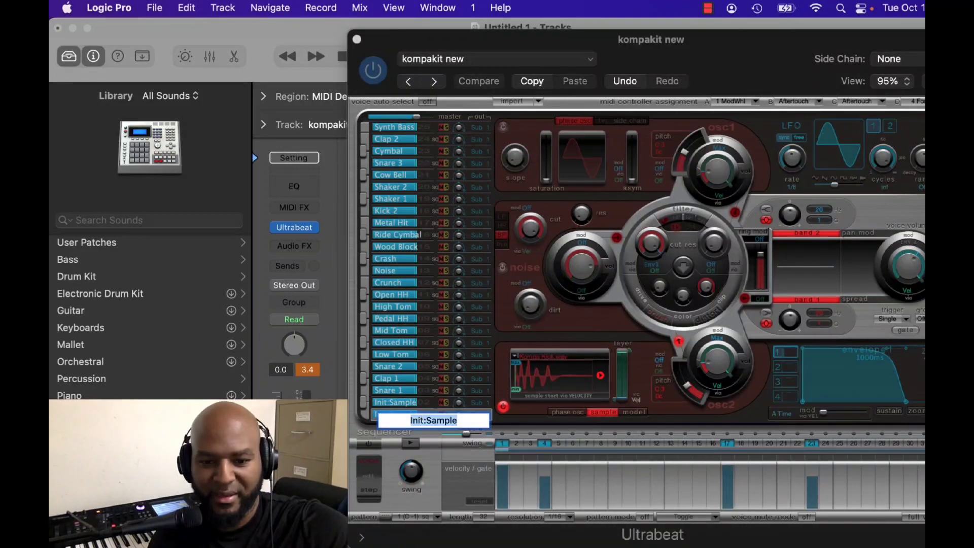
text(Kick kompa)
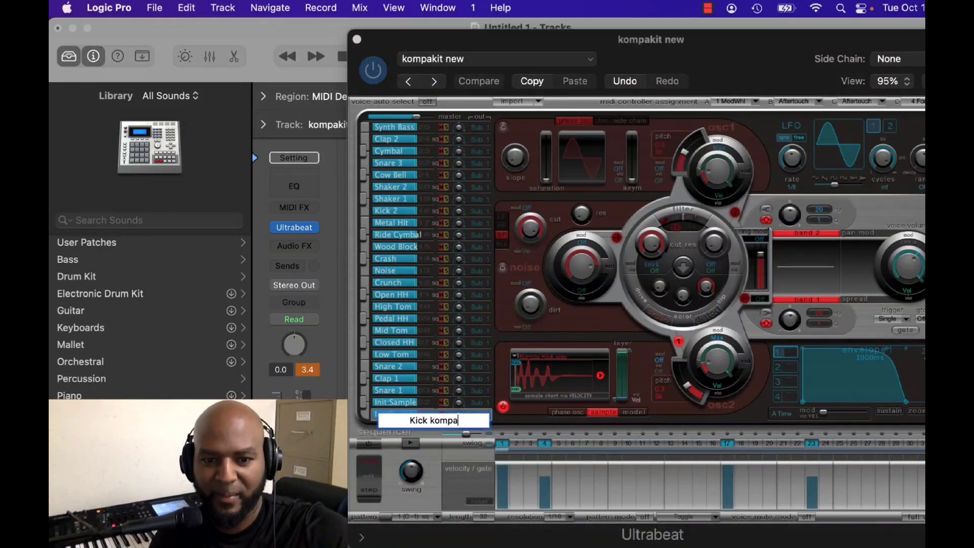
key(Return)
Rename the empty sample voice just above Kick kompa as "Cymbal 1".
double_click(389, 400)
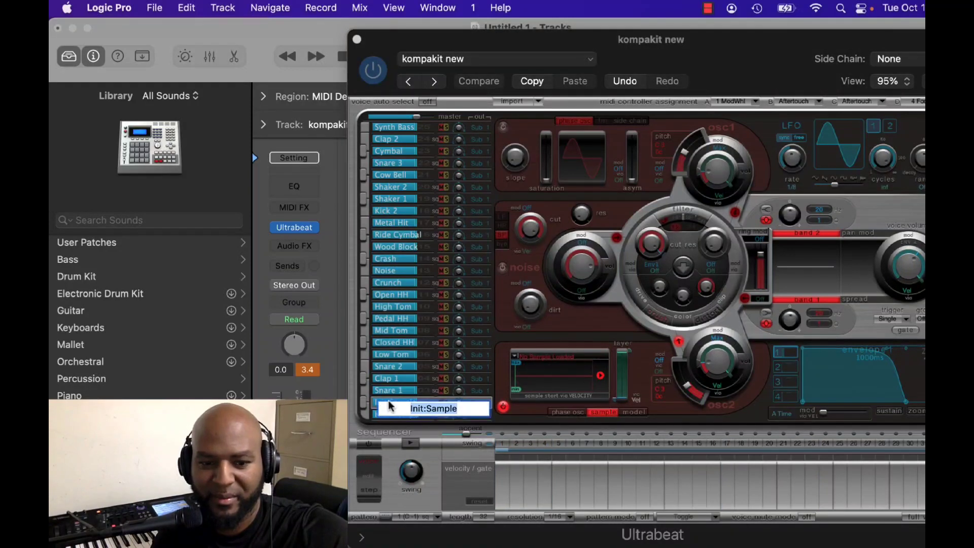
text(Cymba)
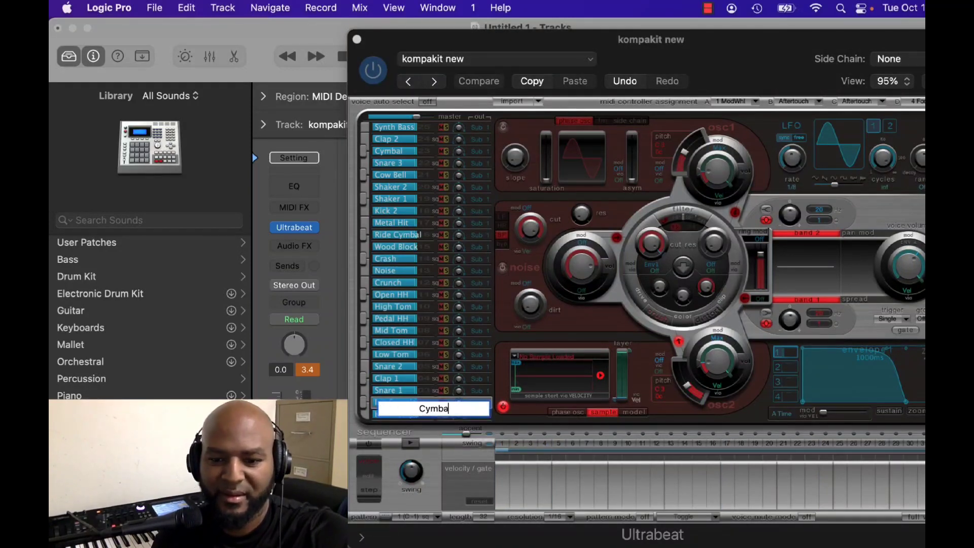
text(l 1)
key(Return)
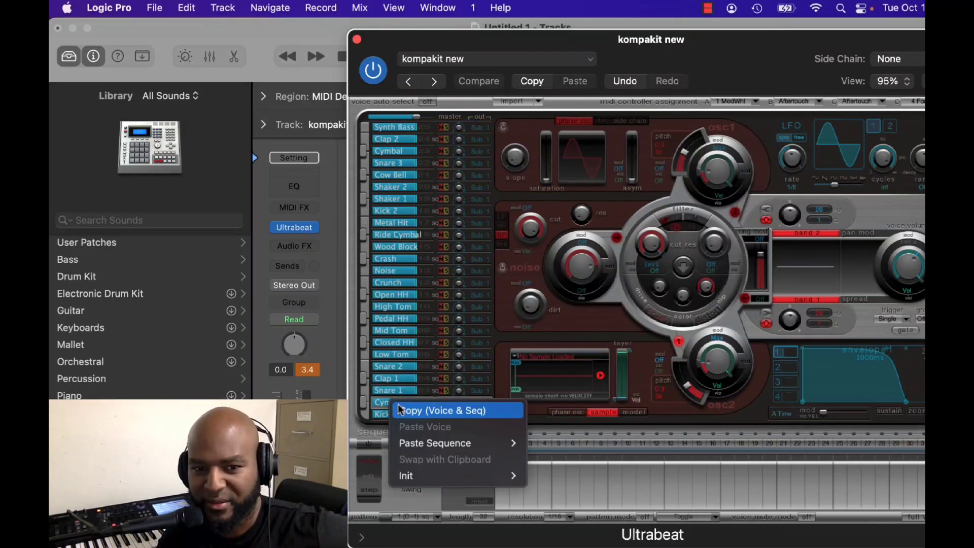
Reinitialize the voice just above Kick kompa with the Sample template and rename it "Cymbal".
right_click(391, 403)
mouse_move(431, 475)
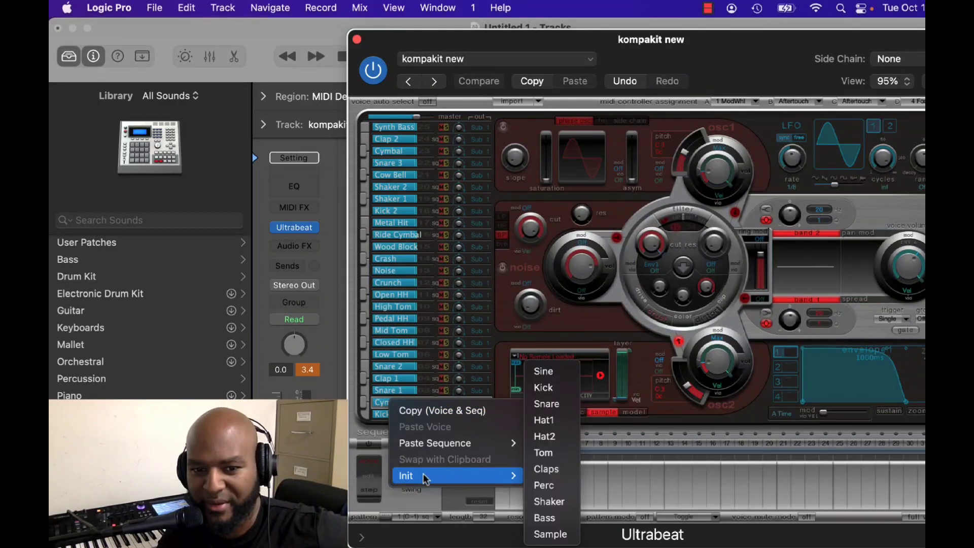
click(540, 529)
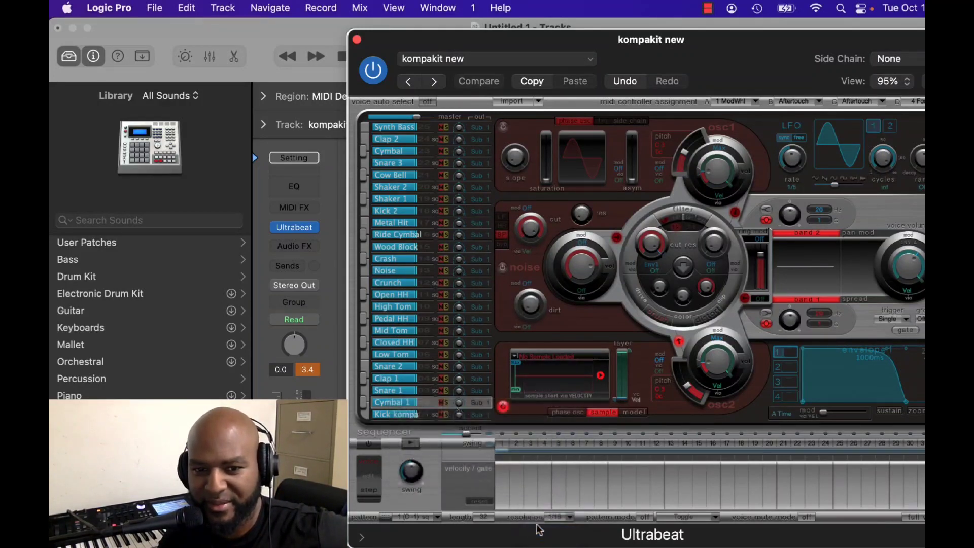
double_click(395, 403)
text(Cym)
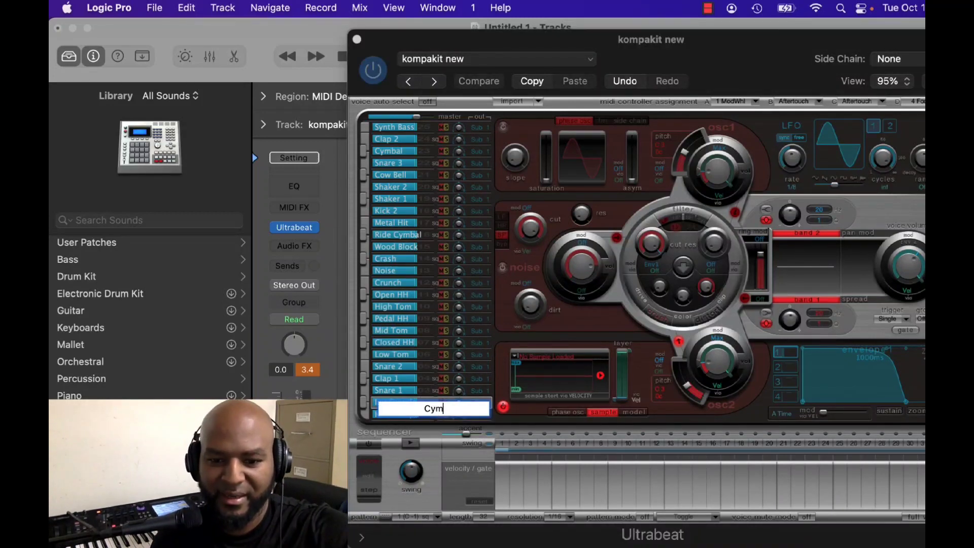
text(bal)
key(Return)
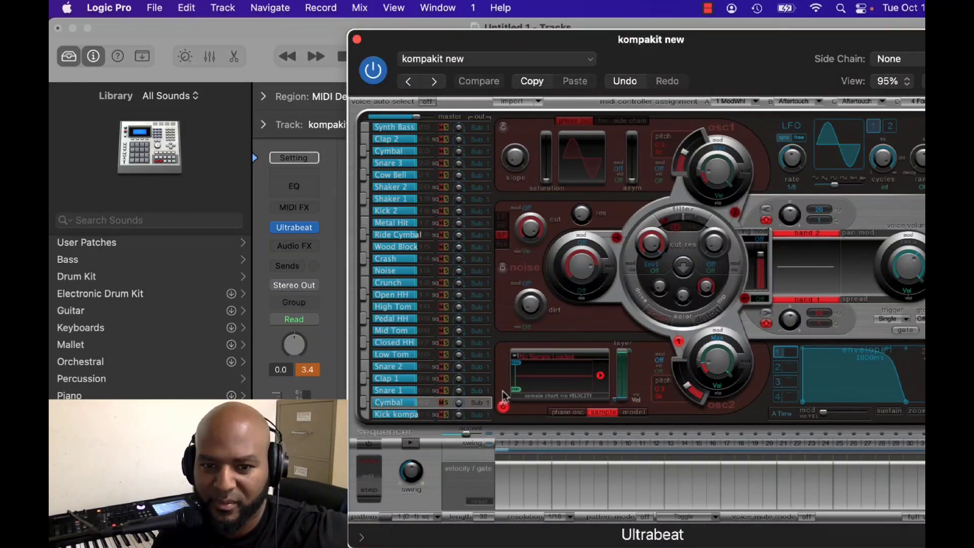
Load Roland Kale Crash Regular.wav into the Cymbal voice from the RolandBlazay Kompa Drum Kit's RolandBlazay Crash/Cymbals folder.
click(552, 359)
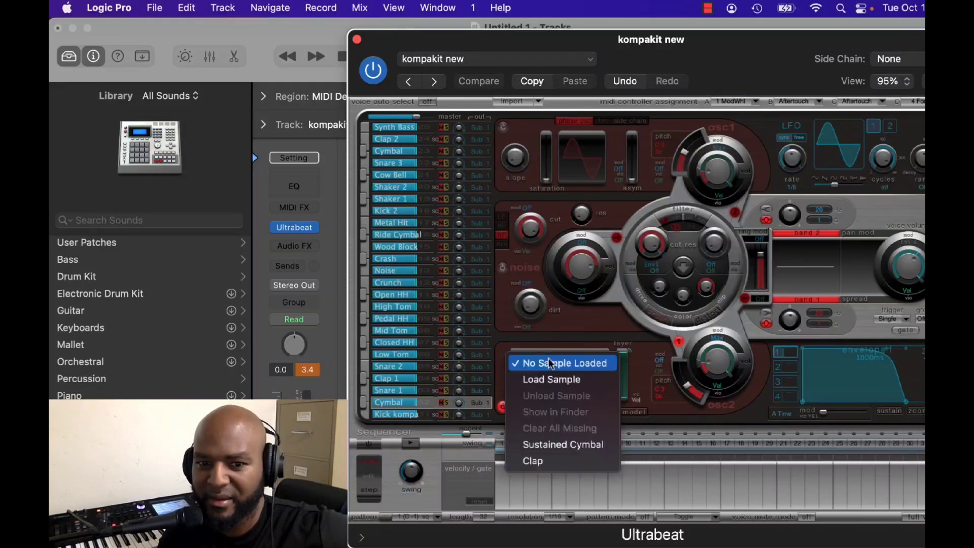
click(550, 380)
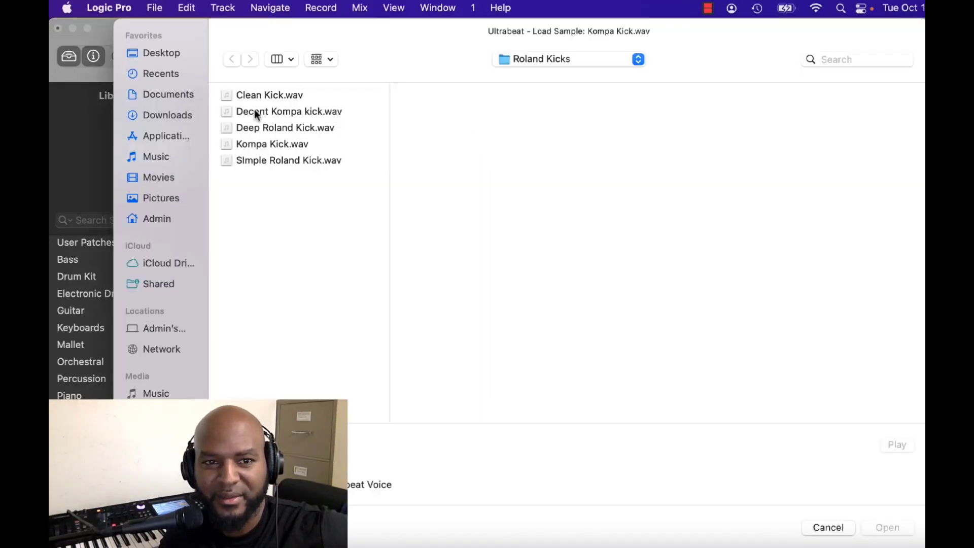
click(530, 60)
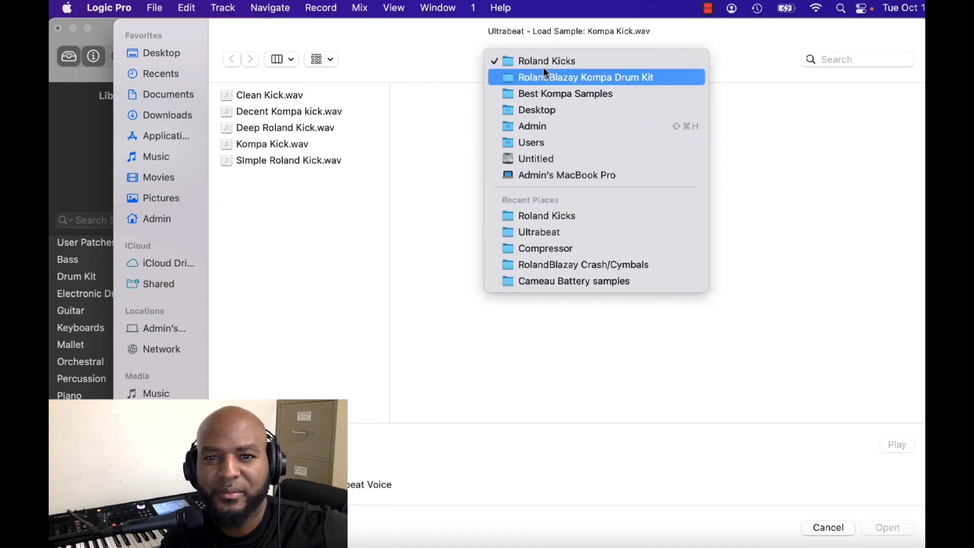
click(541, 78)
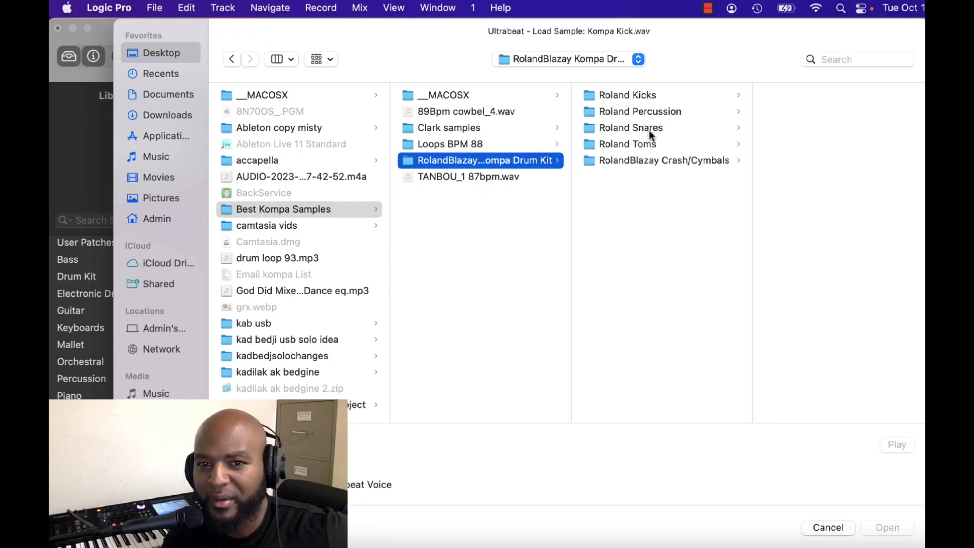
click(647, 159)
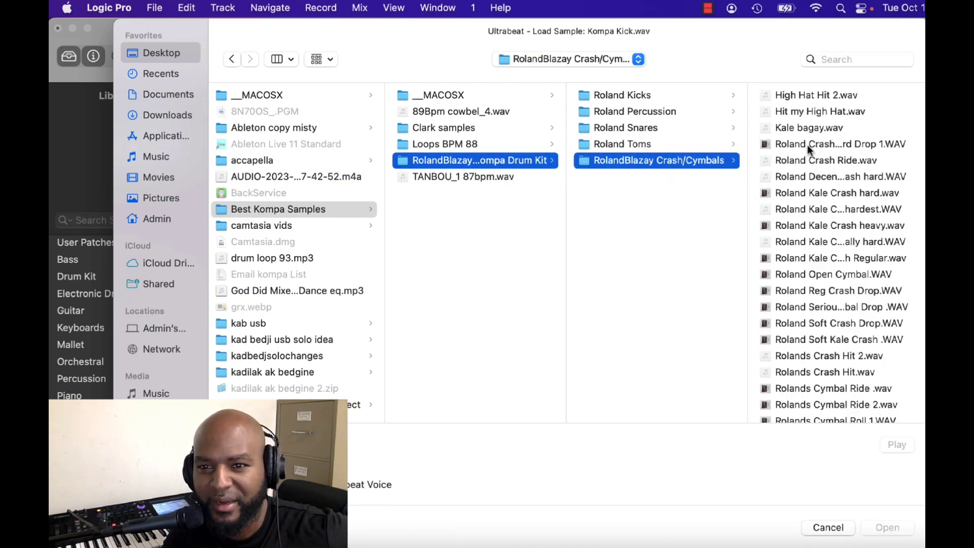
double_click(811, 192)
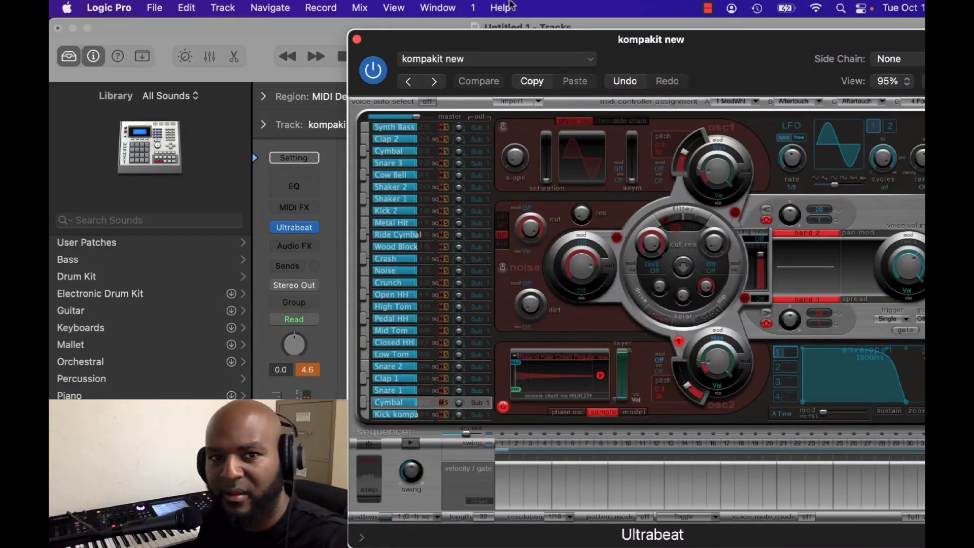
Close the Ultrabeat window, turn on the metronome and set the project tempo to 90 for recording.
click(357, 39)
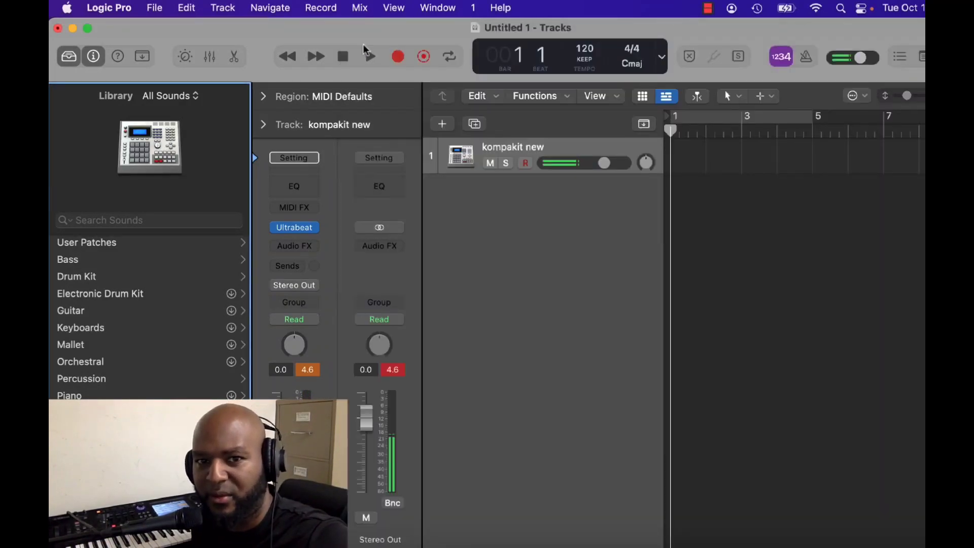
click(344, 56)
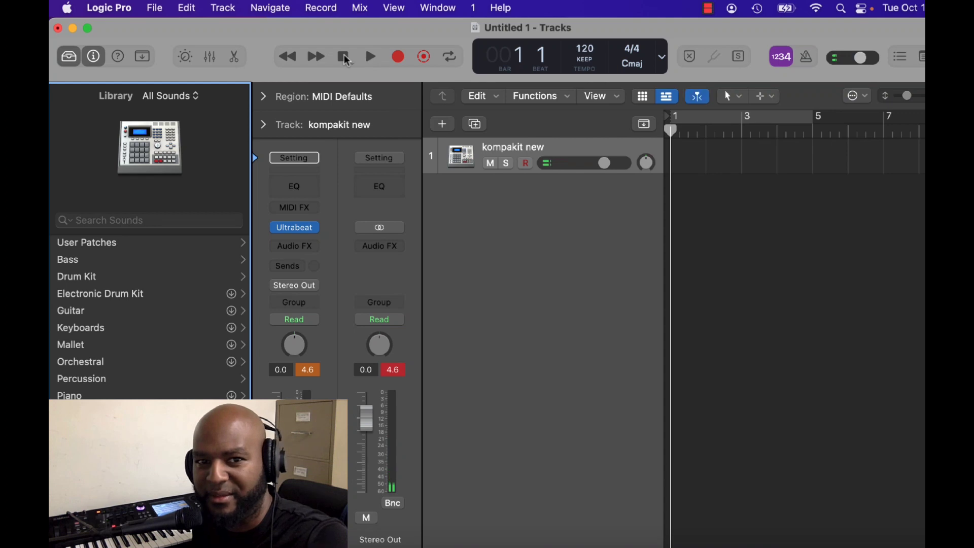
key(space)
click(811, 56)
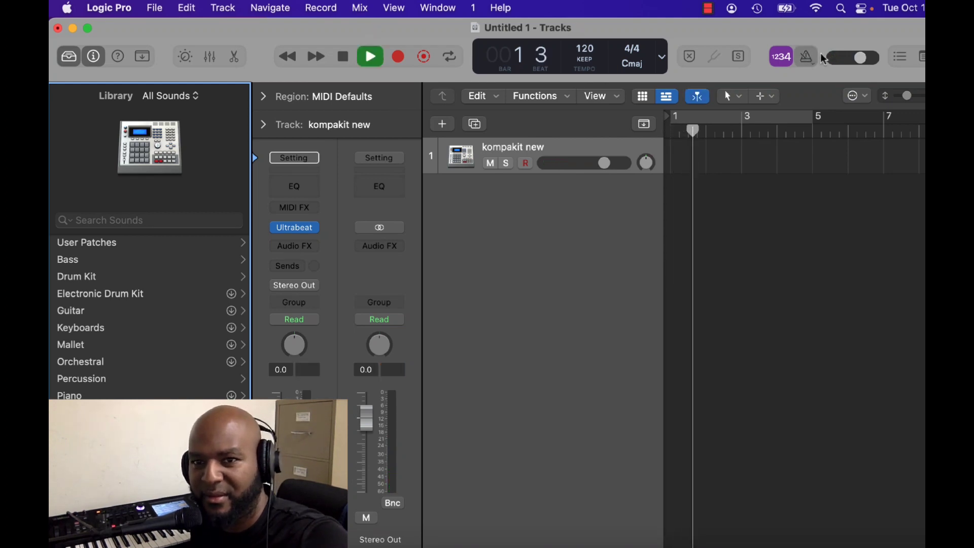
drag(584, 49, 585, 116)
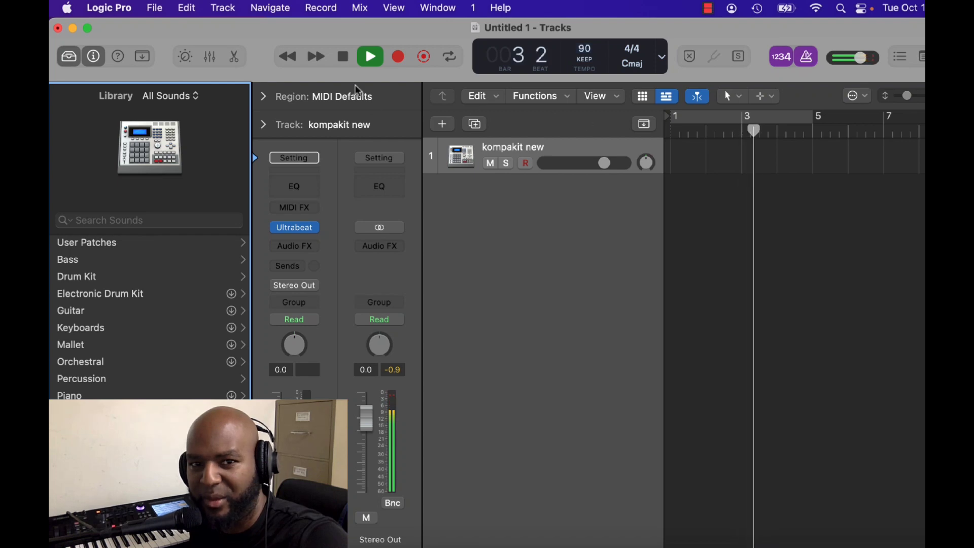
click(344, 58)
Record a cymbal pattern about two bars long on the kompakit new track and return the playhead to bar 1.
click(399, 57)
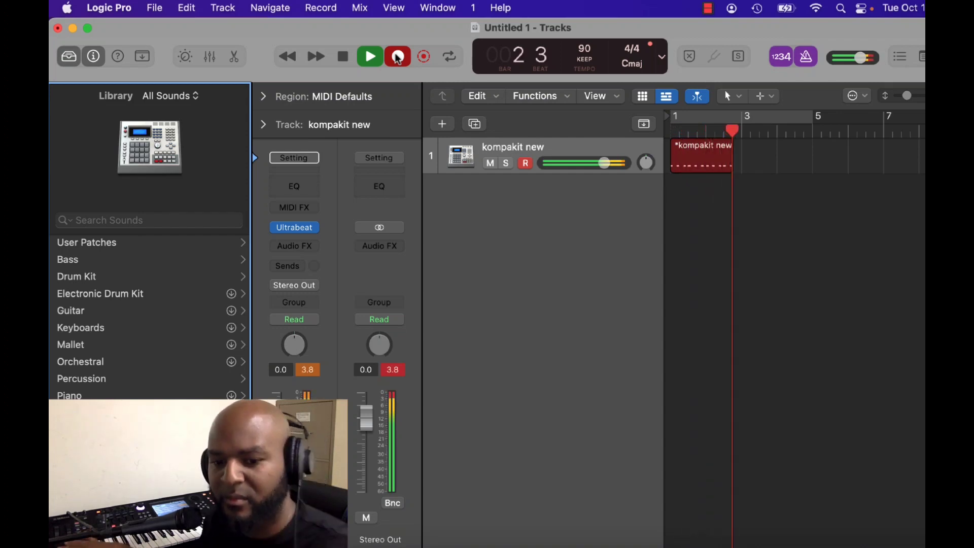
key(space)
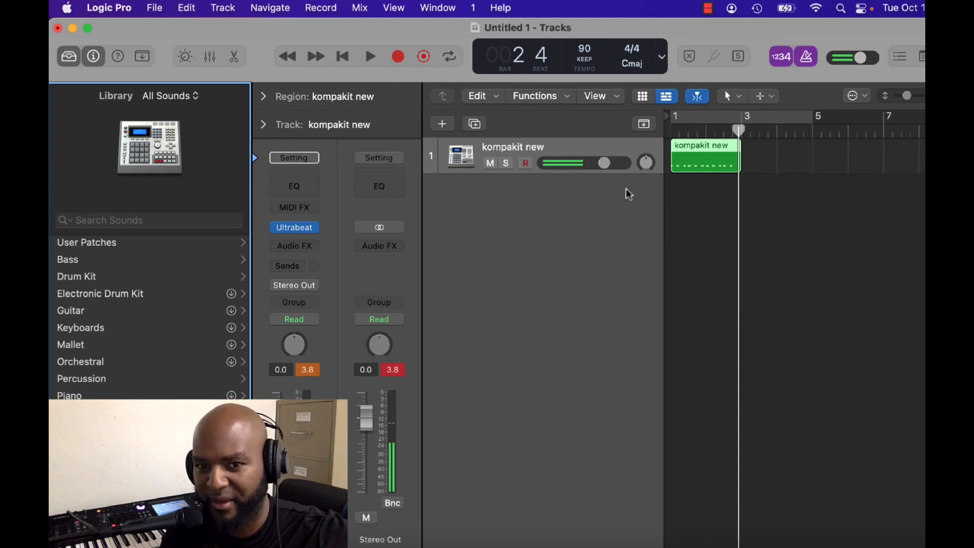
click(673, 131)
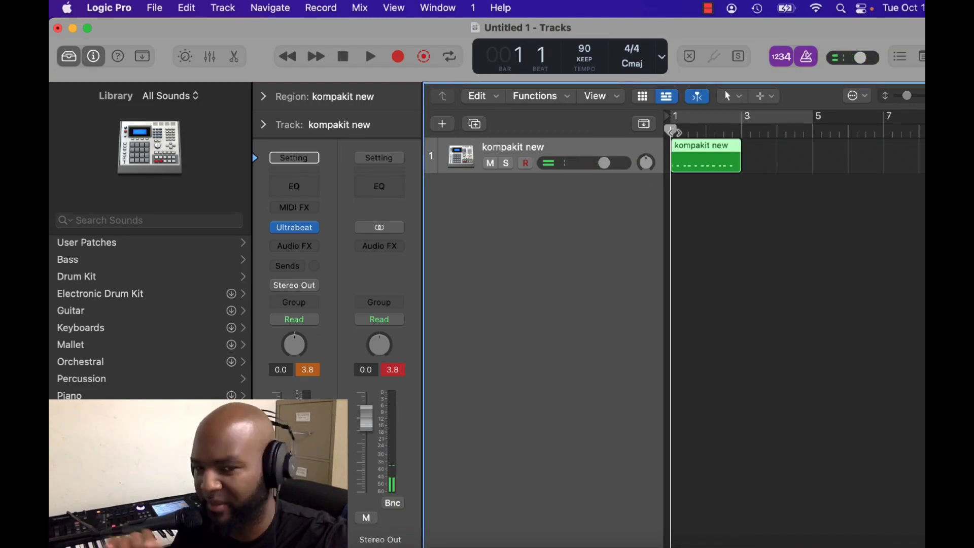
Duplicate the kompakit new track with its settings and record a second pattern about two bars long on the copy.
click(475, 125)
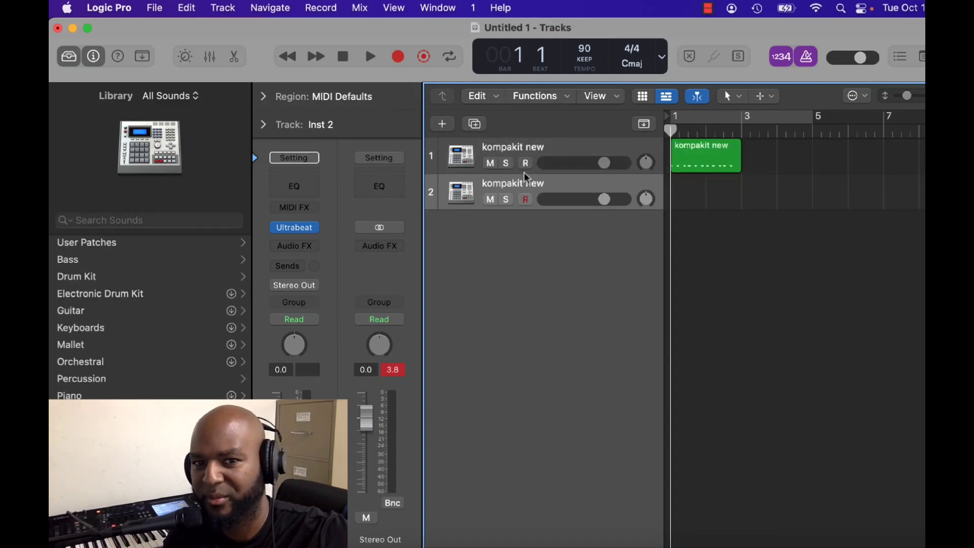
click(397, 57)
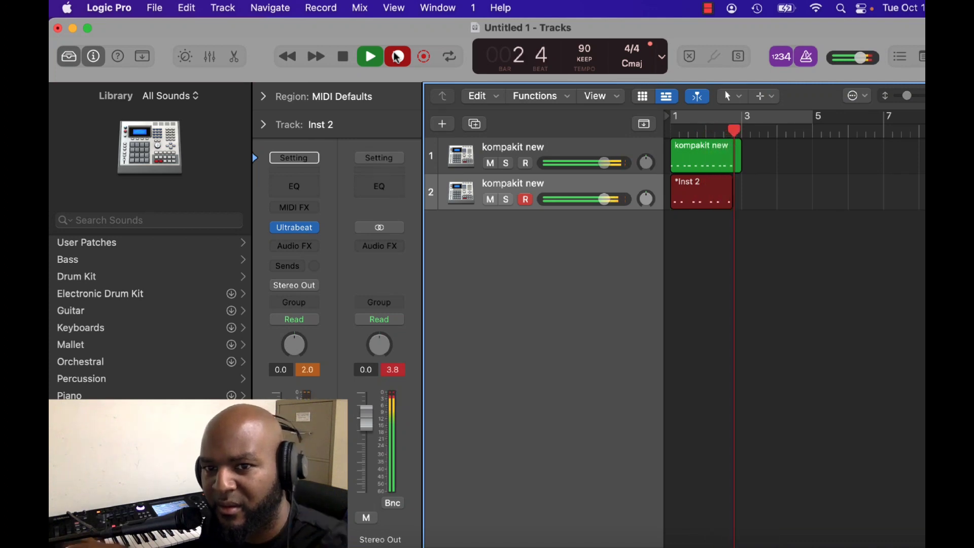
click(398, 57)
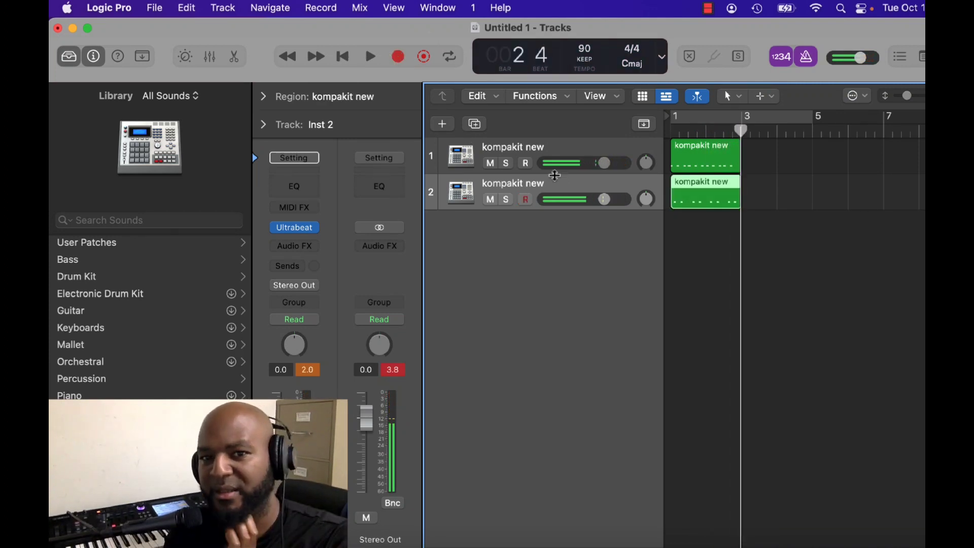
Solo track 2 and play its recorded region from bar 1, keeping the Smart Controls hidden.
click(506, 198)
key(Return)
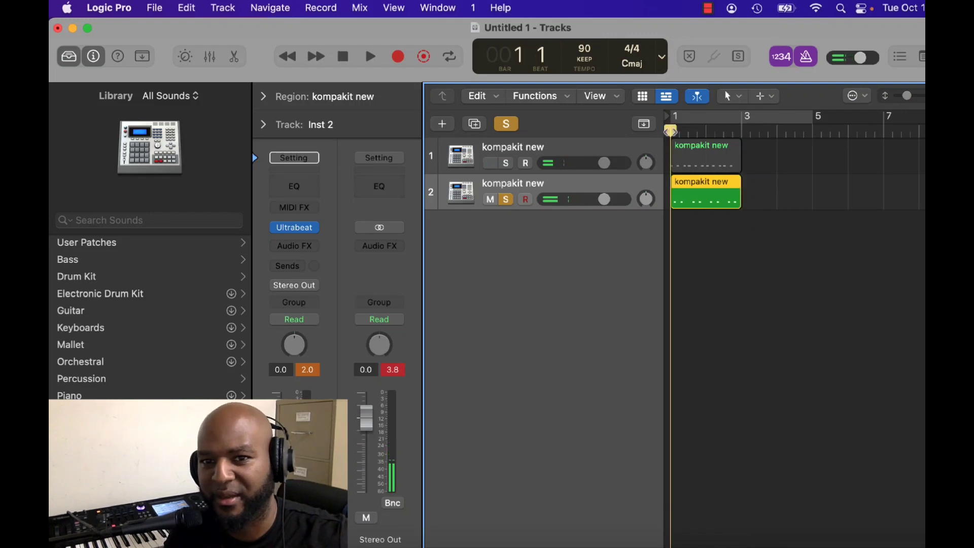
key(b)
key(space)
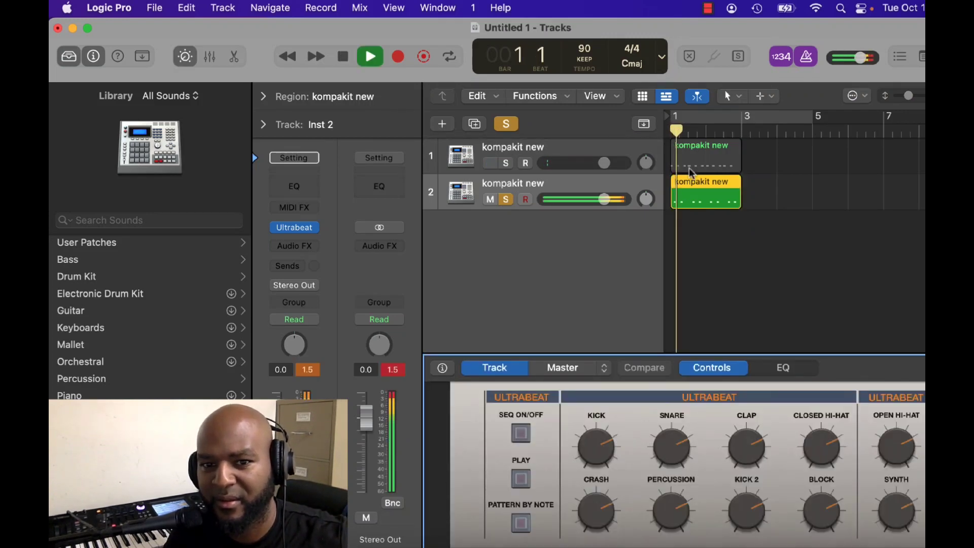
click(785, 304)
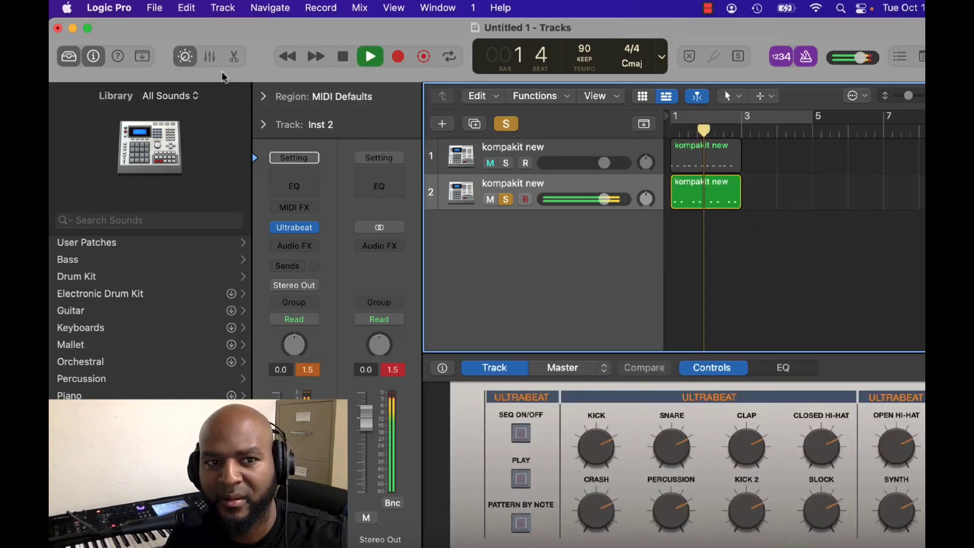
click(184, 57)
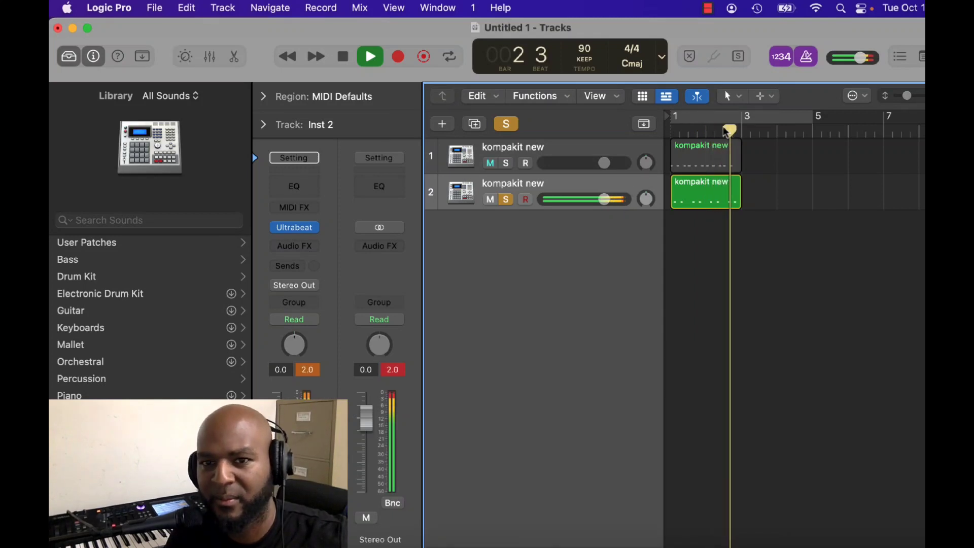
Turn off solo and play both kompakit new tracks together from bar 1.
click(507, 124)
key(space)
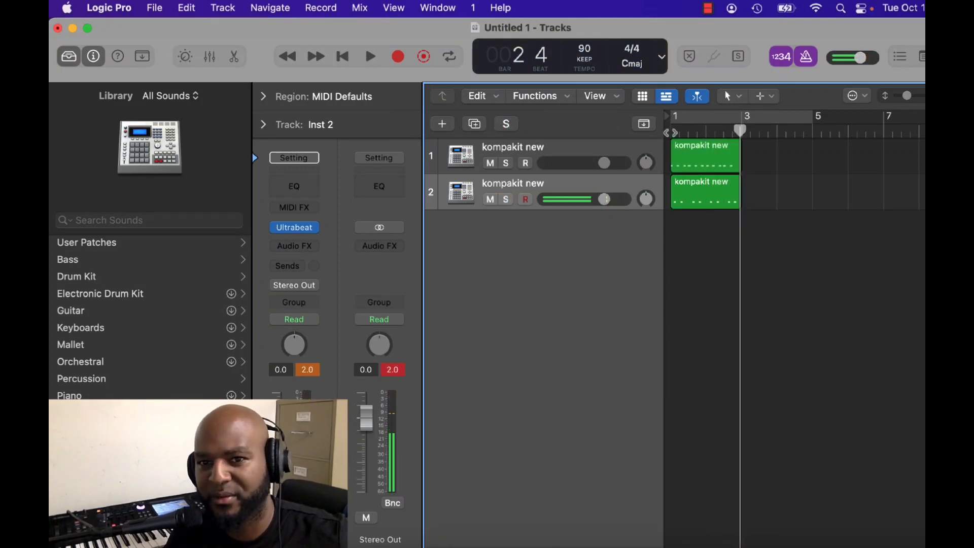
key(Return)
key(space)
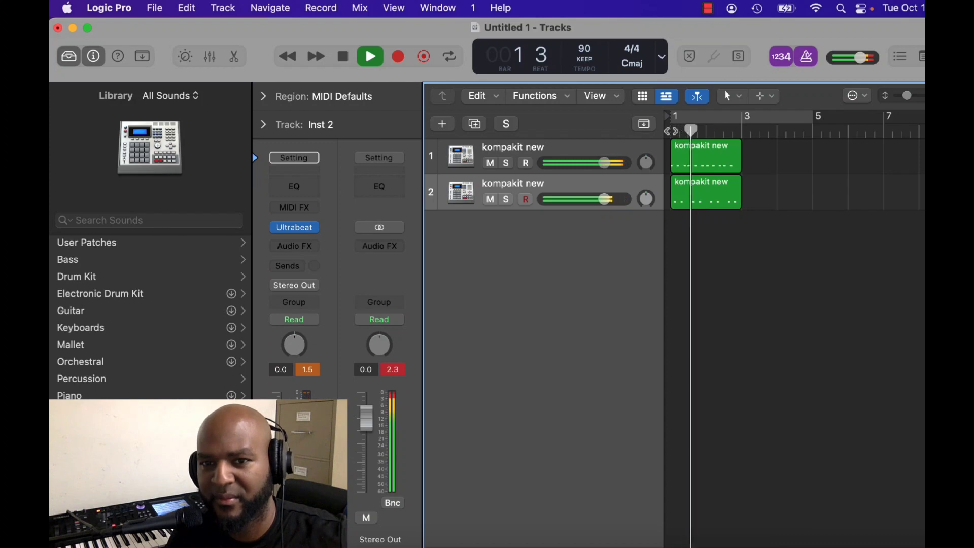
key(space)
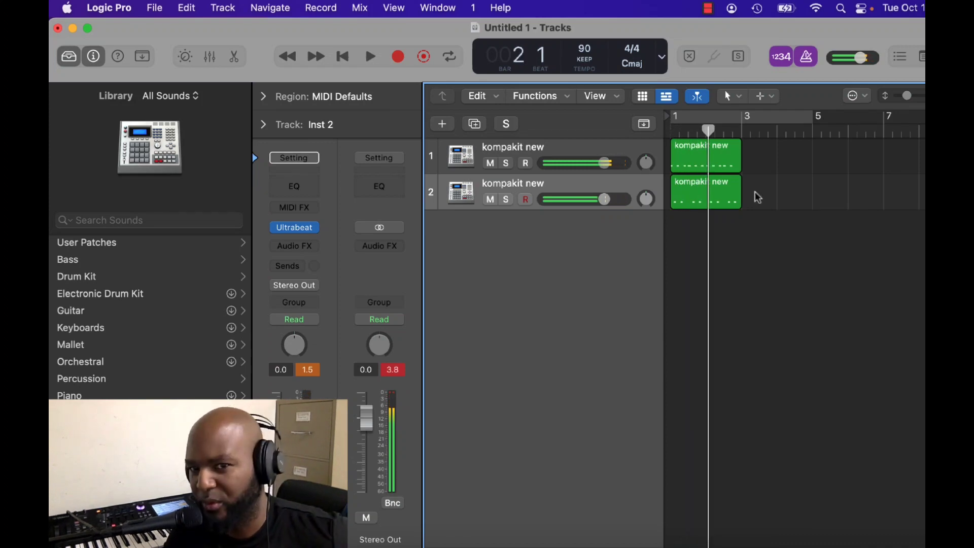
Quantize all notes of track 1's region to 1/16 notes in the Piano Roll.
click(700, 151)
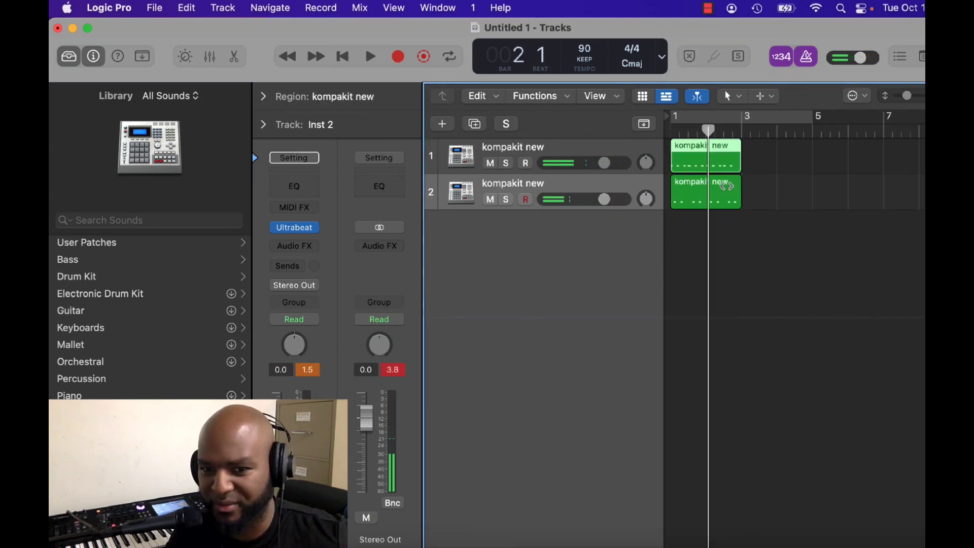
double_click(690, 159)
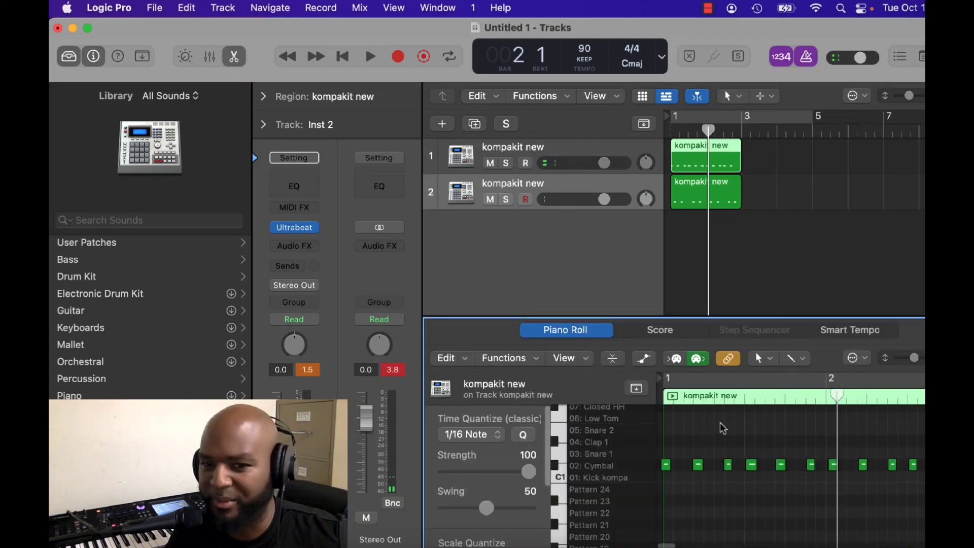
right_click(718, 423)
click(760, 409)
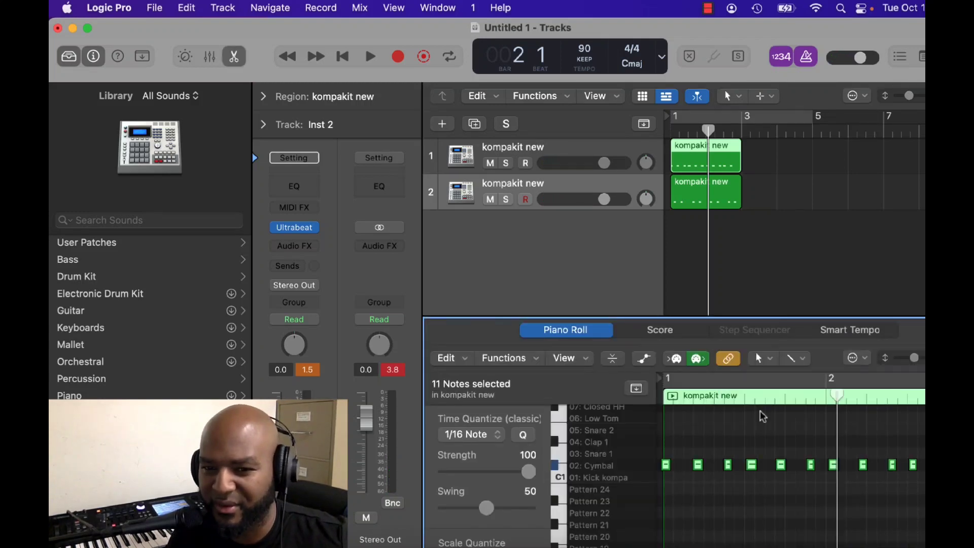
click(508, 361)
click(522, 404)
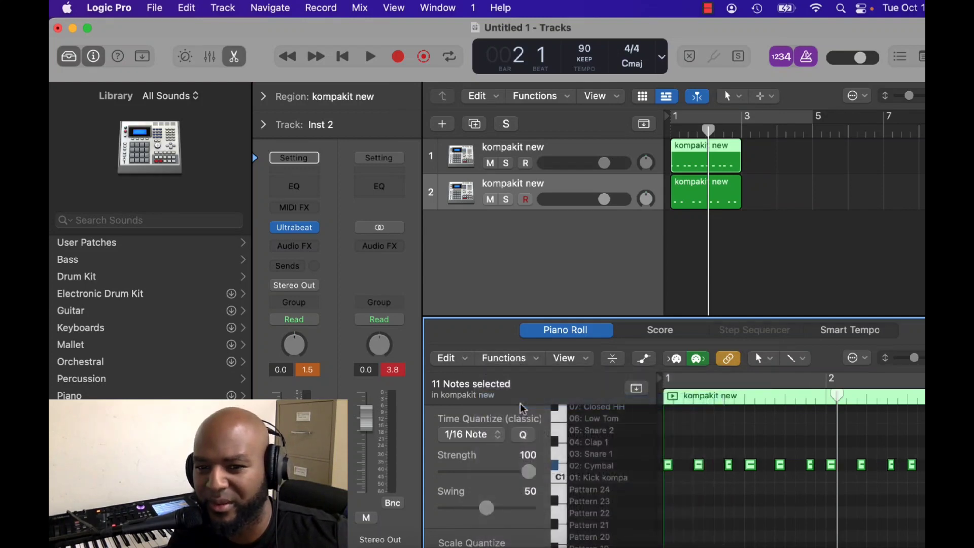
Quantize all notes of track 2's region to 1/16 notes in the Piano Roll.
click(700, 199)
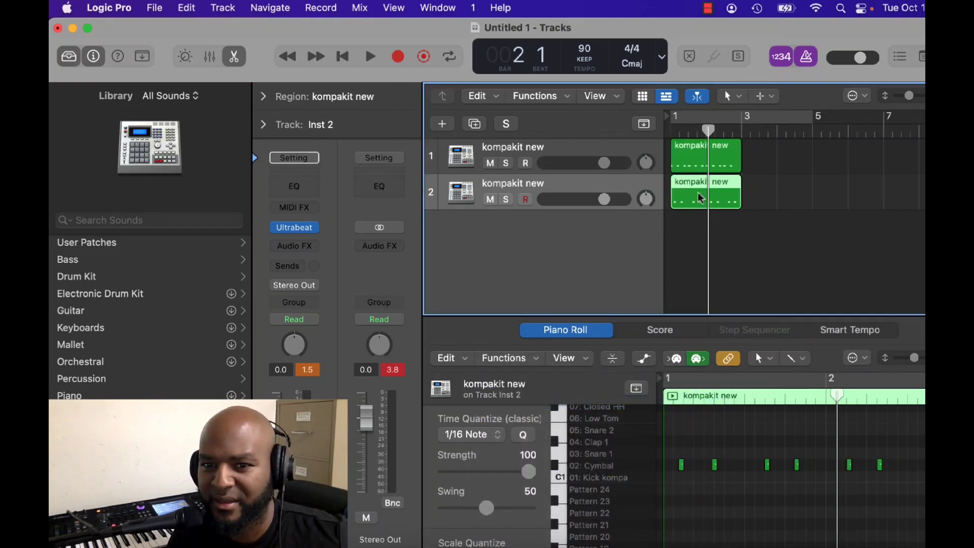
double_click(700, 198)
double_click(699, 198)
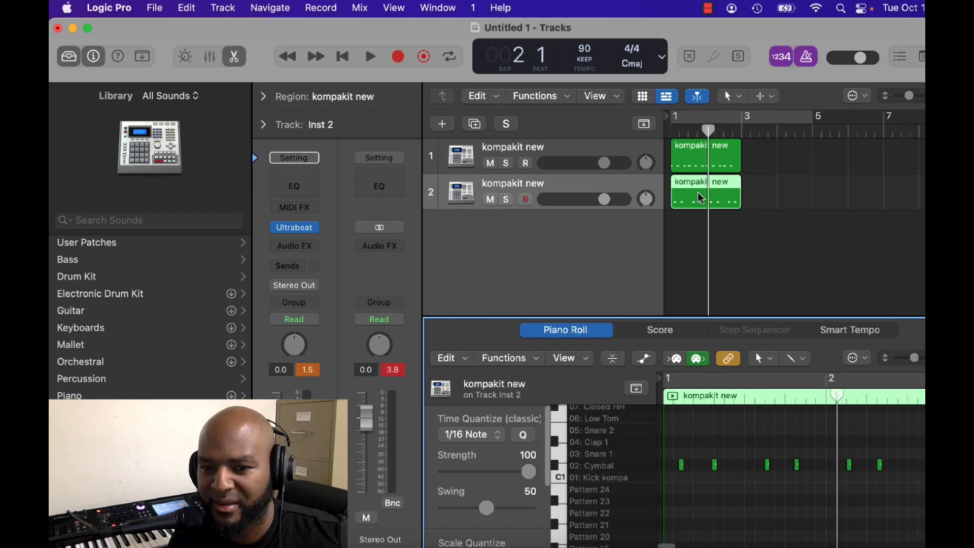
right_click(727, 432)
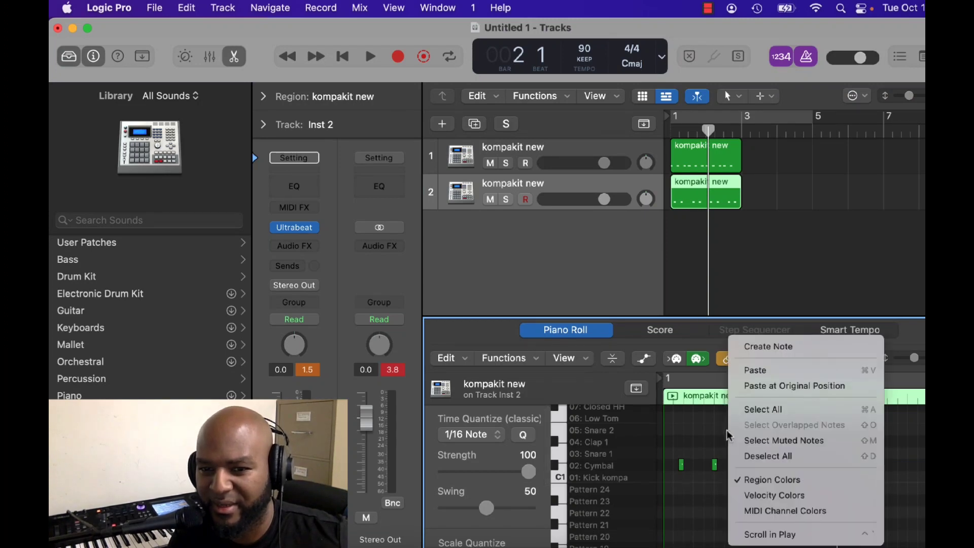
click(759, 409)
click(513, 359)
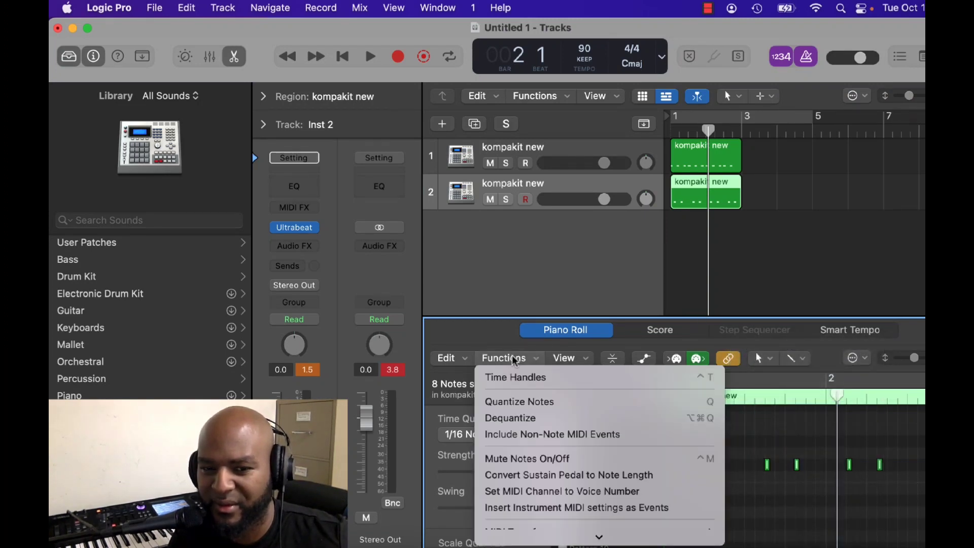
click(538, 402)
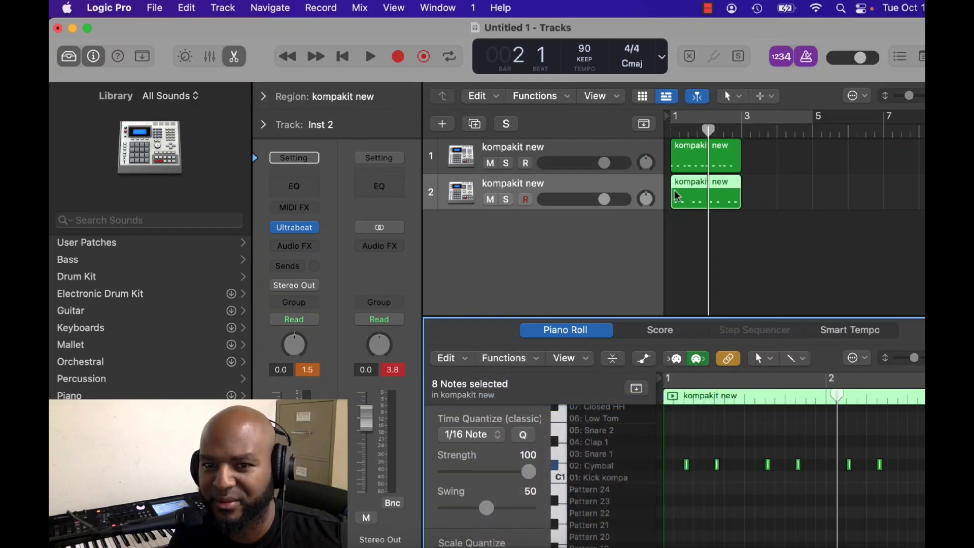
Play both quantized kompakit new tracks together from bar 1, and stop playback in bar 2.
click(675, 133)
key(space)
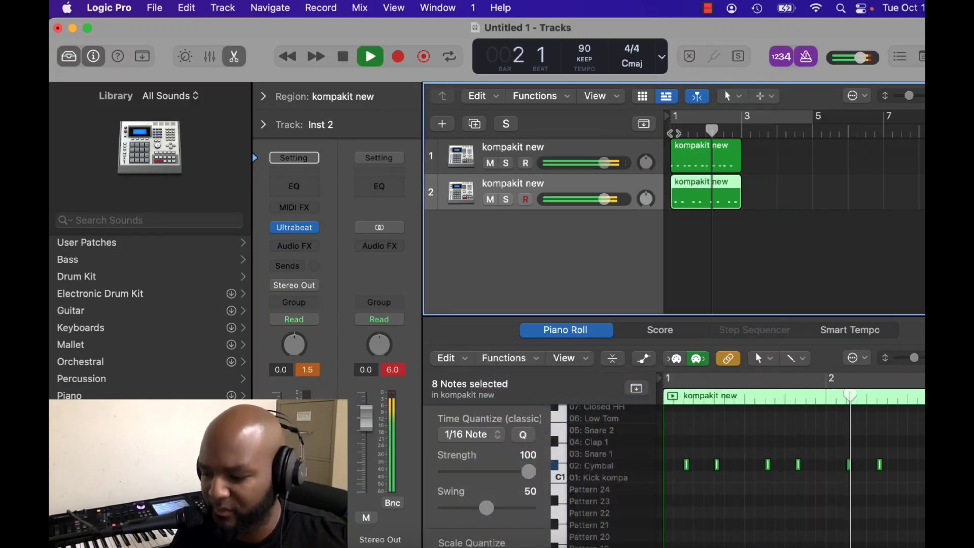
key(space)
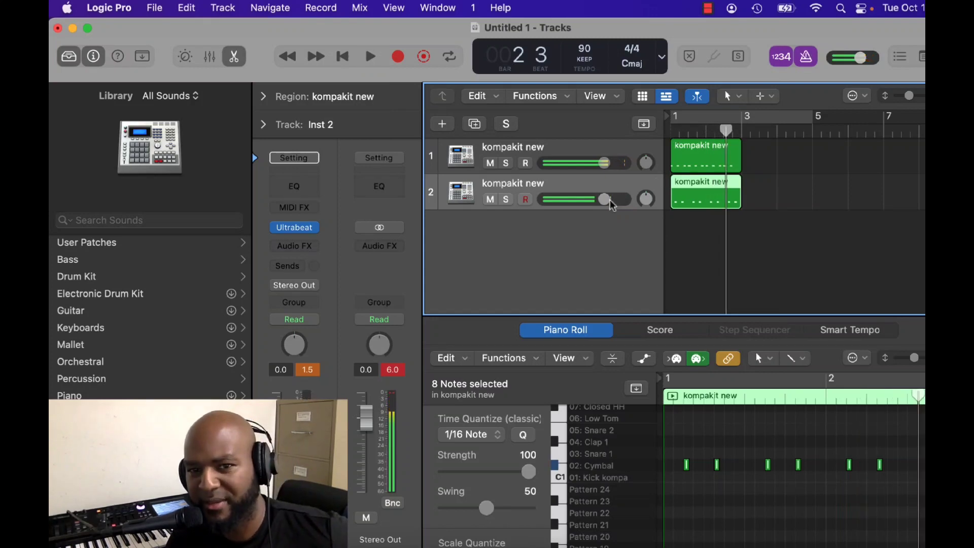
Lower track 2's volume to about -14.2 dB and play the mix from bar 1.
drag(611, 201, 573, 199)
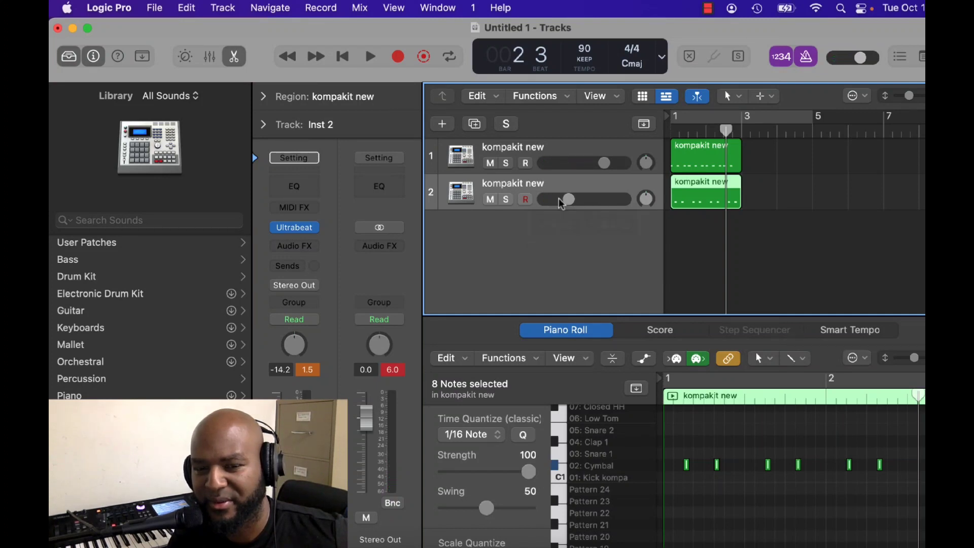
key(space)
click(675, 132)
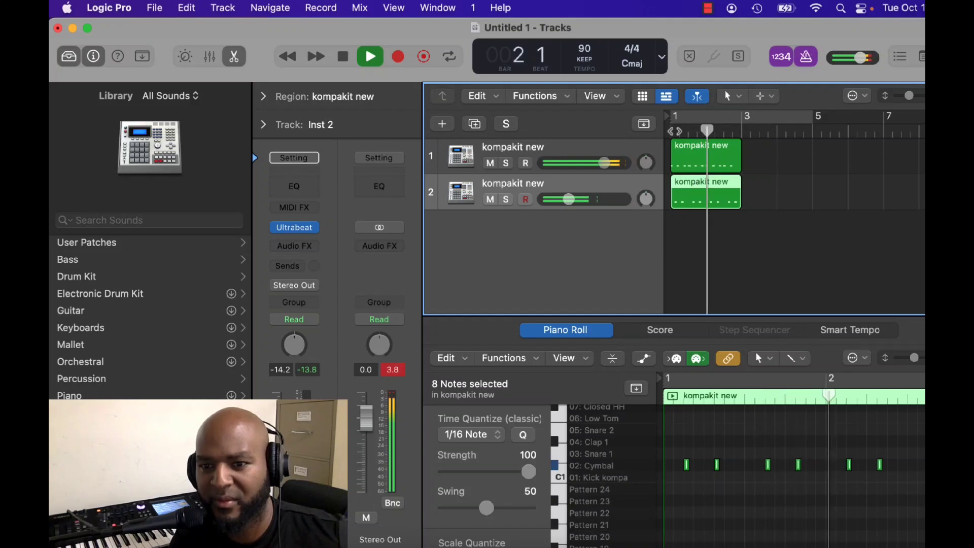
key(space)
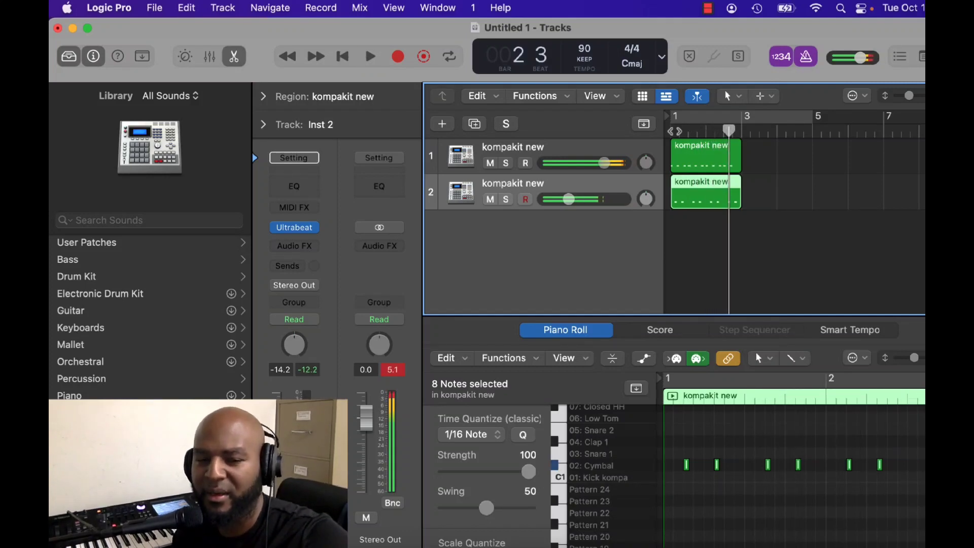
Add a Channel EQ to track 1, boosting about 6.5 dB at 222 Hz and moving the high shelf to 7950 Hz.
click(562, 155)
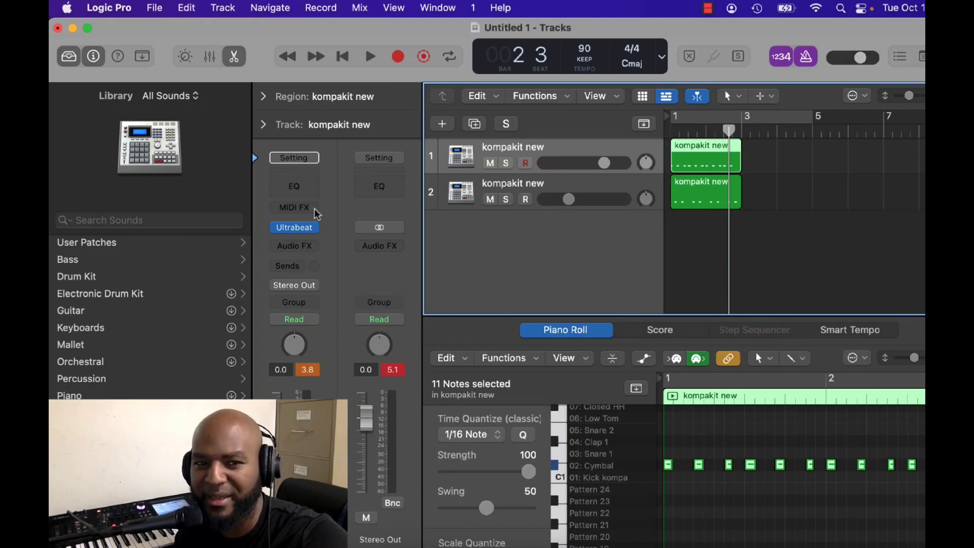
double_click(293, 195)
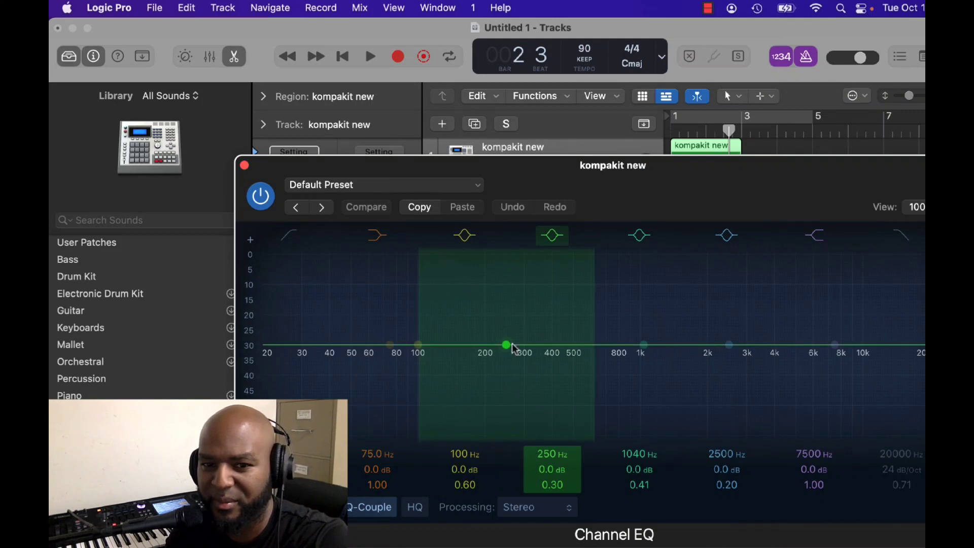
drag(512, 346, 501, 293)
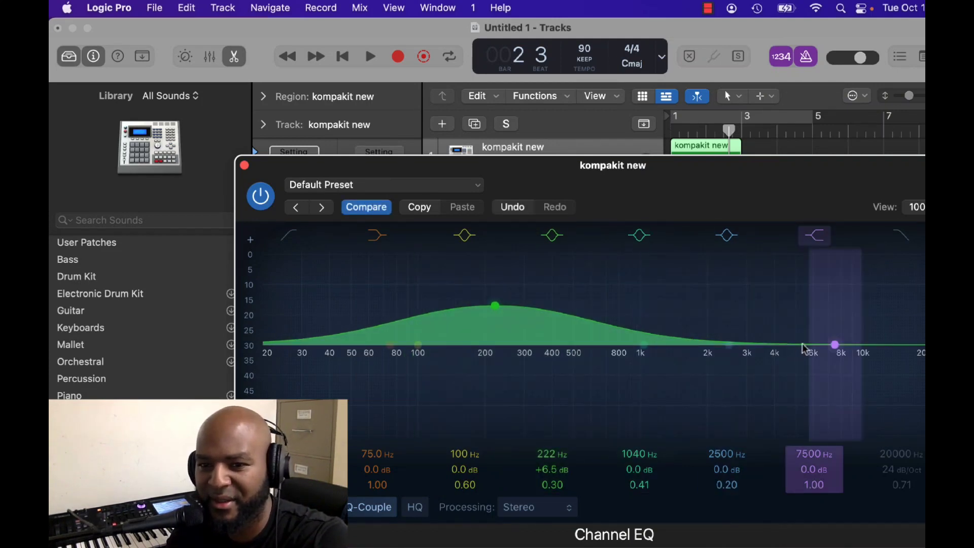
drag(826, 344, 841, 346)
Set the EQ's 2500 Hz band to 5650 Hz, +3.9 dB and a Q of about 1.20, start playback and close the EQ.
drag(729, 344, 814, 324)
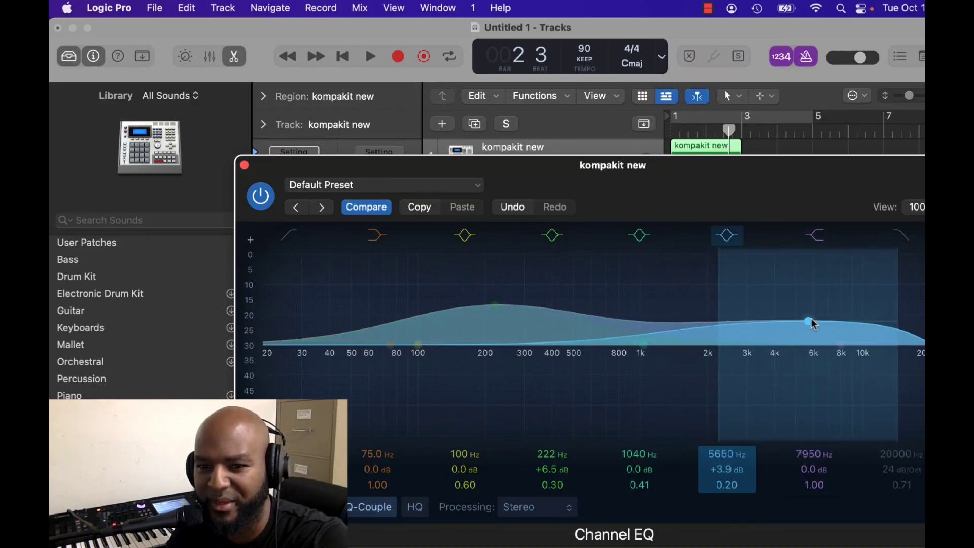
drag(727, 484, 727, 454)
key(space)
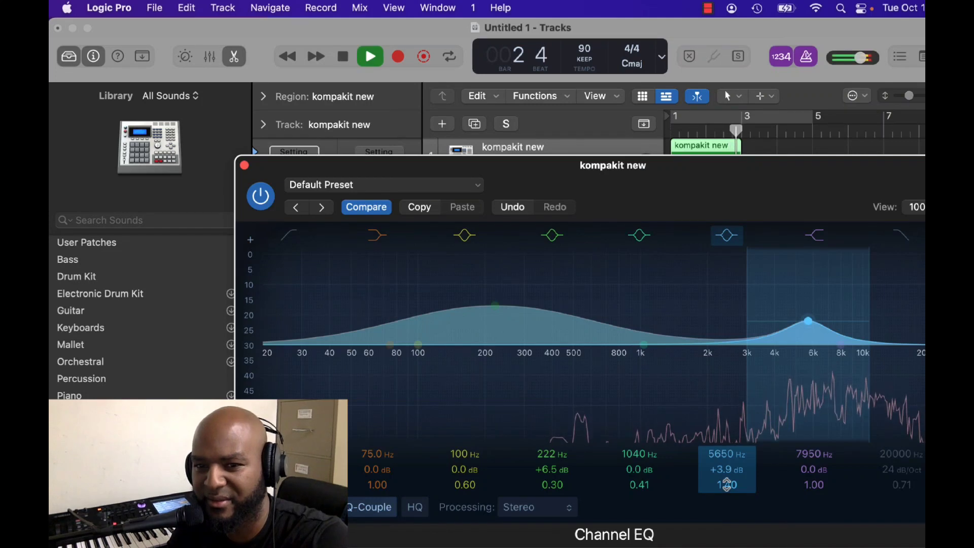
key(super+w)
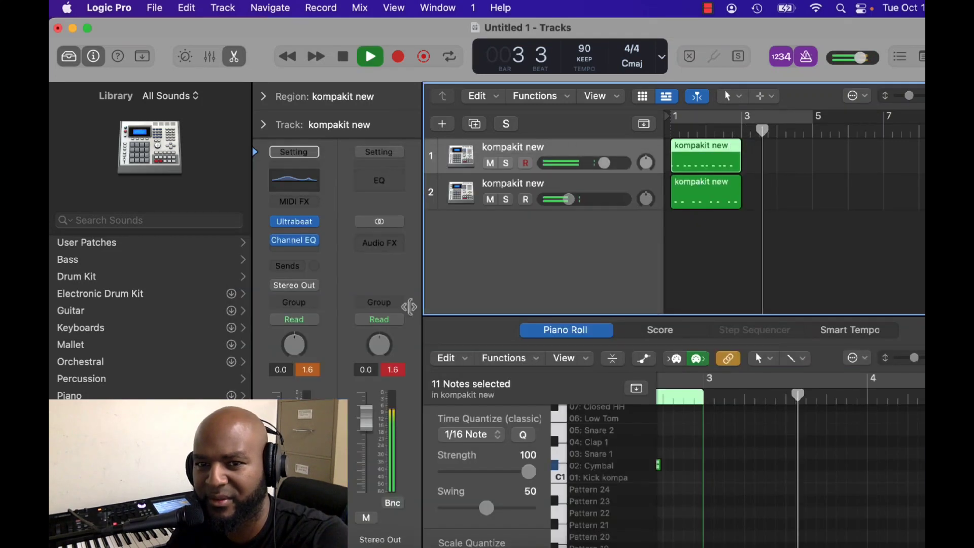
Turn on cycle mode for bars 1 to 3 and restart playback inside the loop.
key(c)
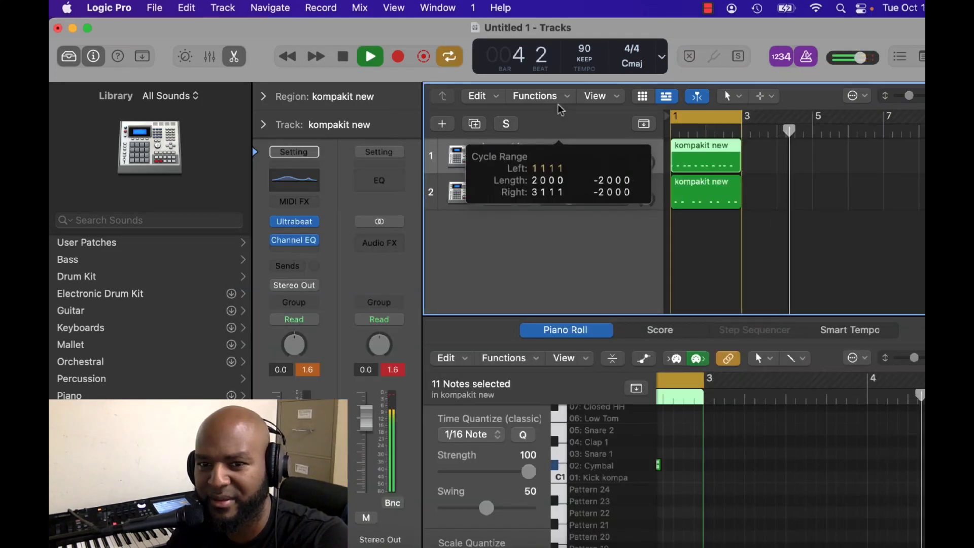
key(space)
key(space)
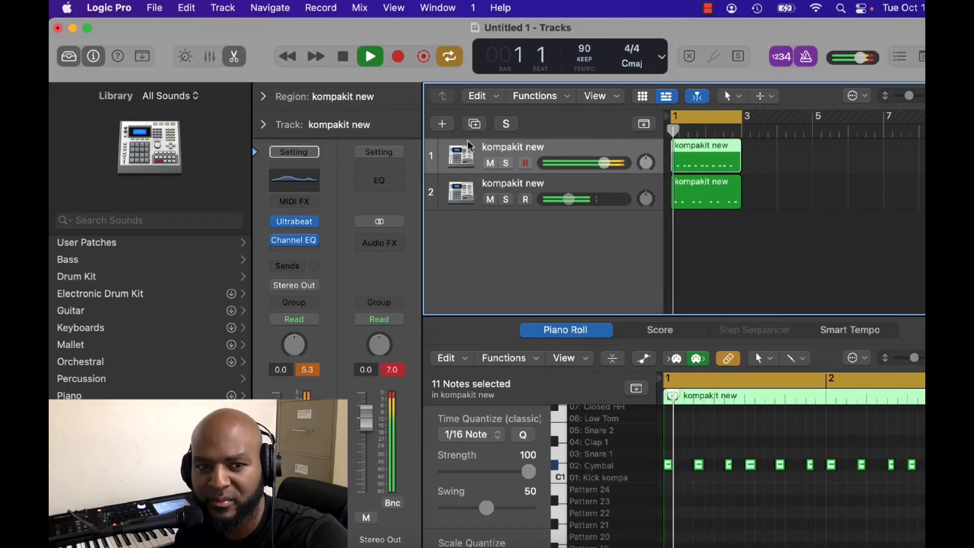
Bypass and re-enable track 1's Channel EQ during looped playback to compare the sound, and stop playback.
click(277, 241)
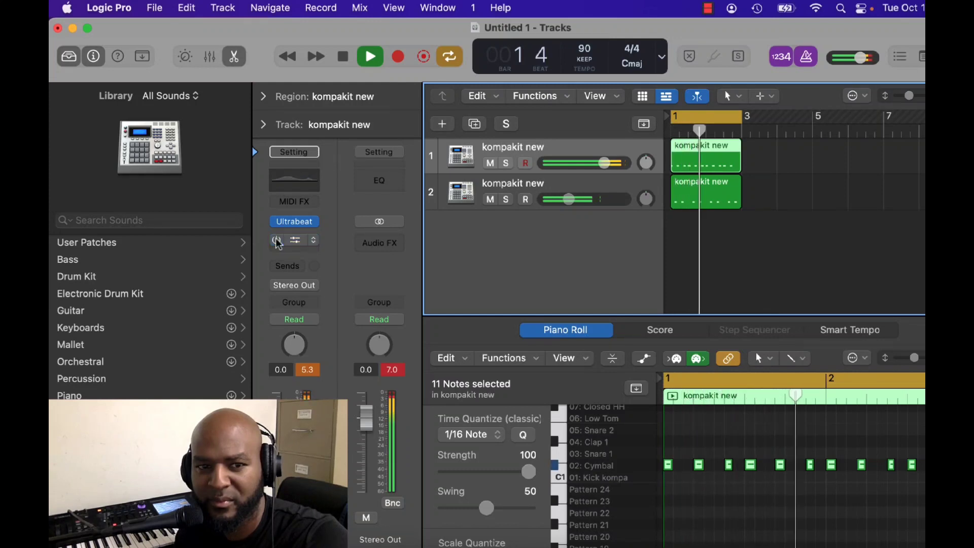
click(276, 241)
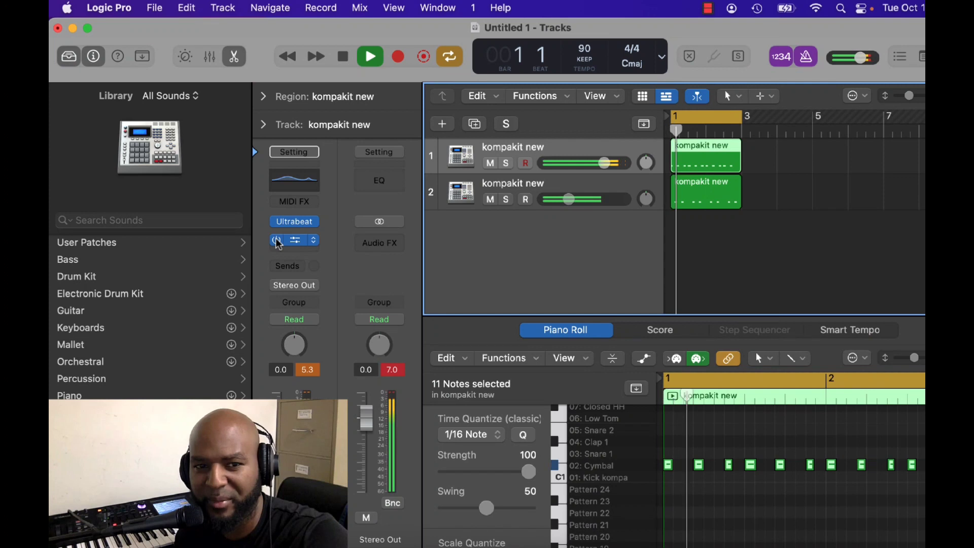
key(space)
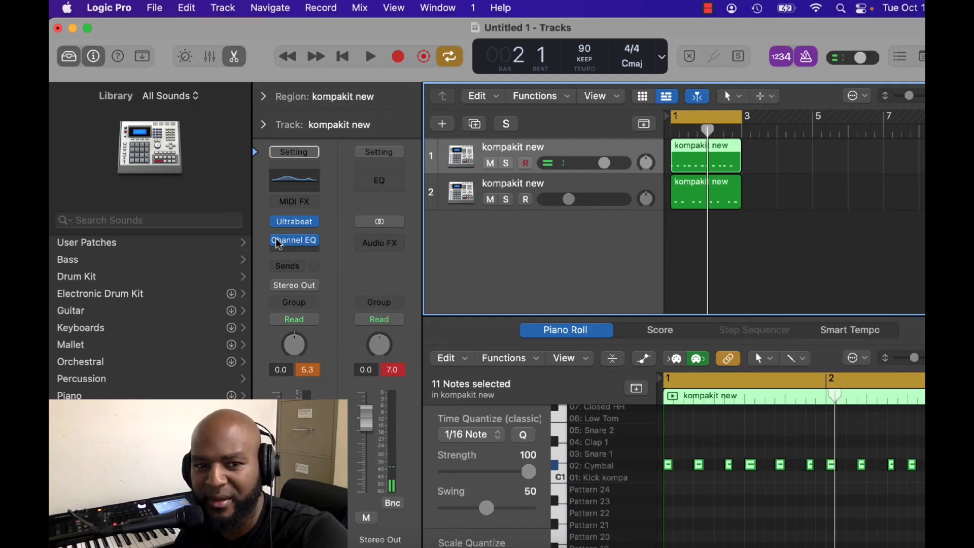
Insert a Compressor after the Channel EQ on track 1 and adjust its threshold.
click(287, 252)
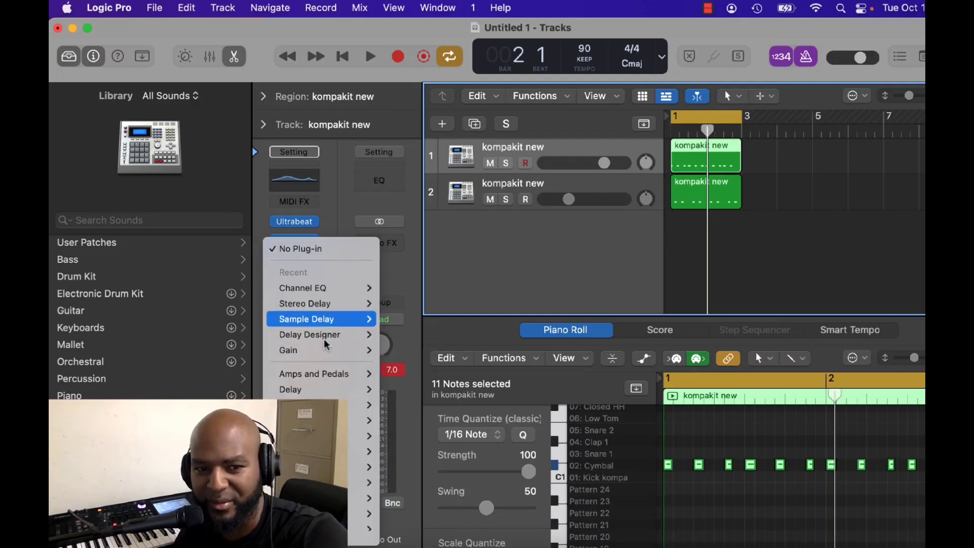
mouse_move(322, 339)
mouse_move(324, 420)
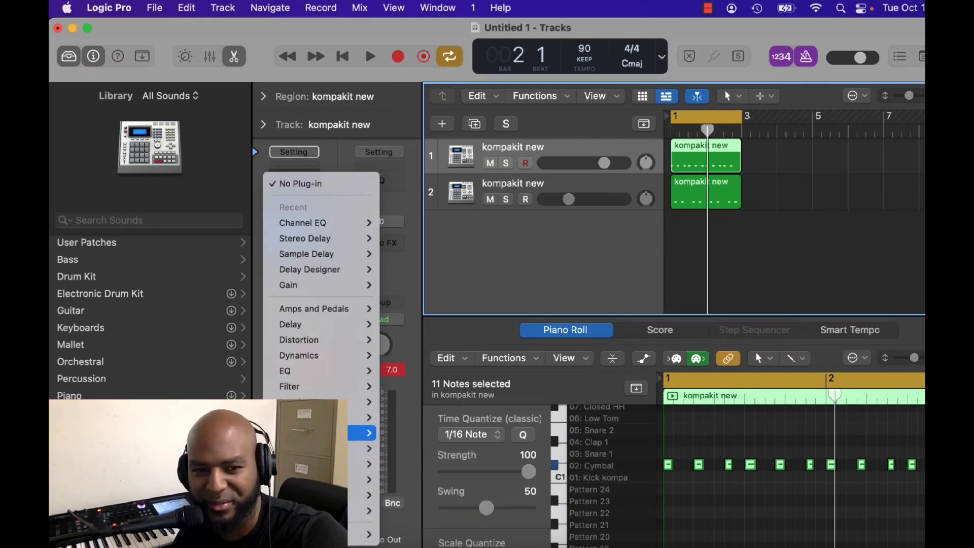
mouse_move(326, 356)
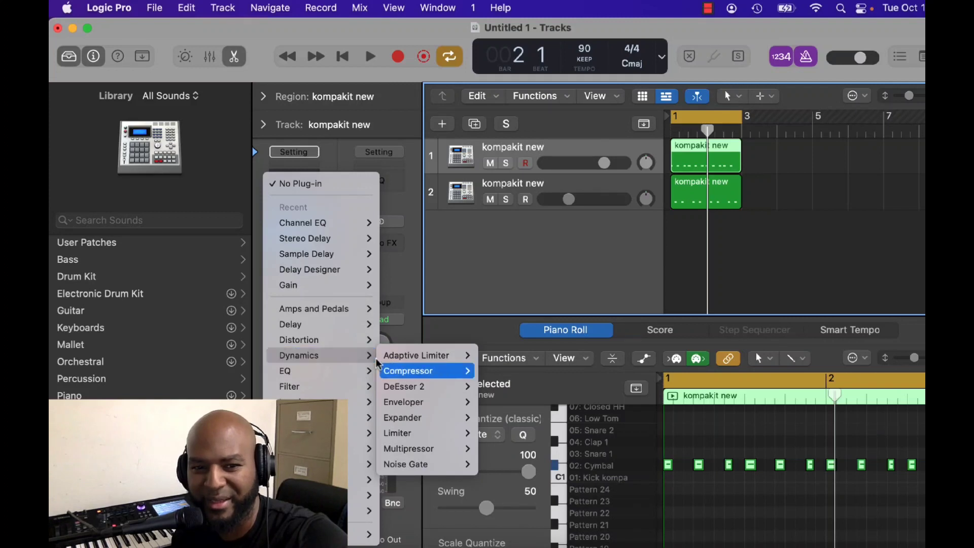
click(497, 371)
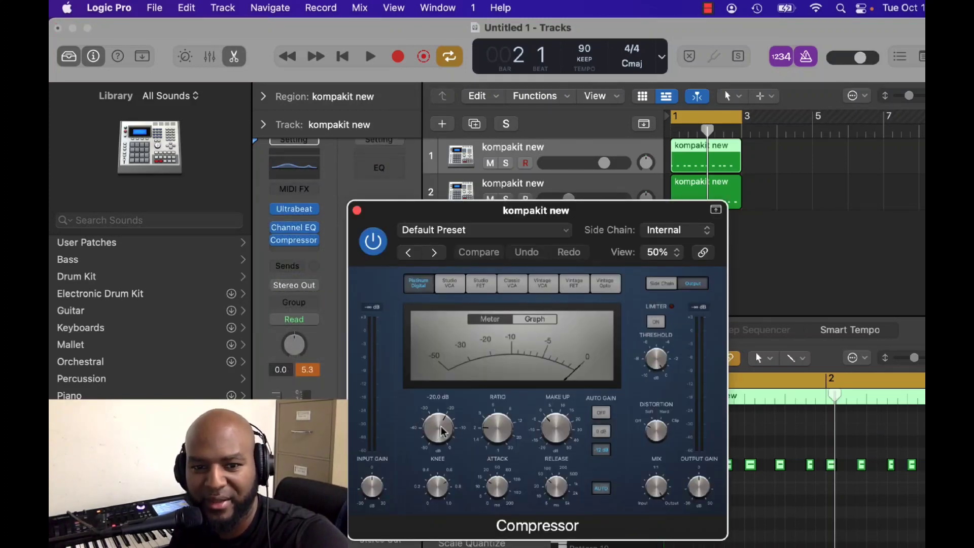
drag(442, 431, 443, 426)
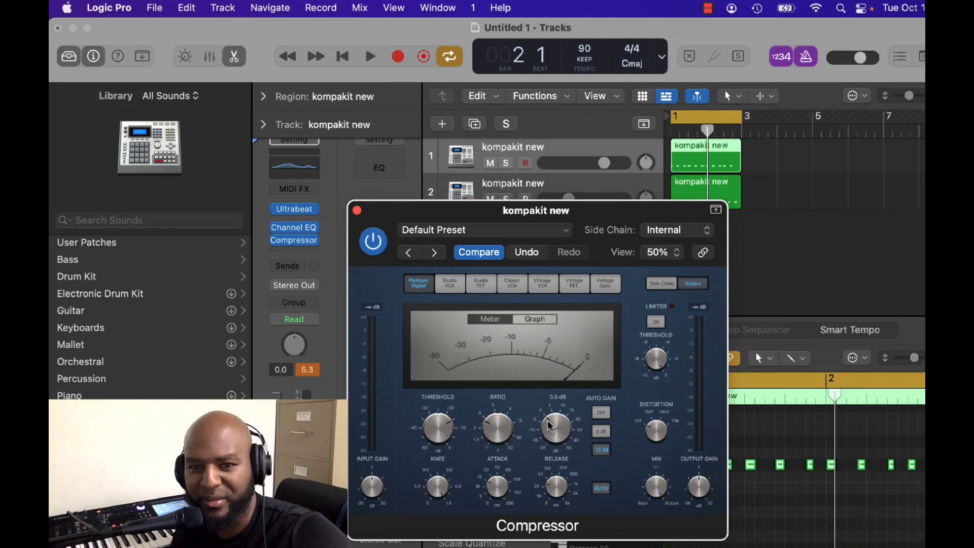
Adjust the Compressor's make-up gain while listening to the loop, close the plug-in and stop playback.
key(space)
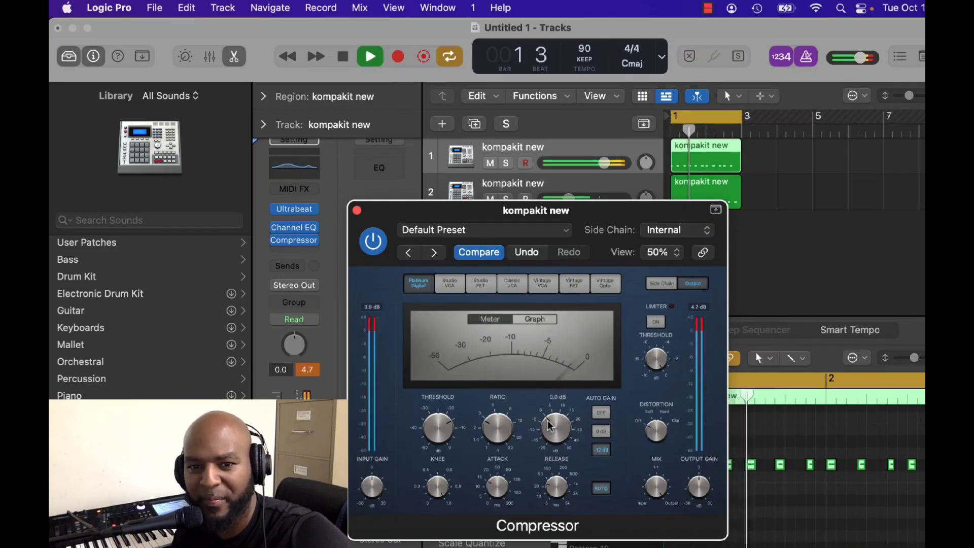
key(space)
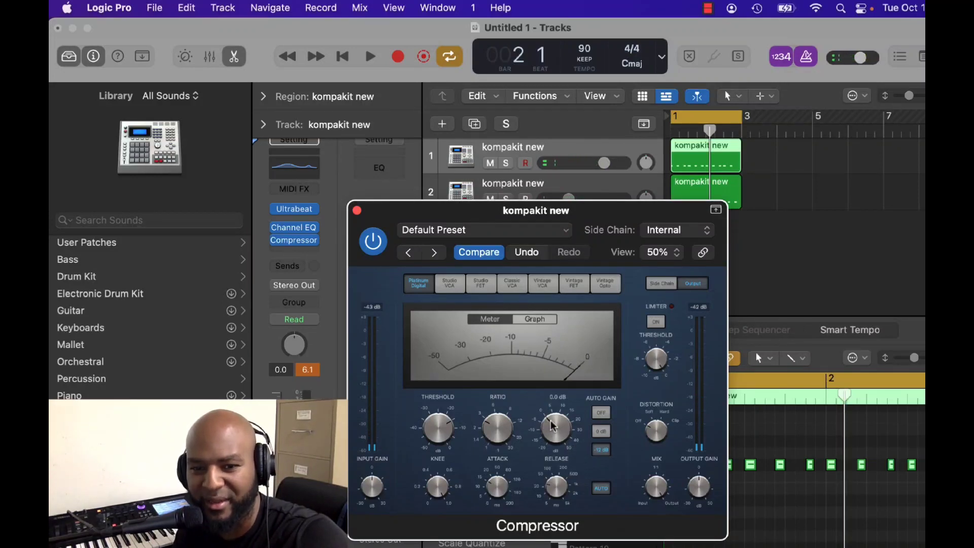
key(space)
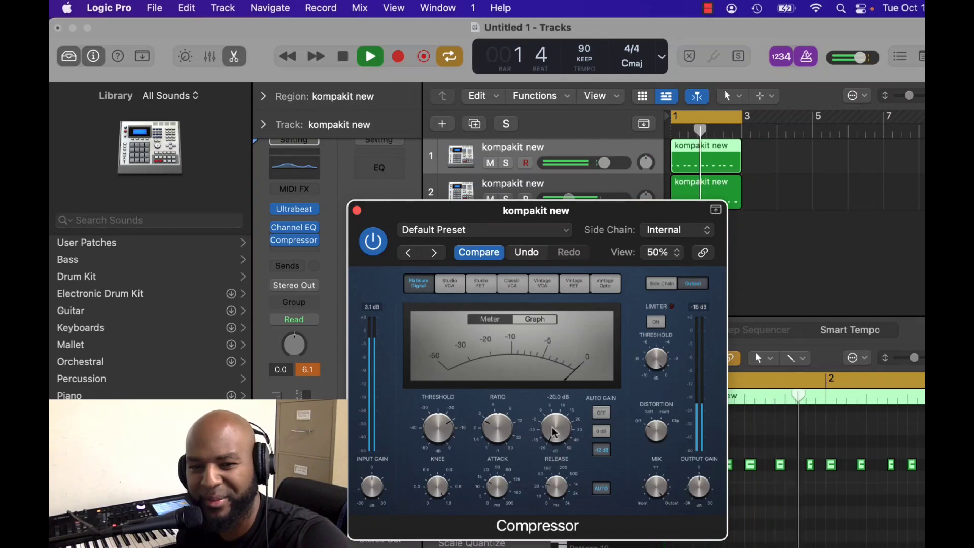
drag(555, 433, 571, 391)
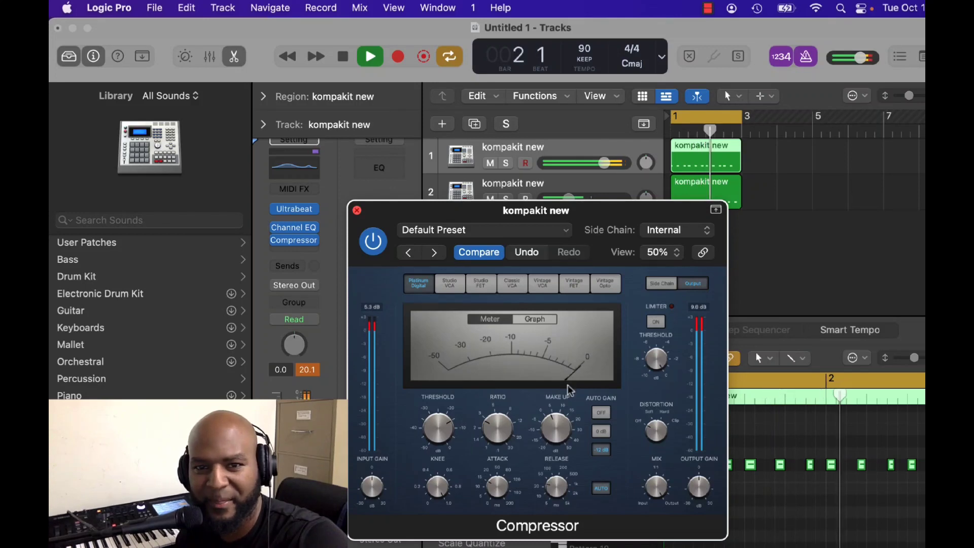
key(super+w)
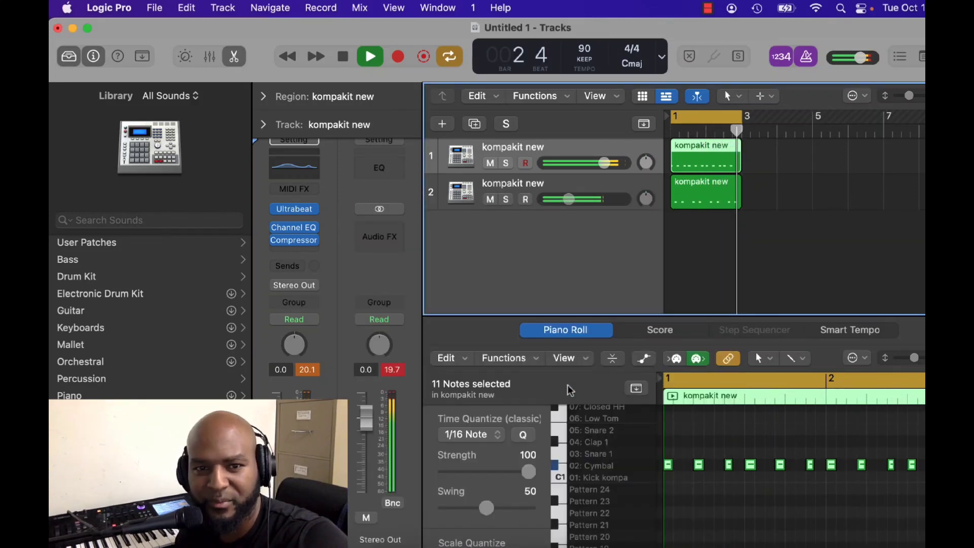
key(space)
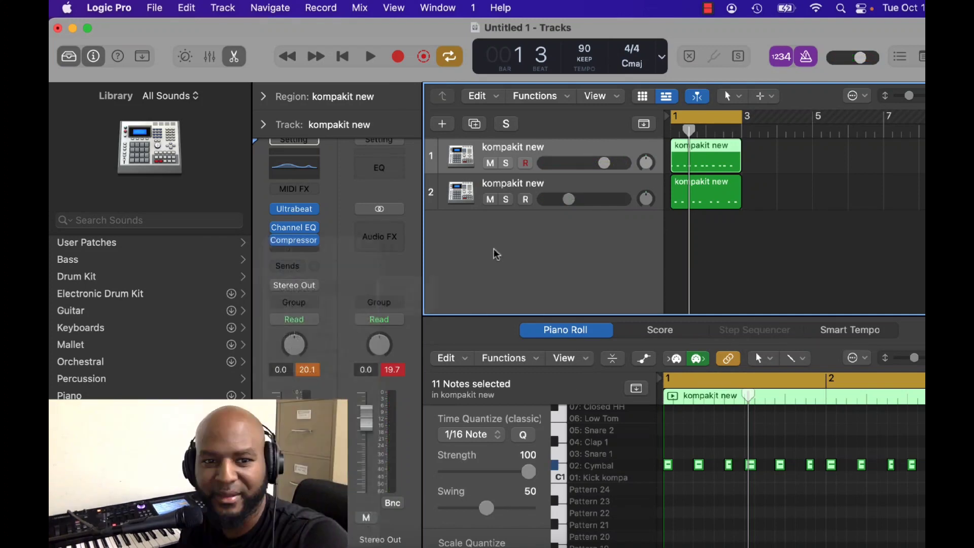
Insert a Space Designer reverb after the Compressor on track 1.
click(306, 250)
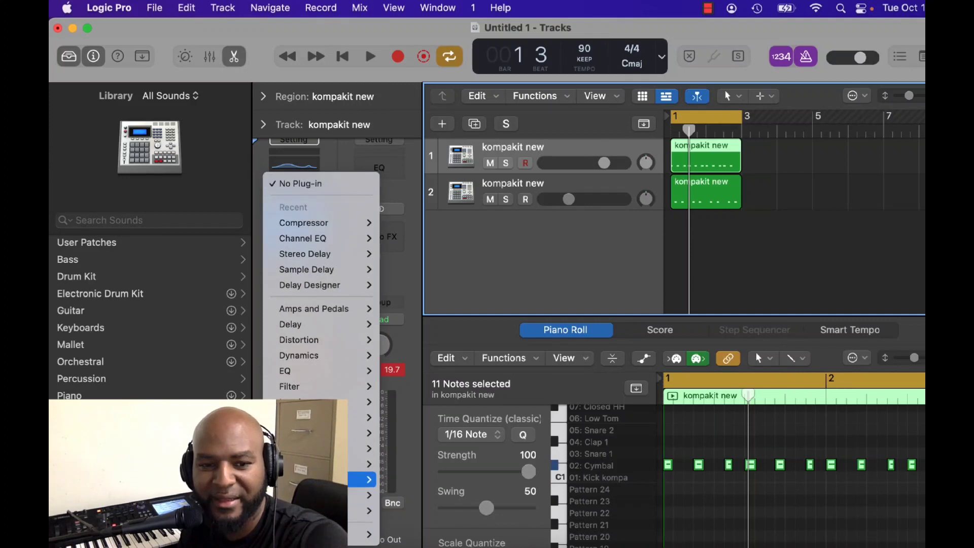
mouse_move(363, 464)
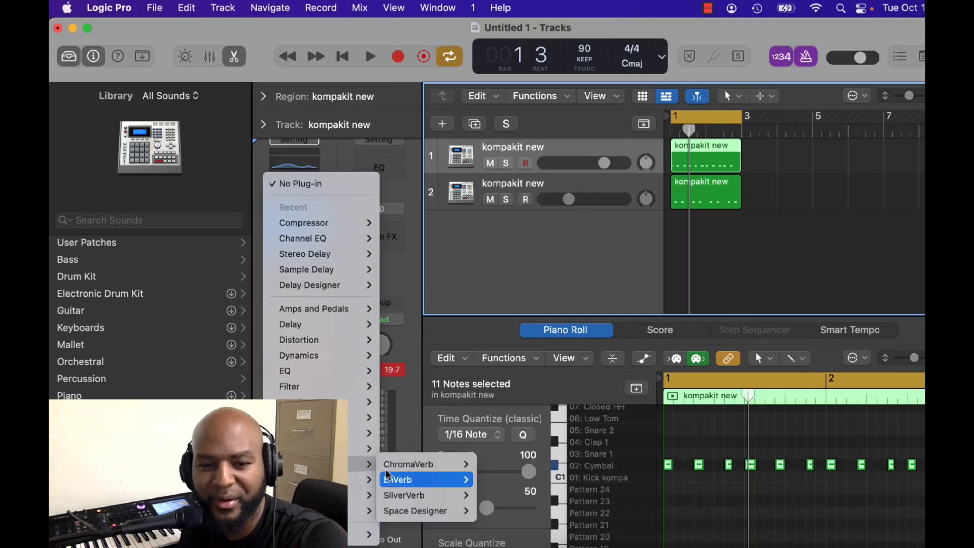
click(408, 515)
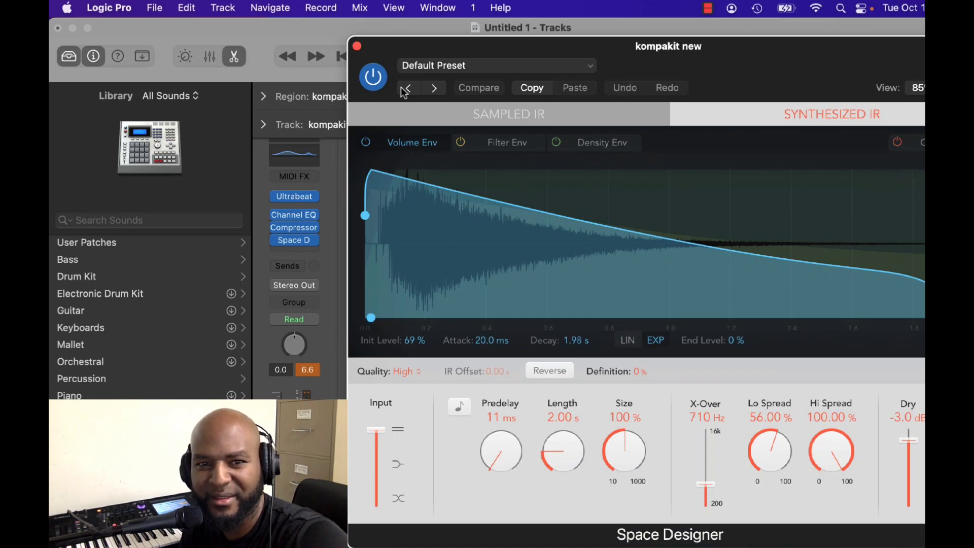
Load the 01.8s Bright Chamber large room preset in Space Designer, shorten its length to 234 ms and close the plug-in.
click(438, 67)
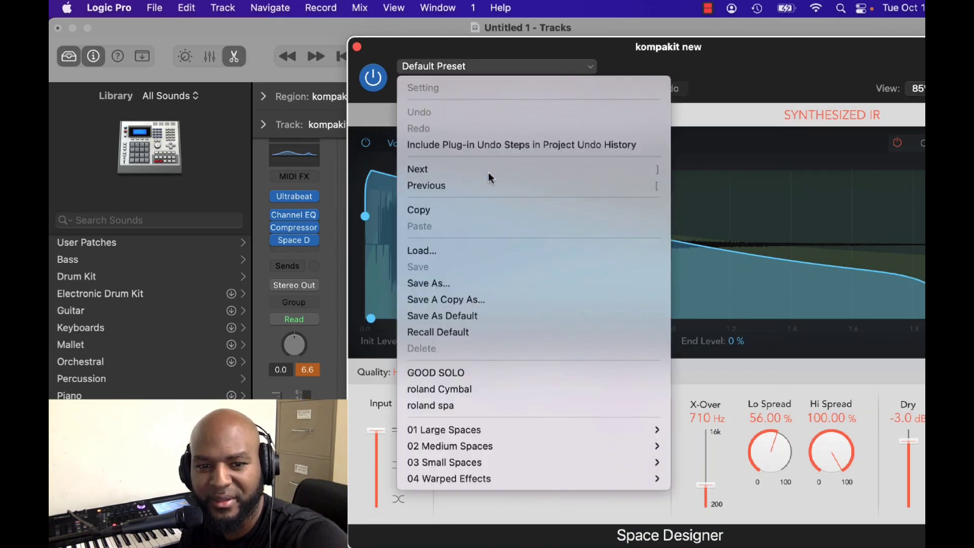
mouse_move(508, 432)
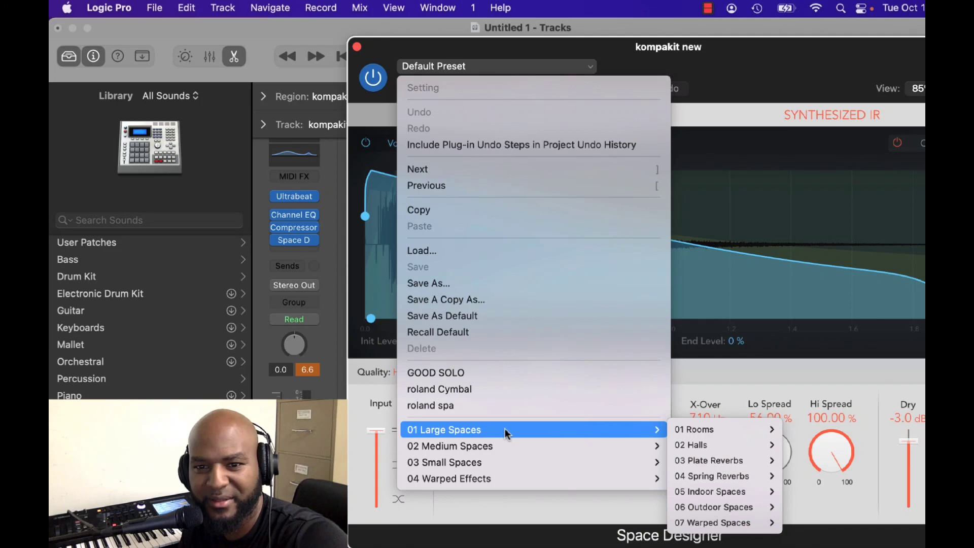
mouse_move(691, 433)
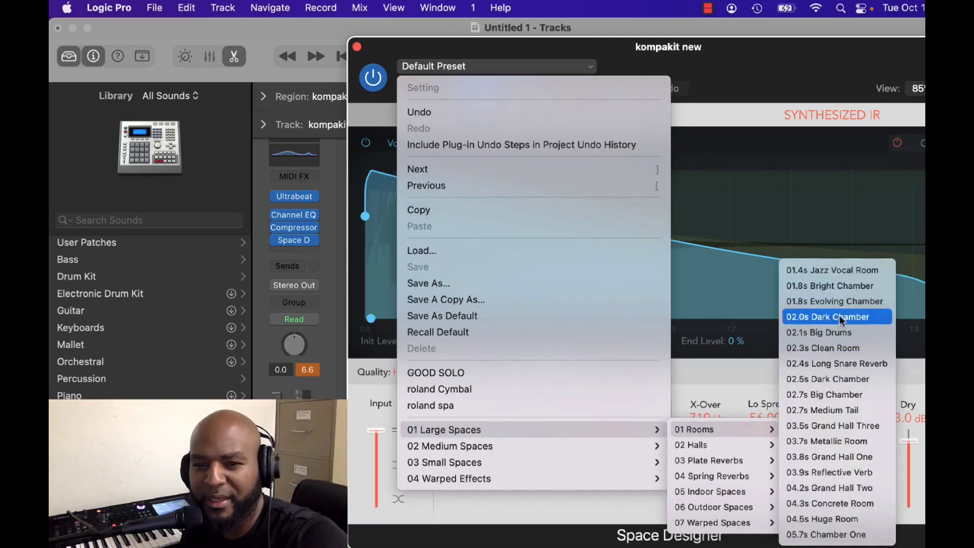
click(845, 285)
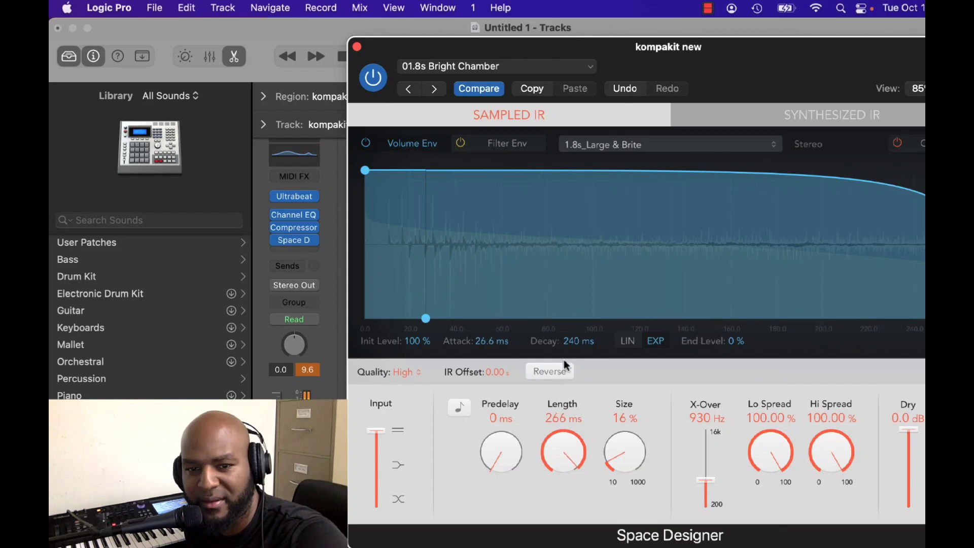
drag(562, 373, 562, 380)
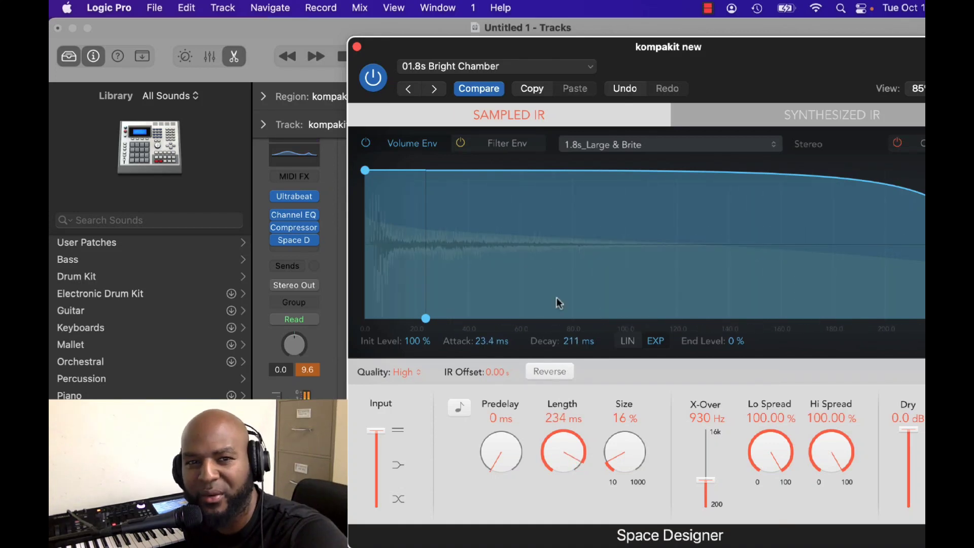
click(357, 47)
Insert a Pitch Shifter on track 2 and set it to -1 semitones and 26 cents.
click(699, 192)
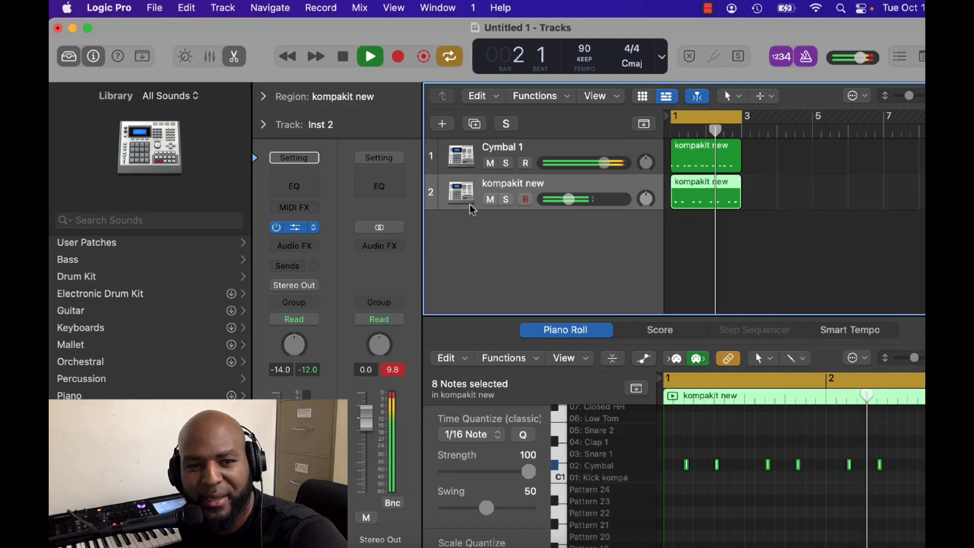
click(294, 246)
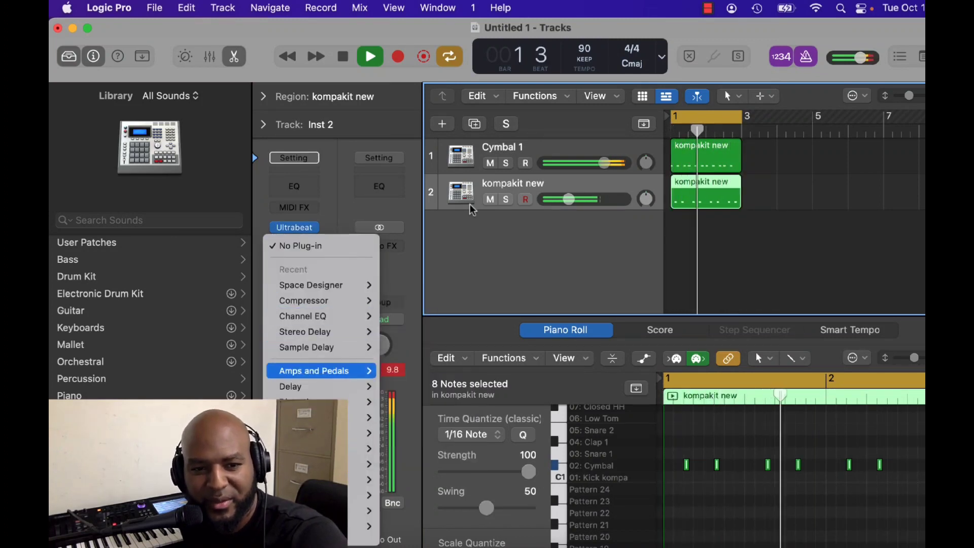
mouse_move(325, 511)
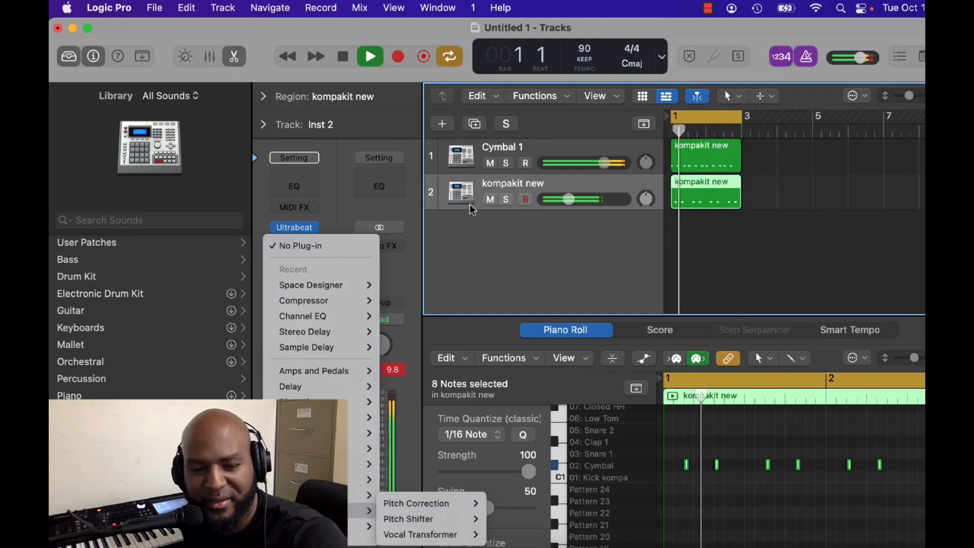
click(409, 519)
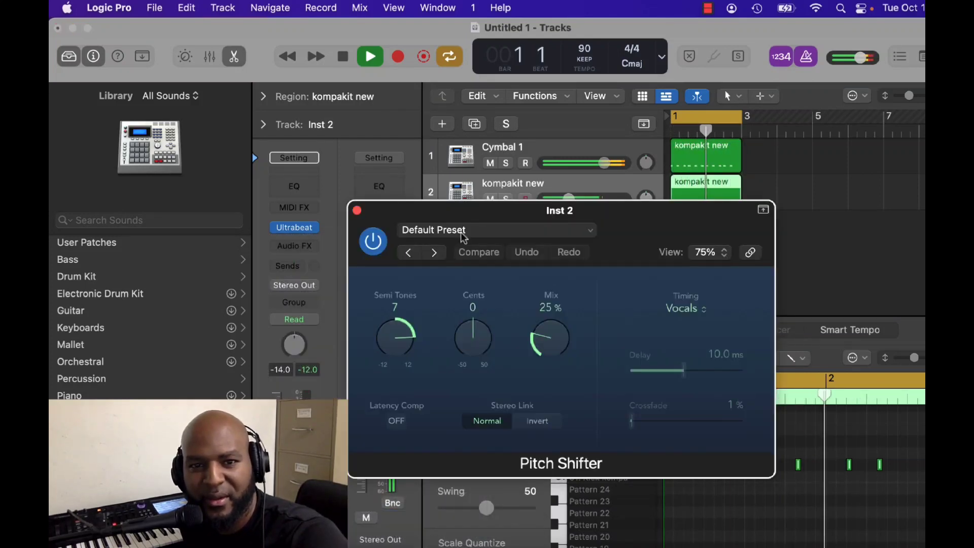
drag(396, 338, 395, 346)
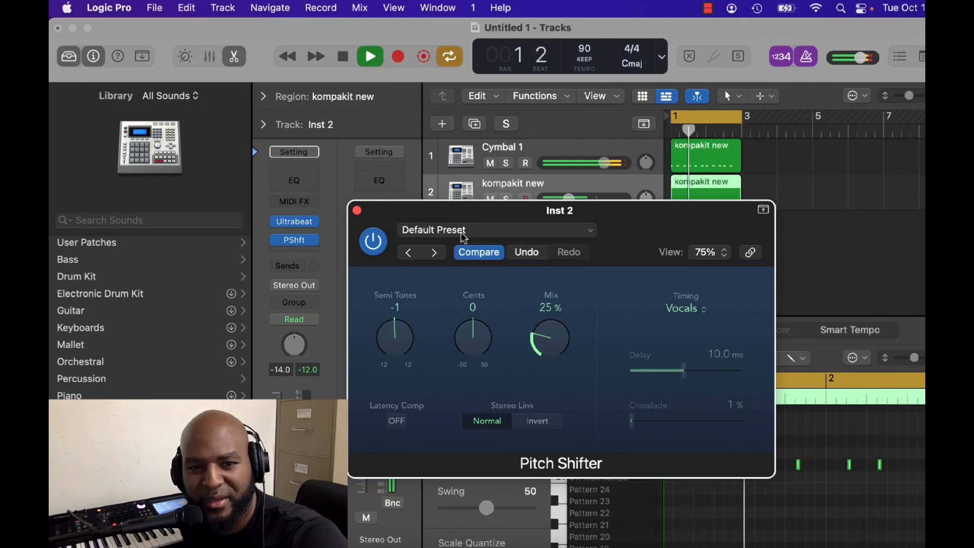
drag(473, 337, 473, 321)
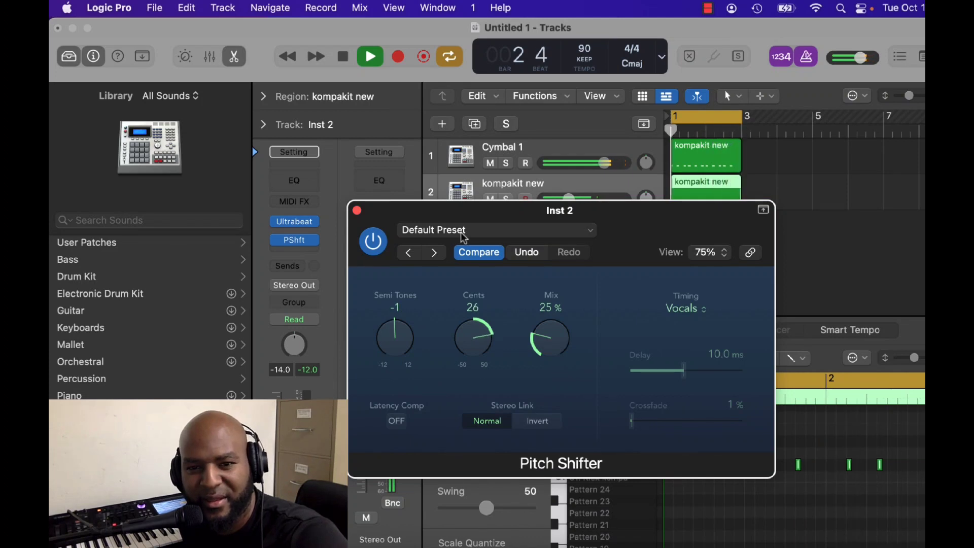
Set the Pitch Shifter's timing to Manual with a 2.0 ms delay, close it and audition track 2 in solo.
click(685, 309)
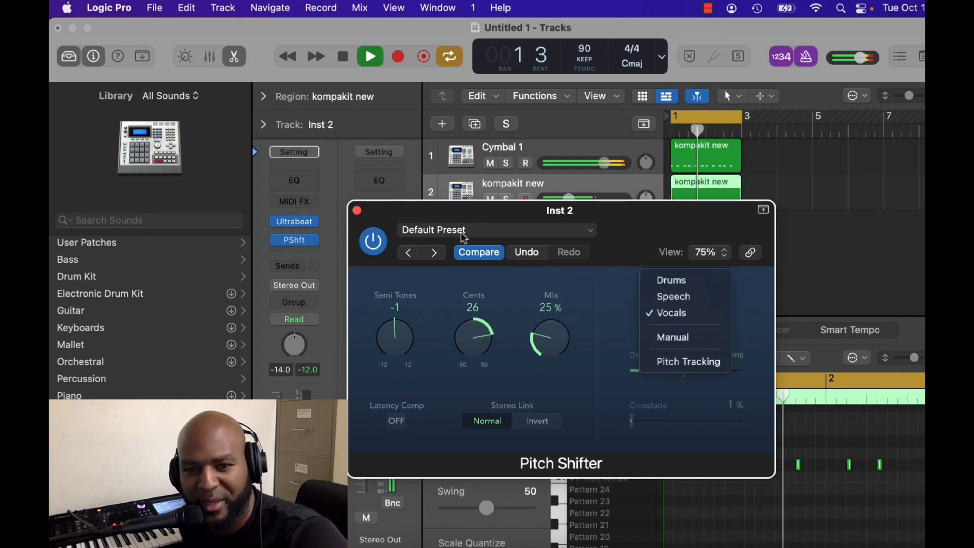
click(675, 337)
drag(684, 370, 631, 370)
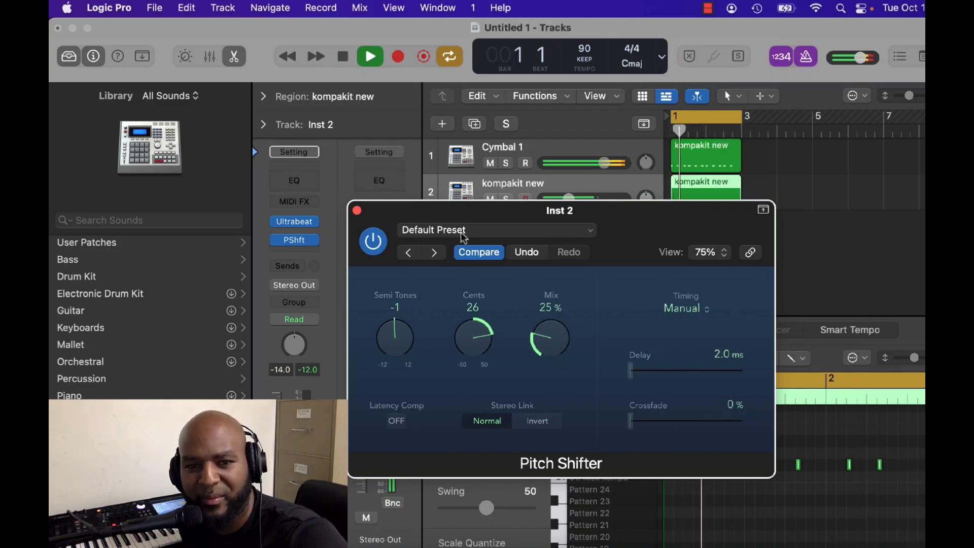
click(357, 211)
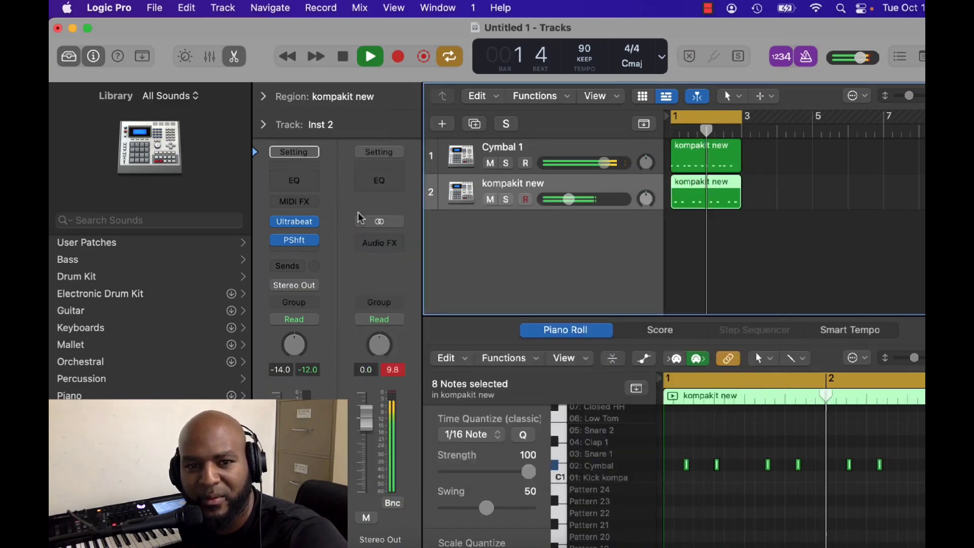
key(s)
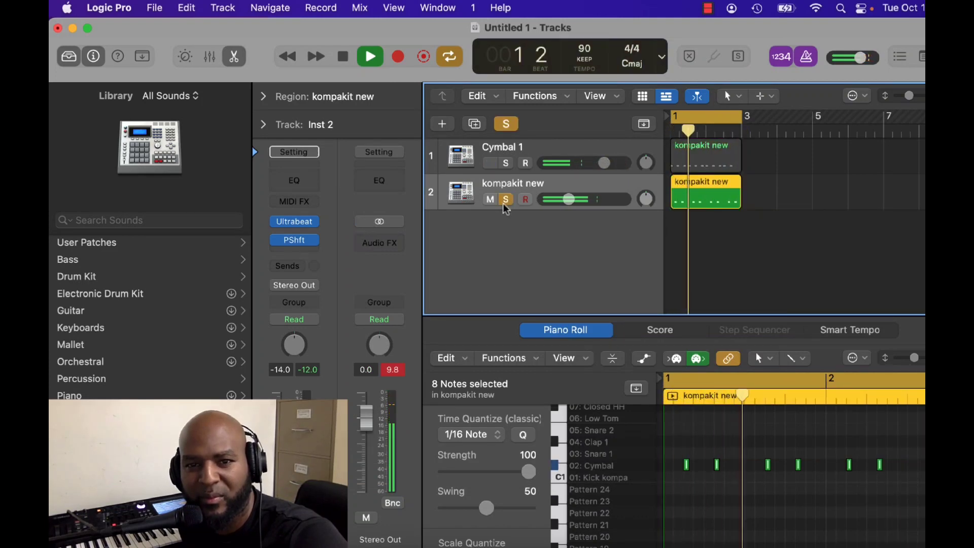
click(505, 200)
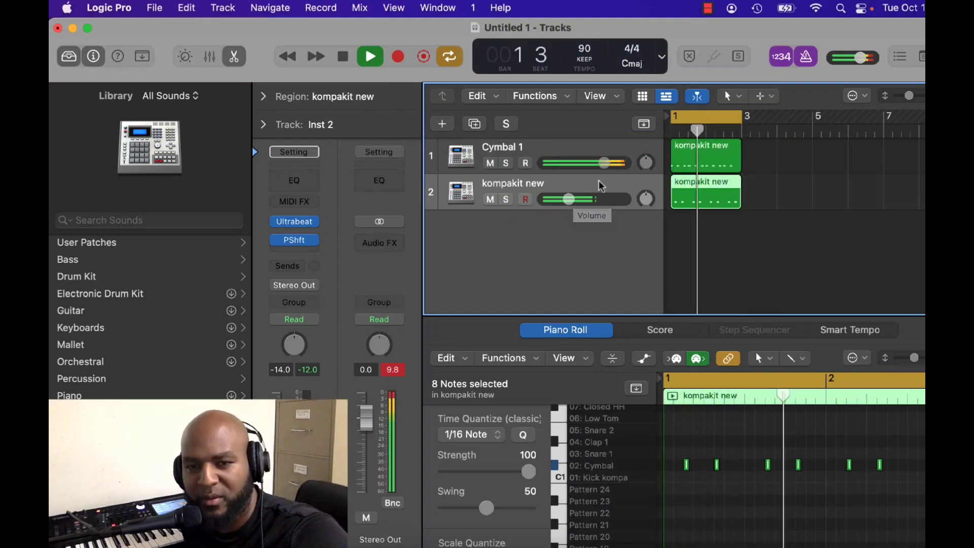
Duplicate track 2 as a new empty track 3 and rename track 2 as Cymbal 2.
double_click(547, 214)
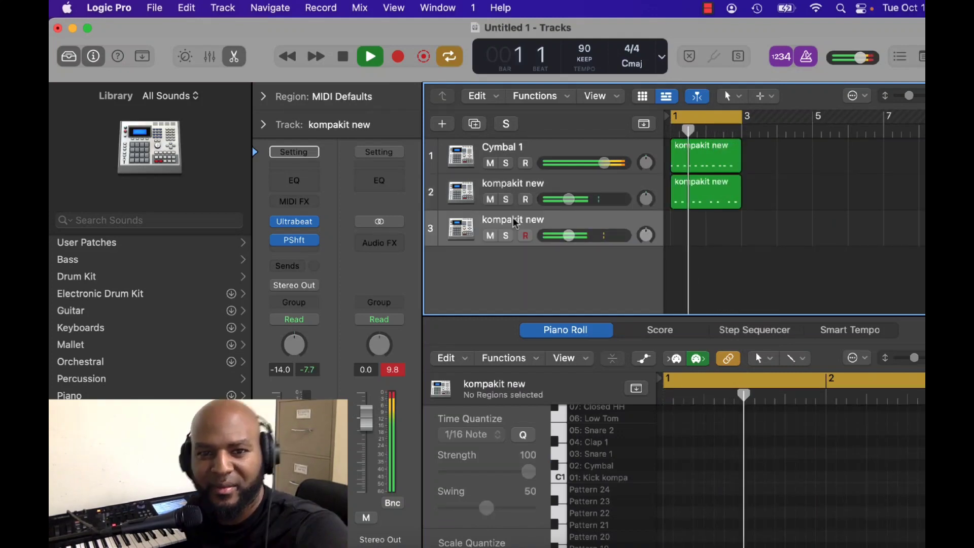
double_click(519, 183)
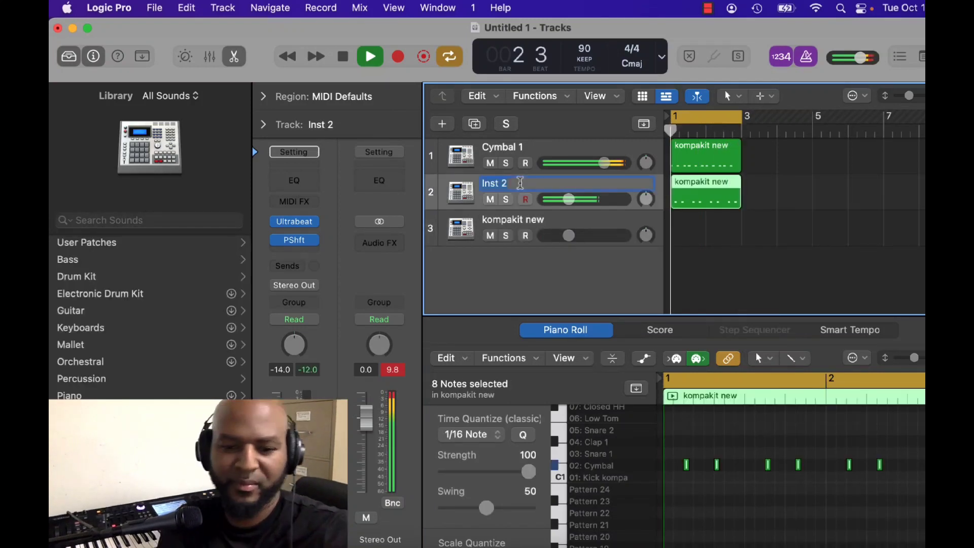
text(Cymba)
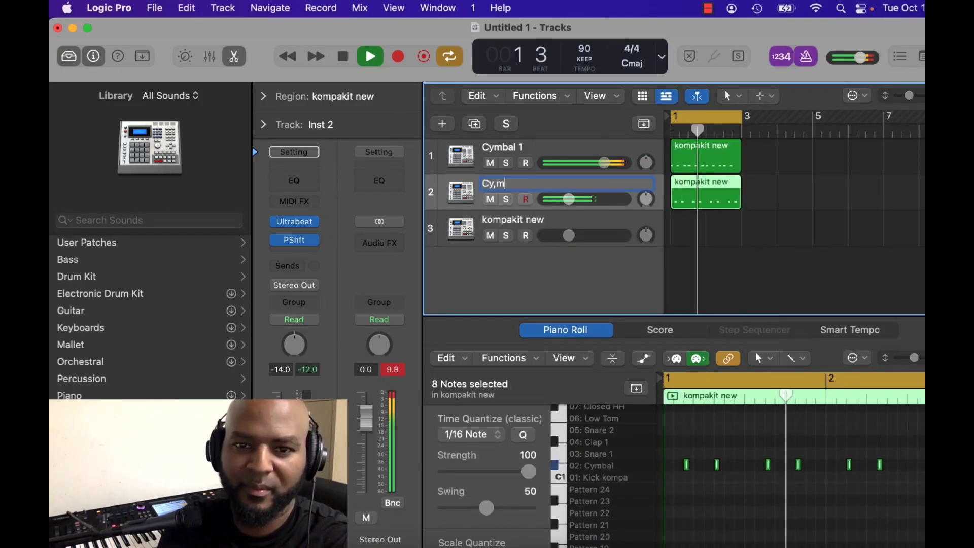
text(l 2)
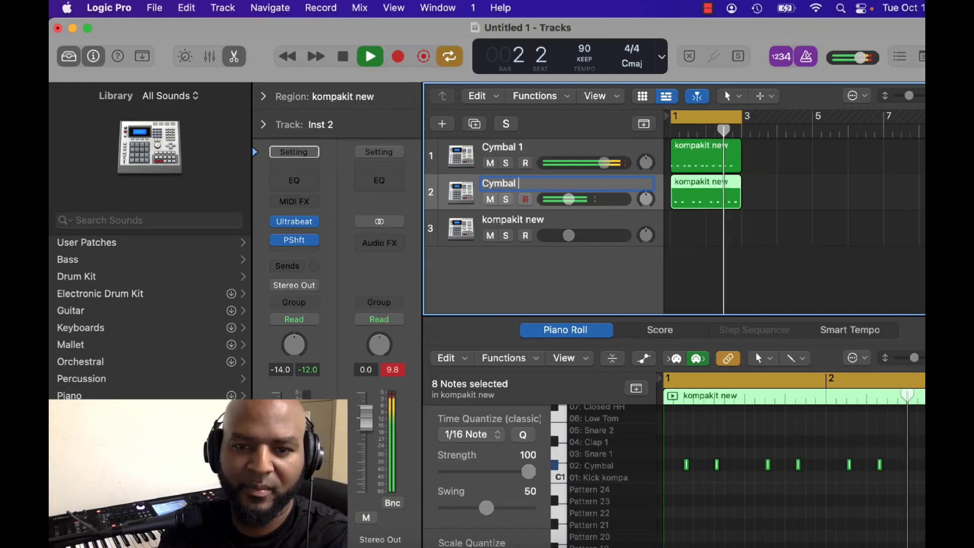
key(Return)
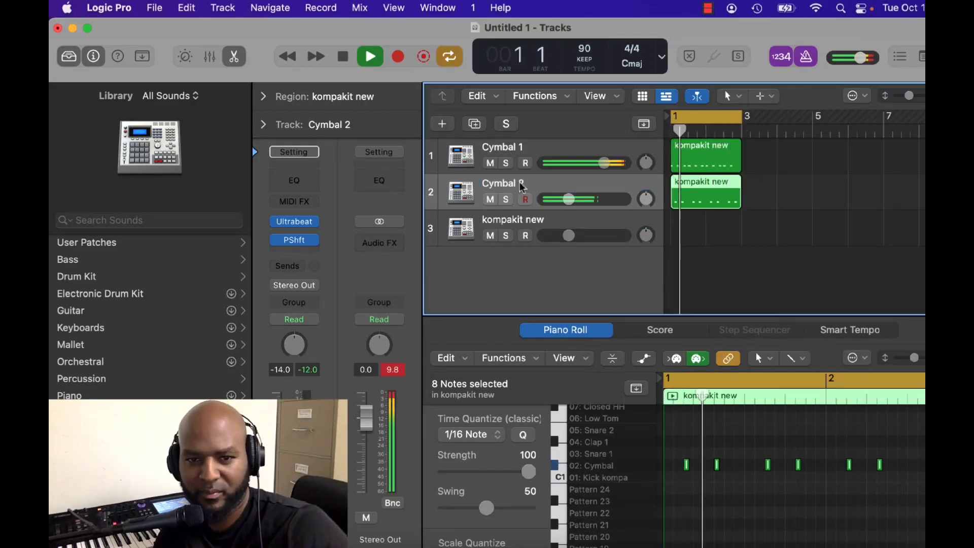
Rename track 3 as Kick and remove the Pitch Shifter from its channel strip.
key(Down)
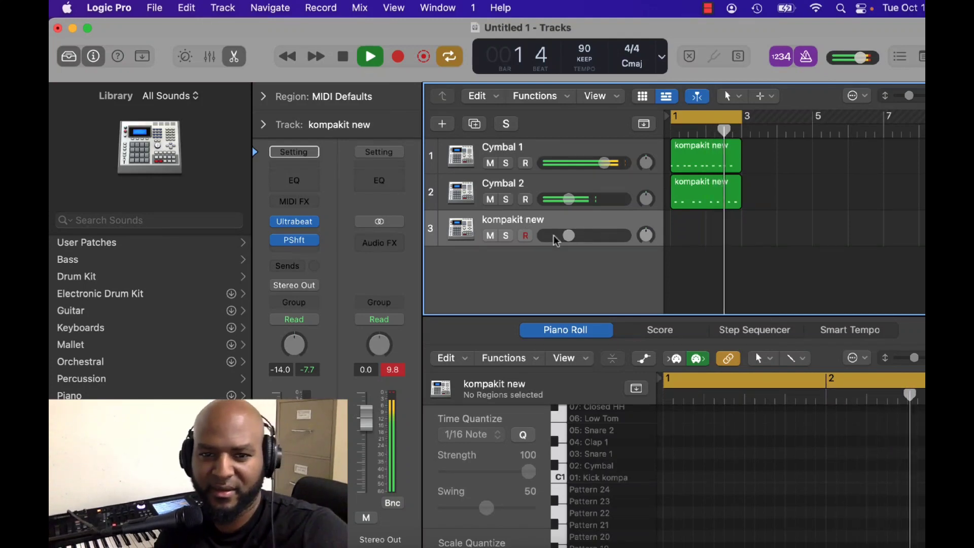
double_click(513, 218)
text(Kick)
click(315, 240)
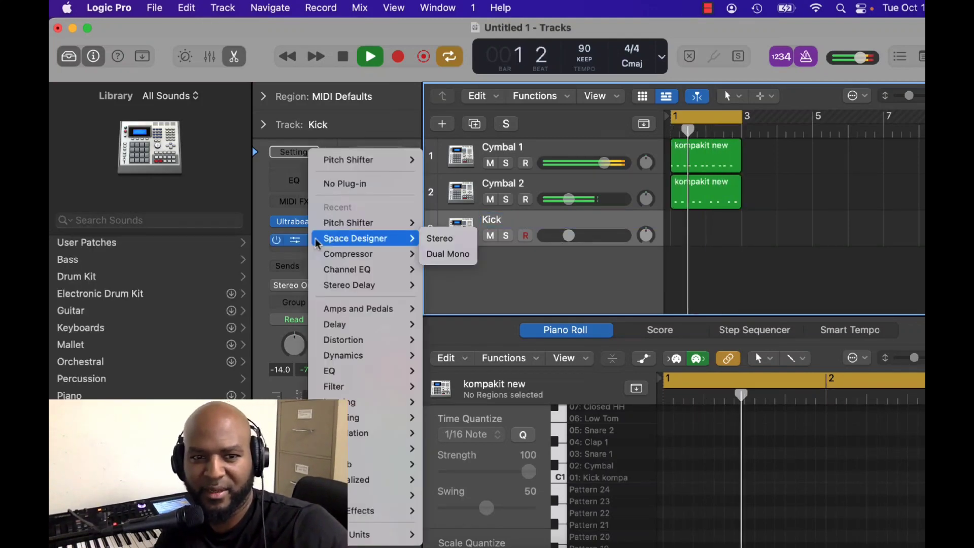
click(346, 185)
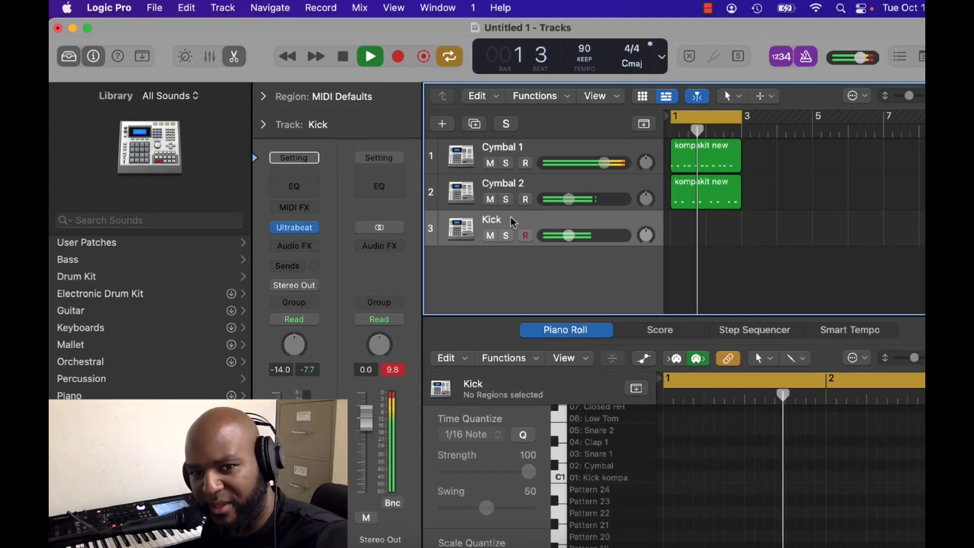
Raise the Kick track's volume to 0.0 dB and record a kick pattern over the two-bar loop.
drag(569, 235, 605, 235)
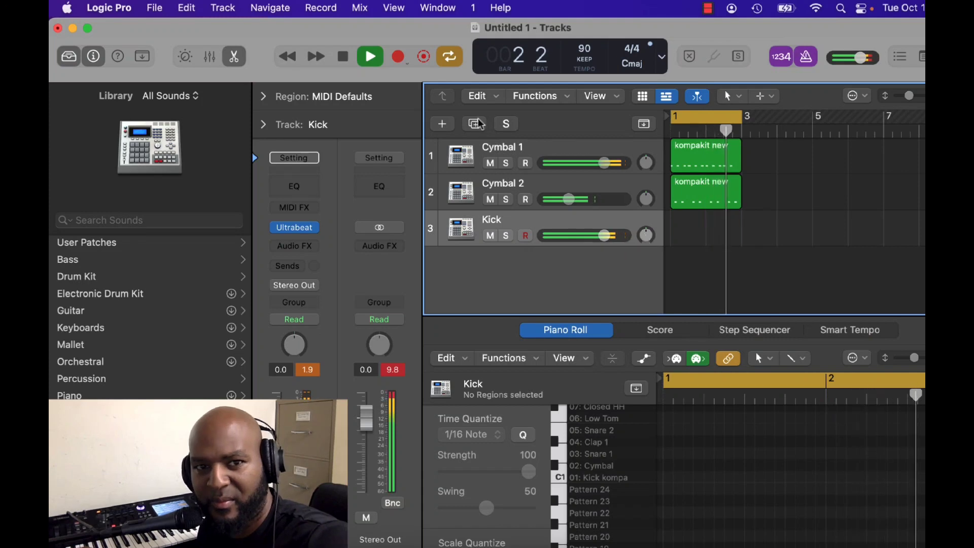
click(340, 59)
click(398, 56)
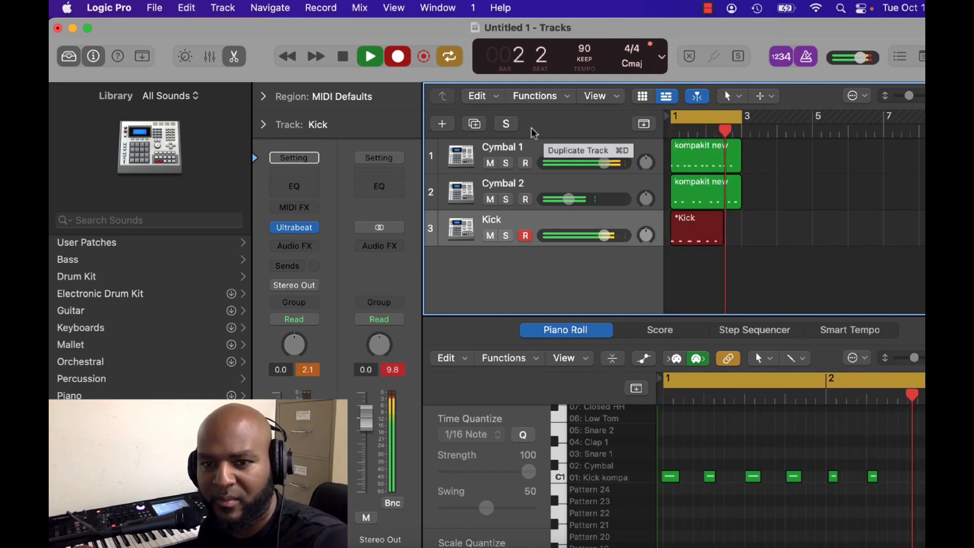
key(space)
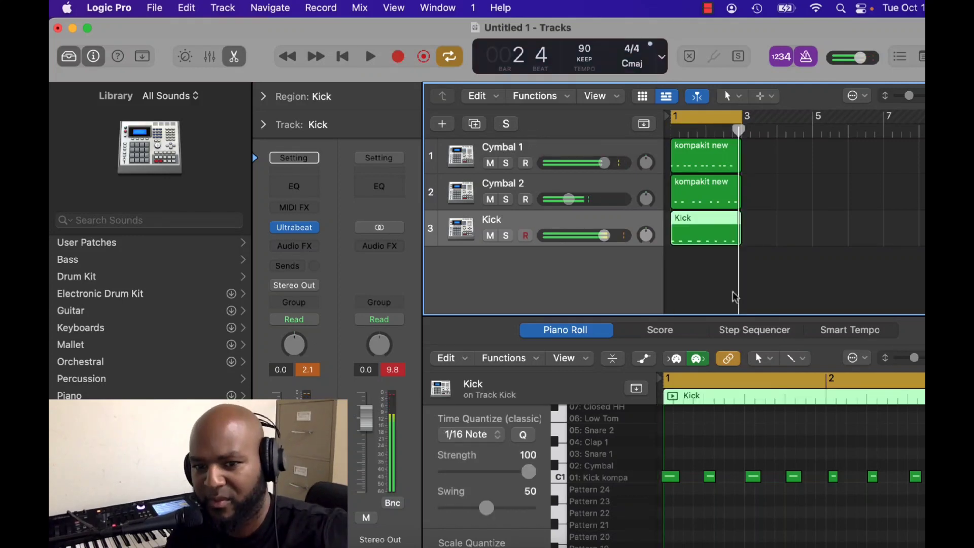
Quantize all recorded kick notes to 1/16 notes and play back the loop to check the timing.
right_click(744, 456)
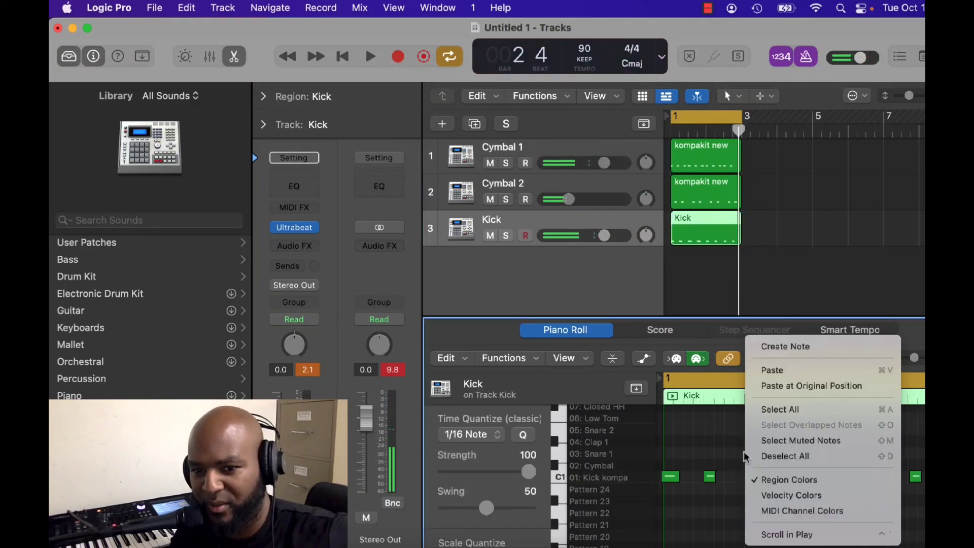
click(780, 409)
click(505, 359)
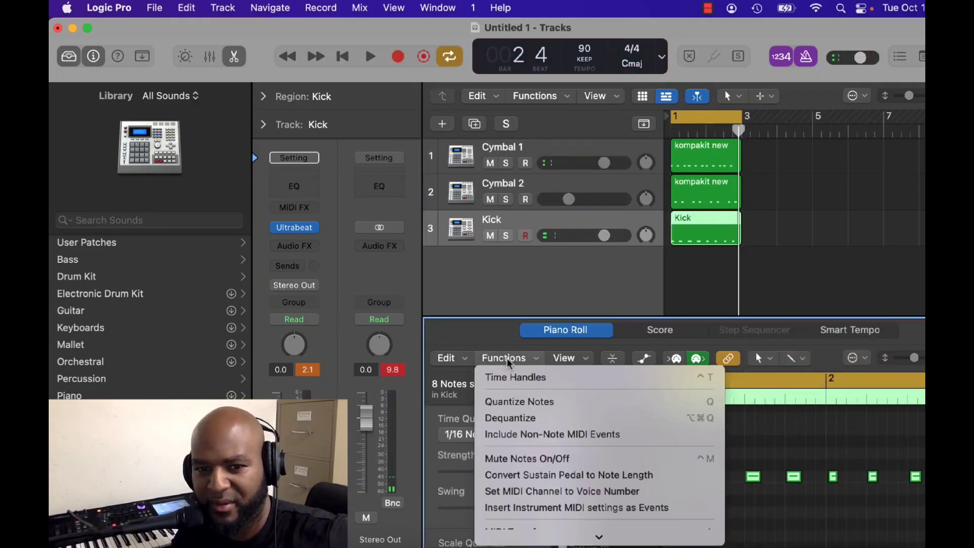
click(521, 402)
key(space)
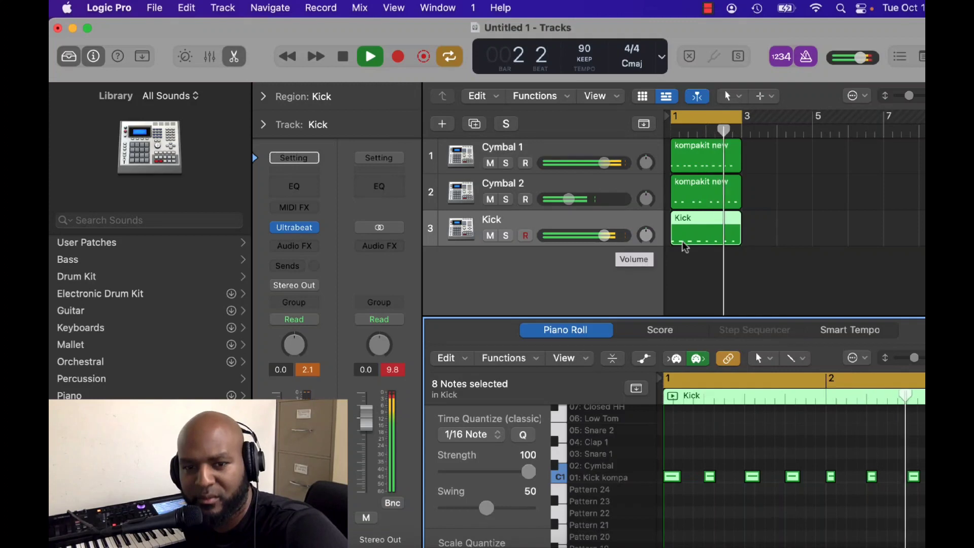
key(space)
Add a Channel EQ to the Kick track with a high-shelf cut of -18.2 dB at 4620 Hz, and lower its volume to -2.9 dB.
click(540, 219)
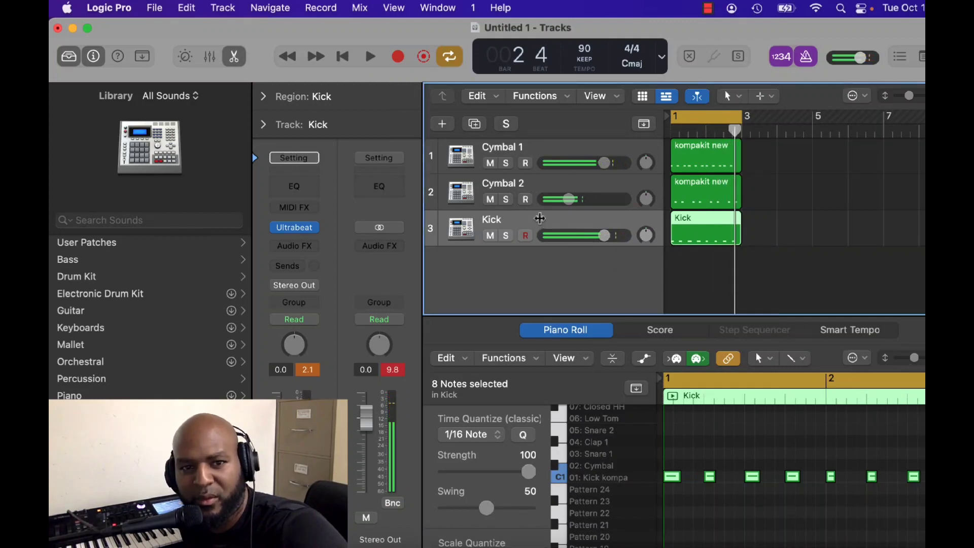
click(306, 187)
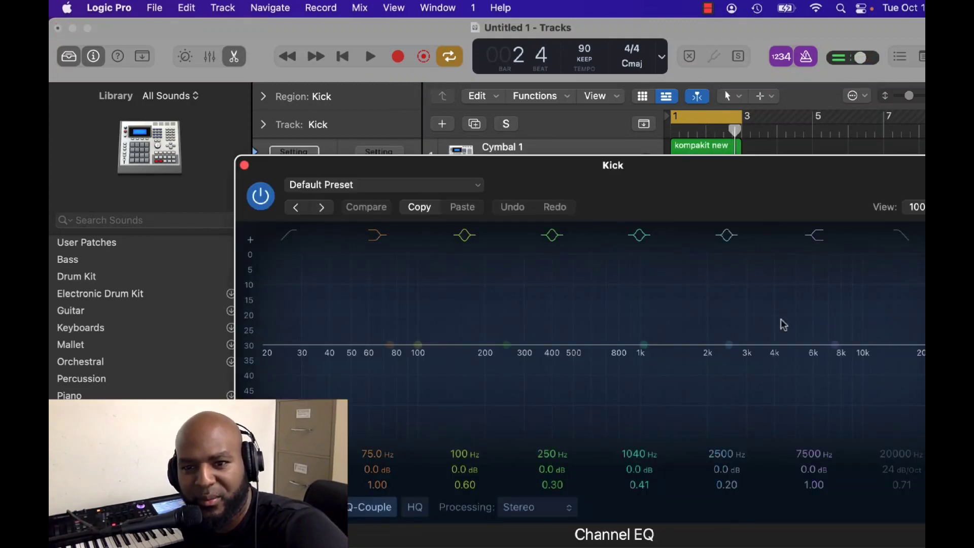
drag(835, 345, 819, 382)
key(space)
drag(751, 432, 790, 437)
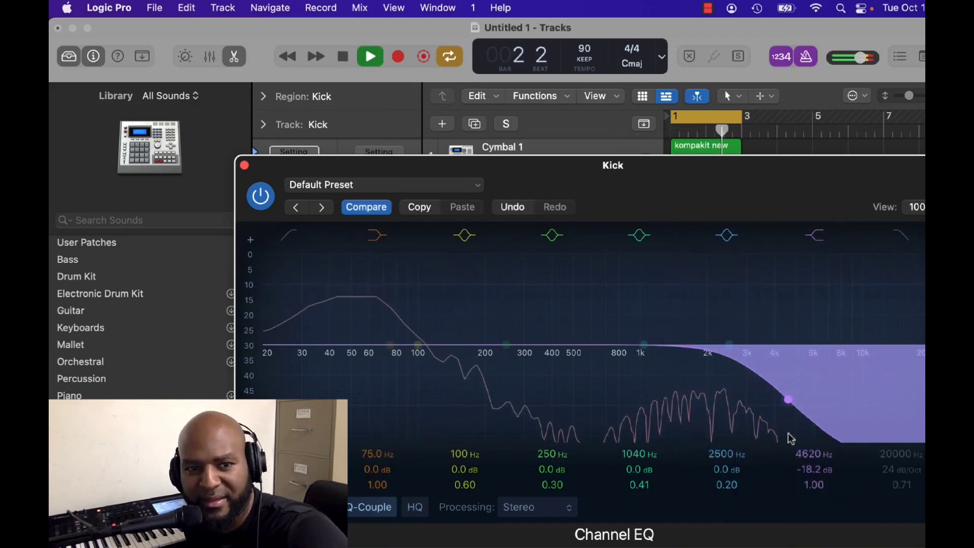
click(244, 165)
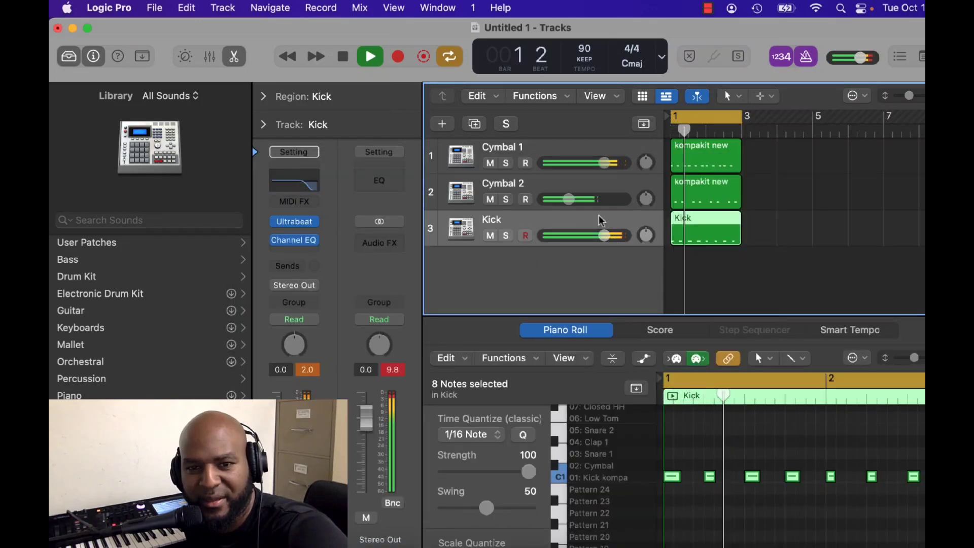
drag(605, 236, 594, 235)
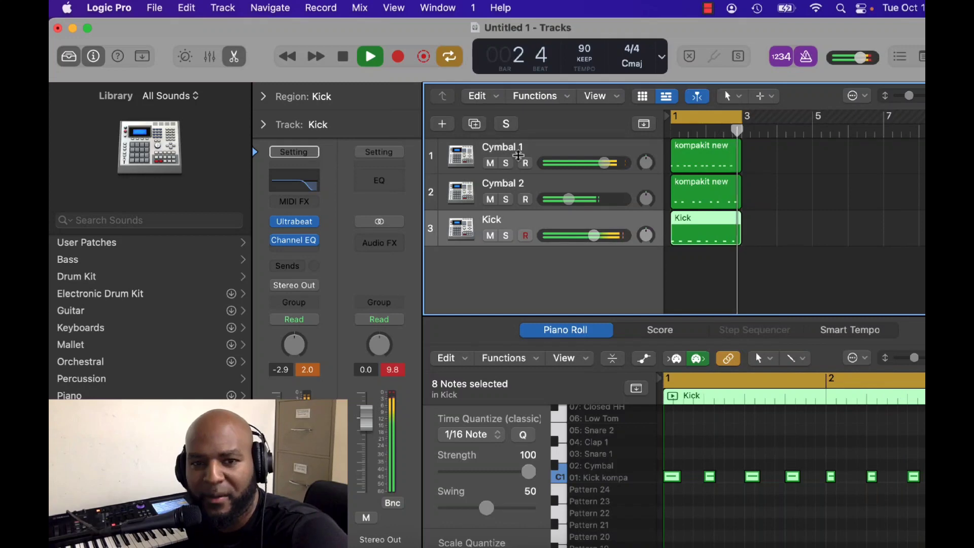
Add a software instrument track using Ultrabeat (Drum Machine) and name it Gong.
click(448, 126)
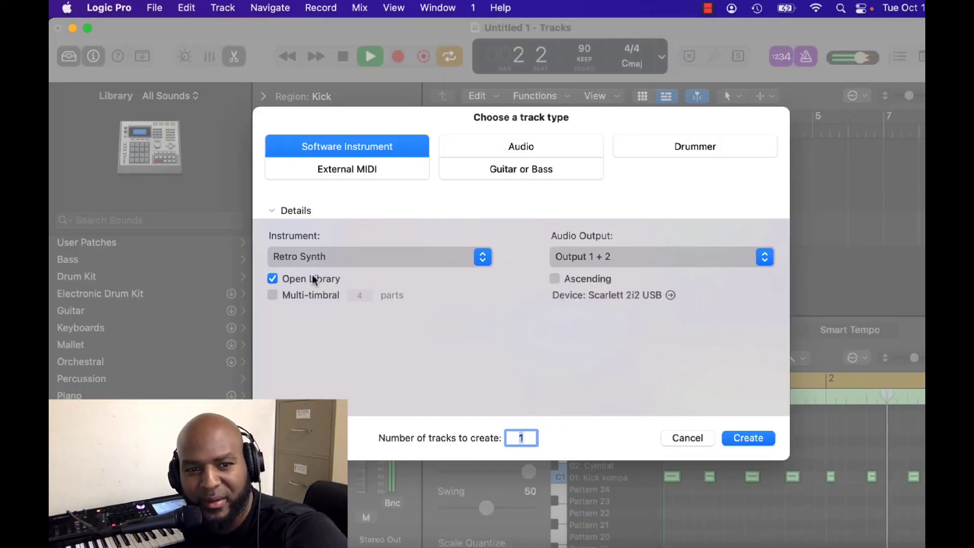
click(300, 253)
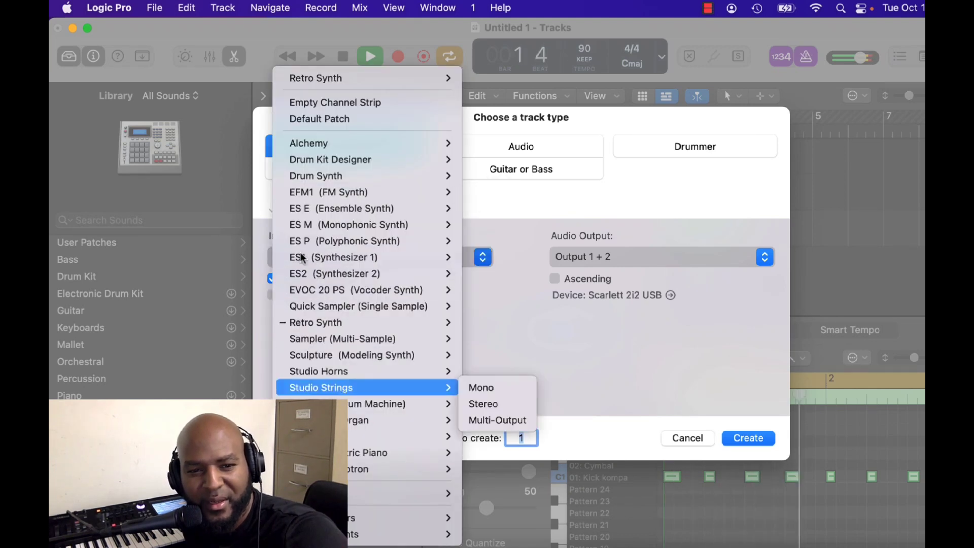
click(377, 404)
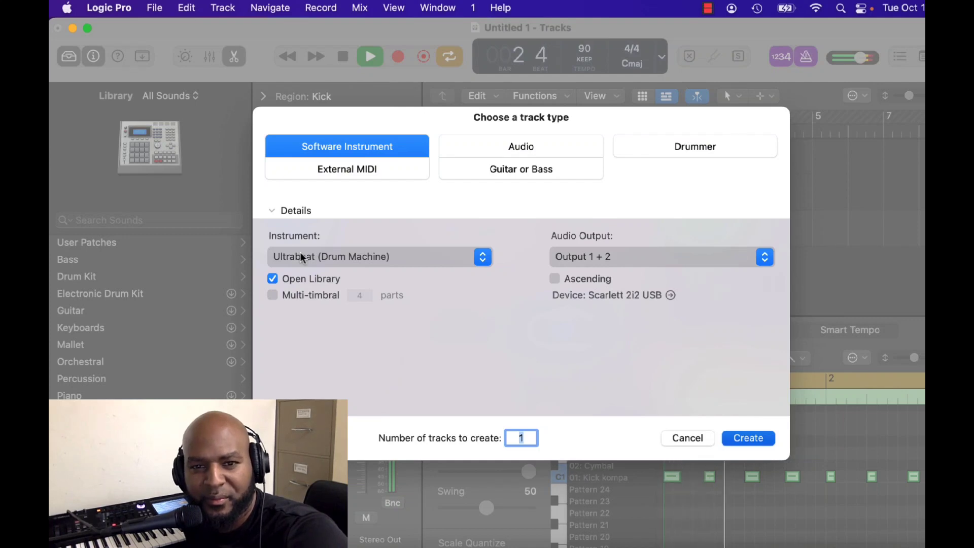
key(Return)
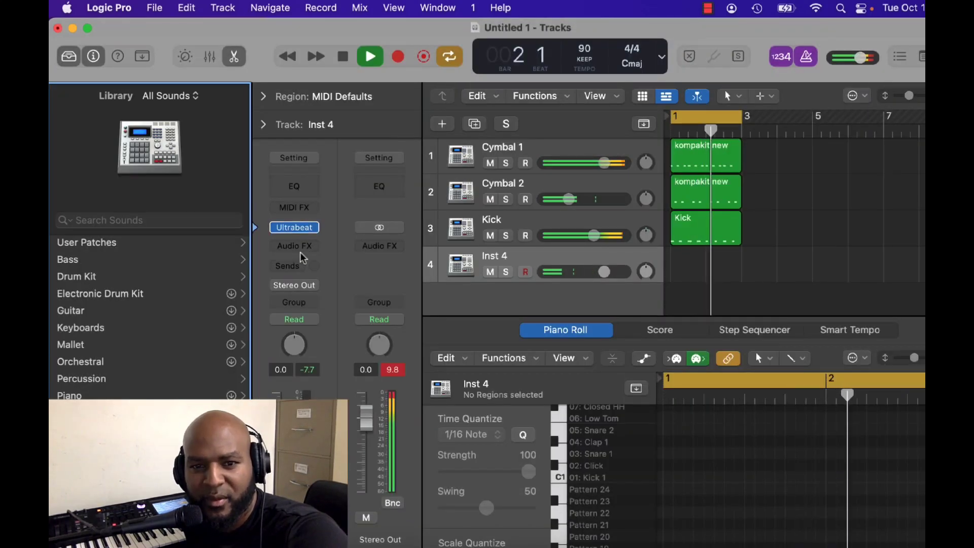
double_click(503, 257)
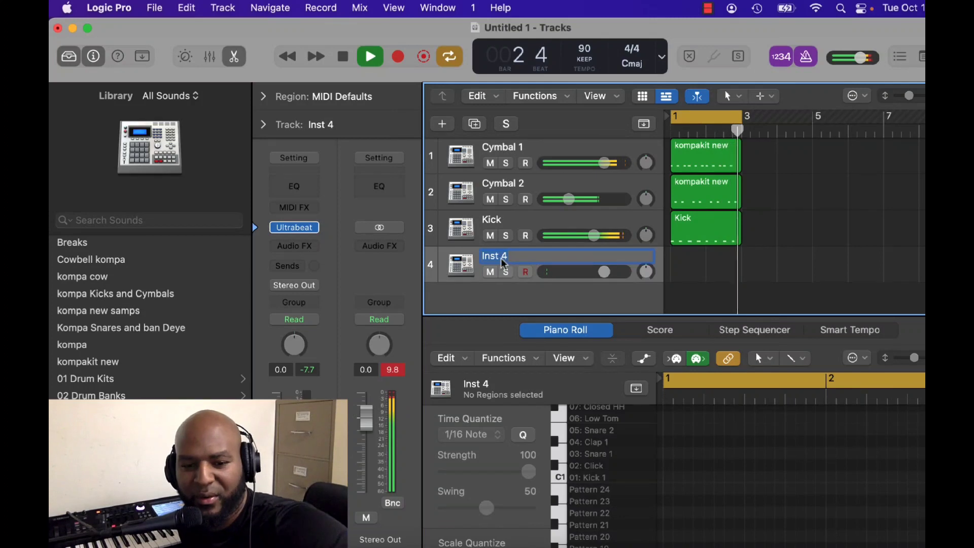
text(Gong)
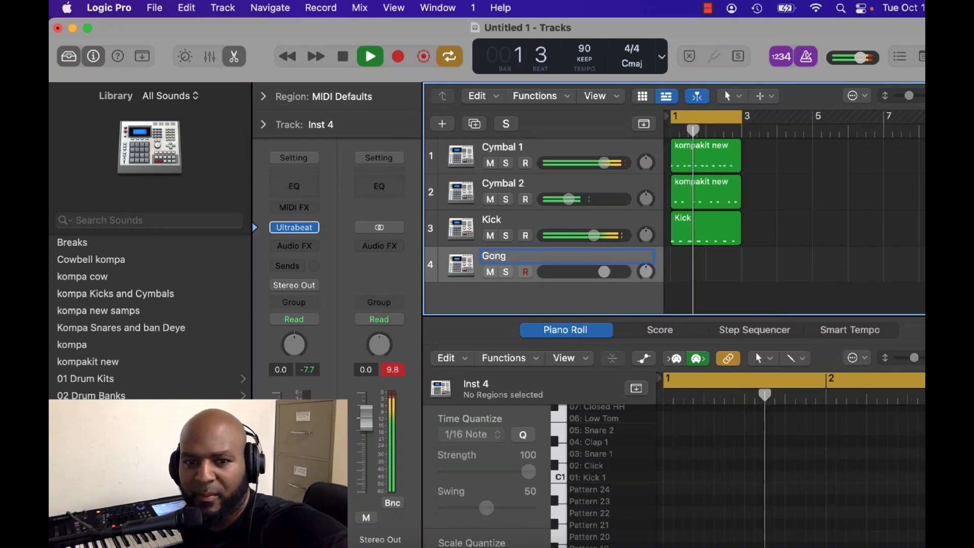
key(Return)
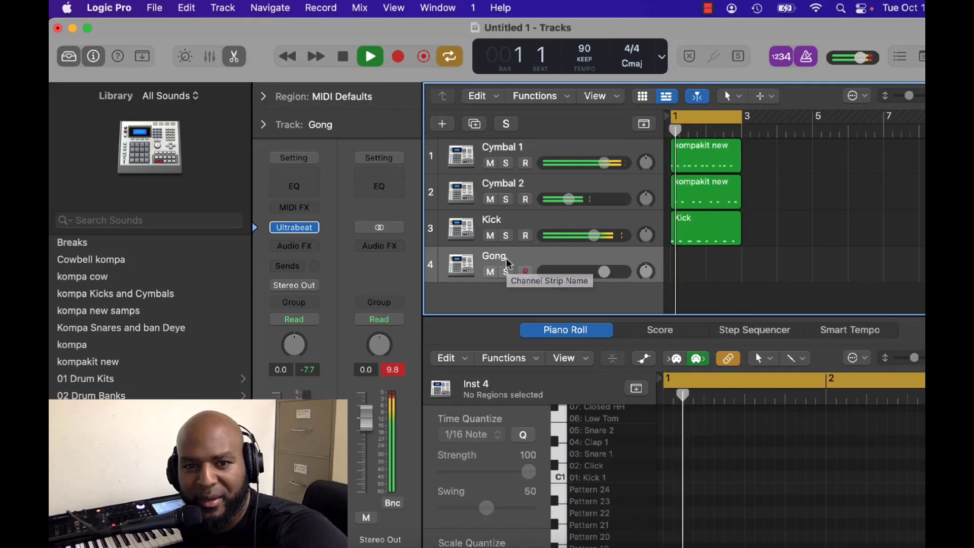
Duplicate the Gong track, name the new track Tambou, and stop playback.
key(super+d)
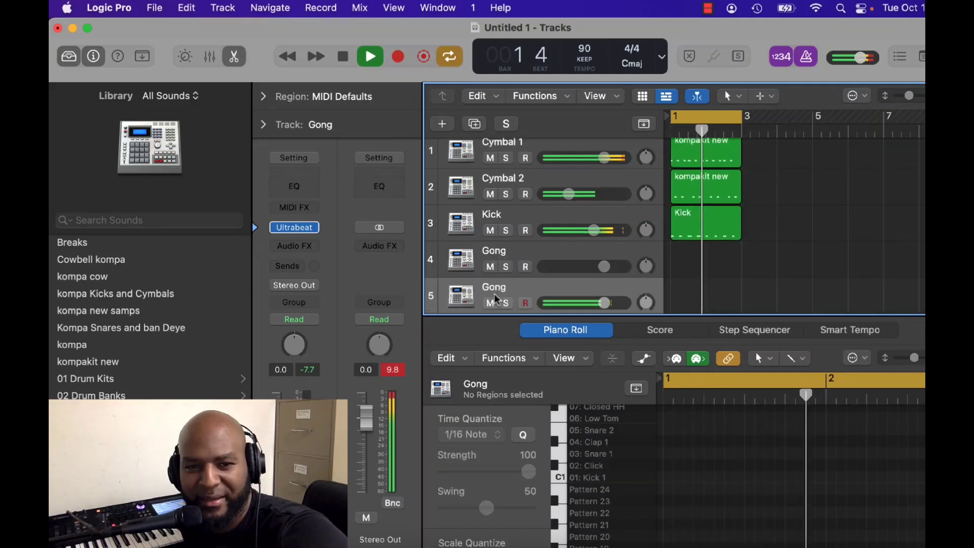
double_click(496, 286)
text(T)
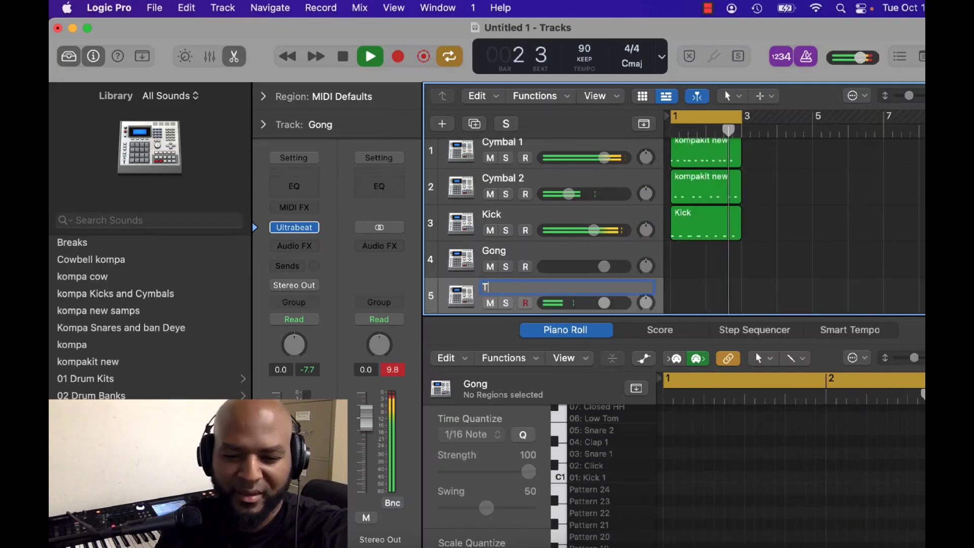
text(ambou)
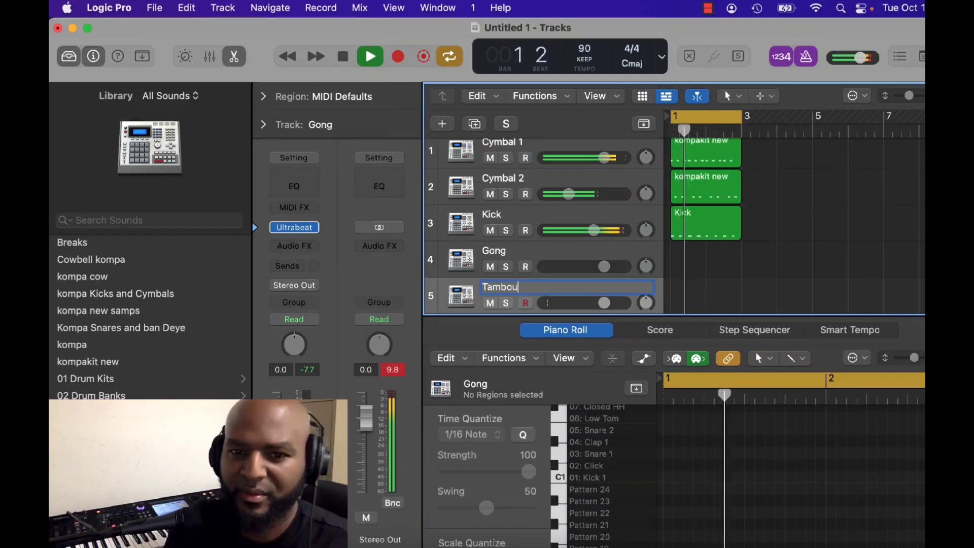
key(Return)
key(space)
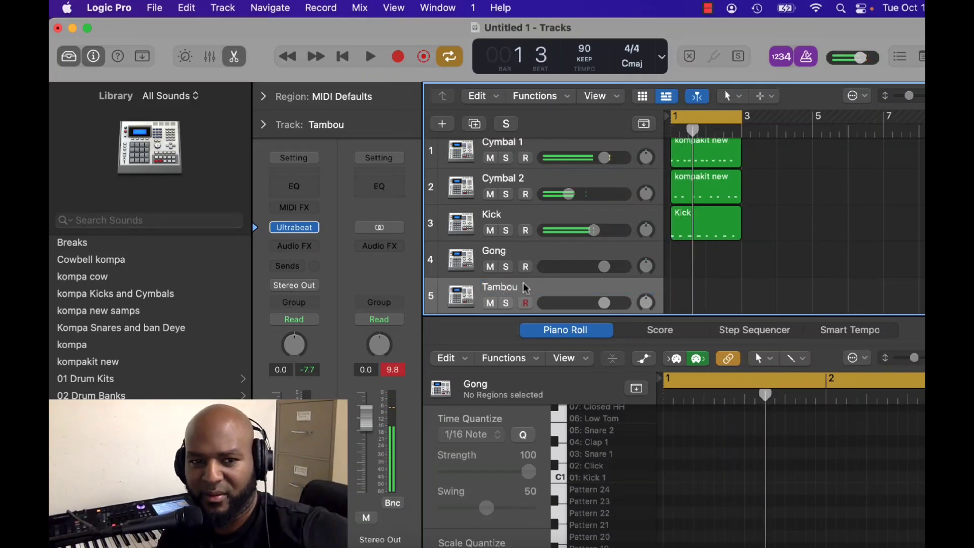
Open Ultrabeat on the Tambou track and initialize its Snare 1 voice as a Sample voice.
mouse_move(298, 230)
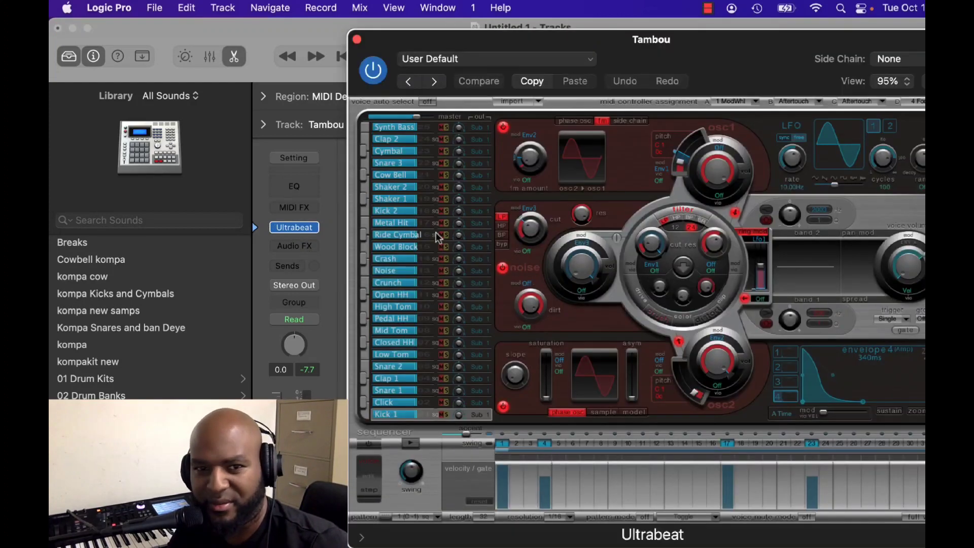
click(390, 389)
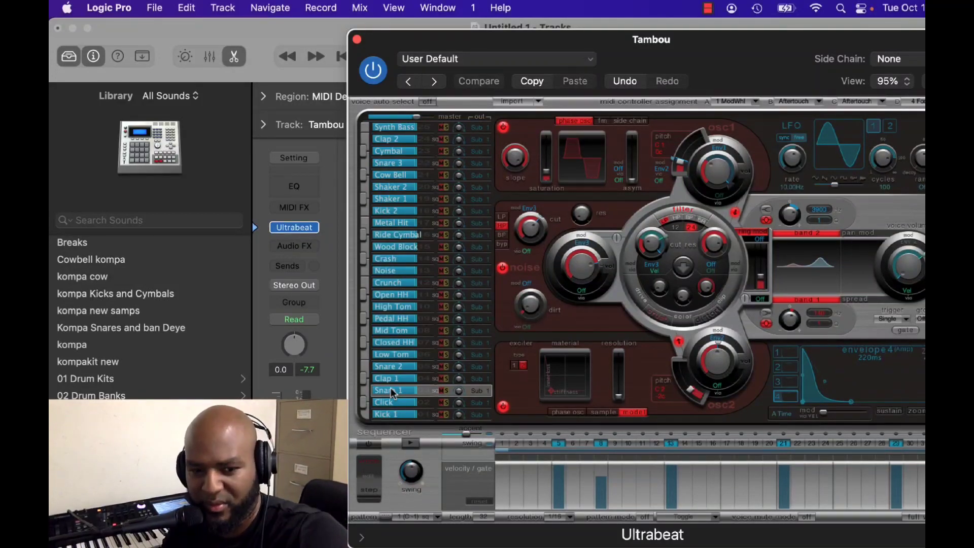
right_click(391, 391)
mouse_move(401, 459)
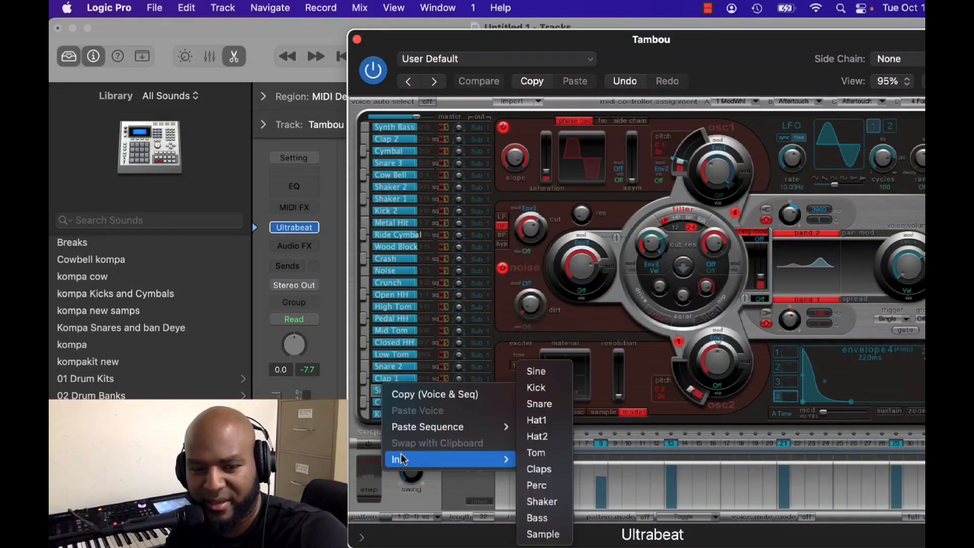
click(543, 534)
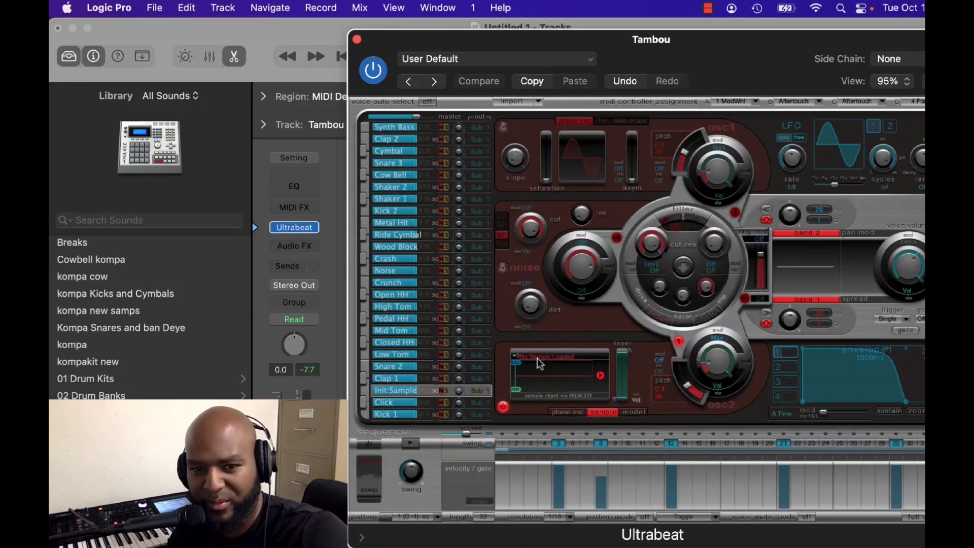
Load Rolands Congas Low 1.WAV from the Best Kompa Samples' Roland Percussion folder into the initialized voice and close Ultrabeat.
click(542, 358)
click(539, 386)
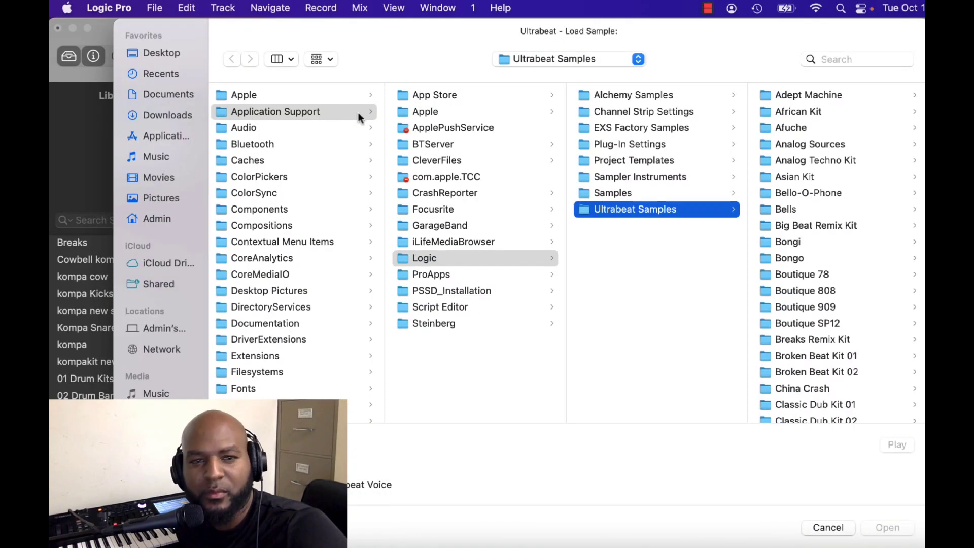
click(155, 51)
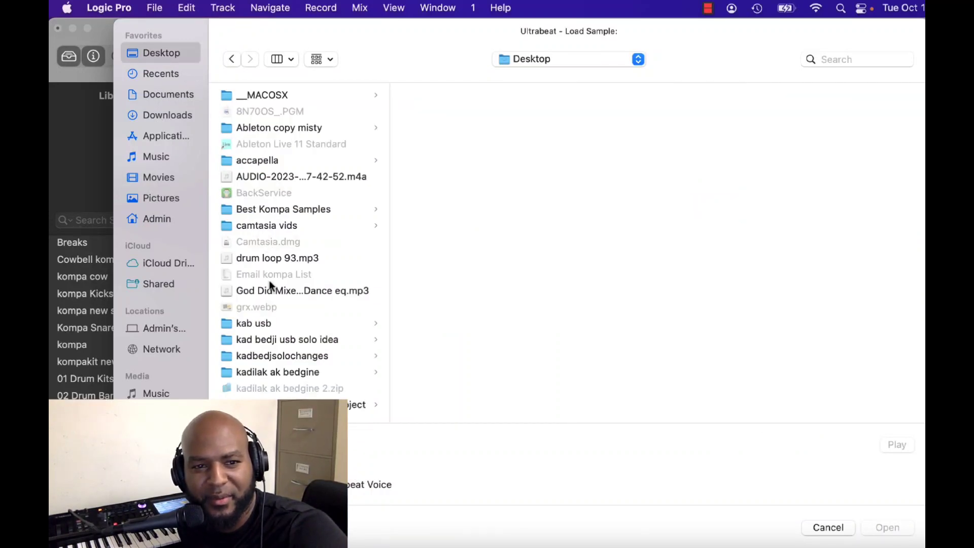
click(260, 211)
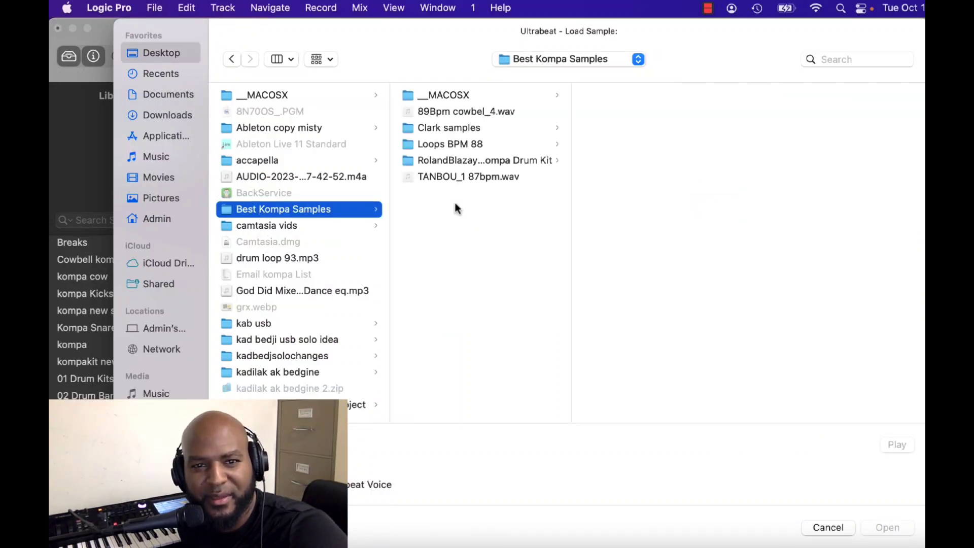
click(450, 160)
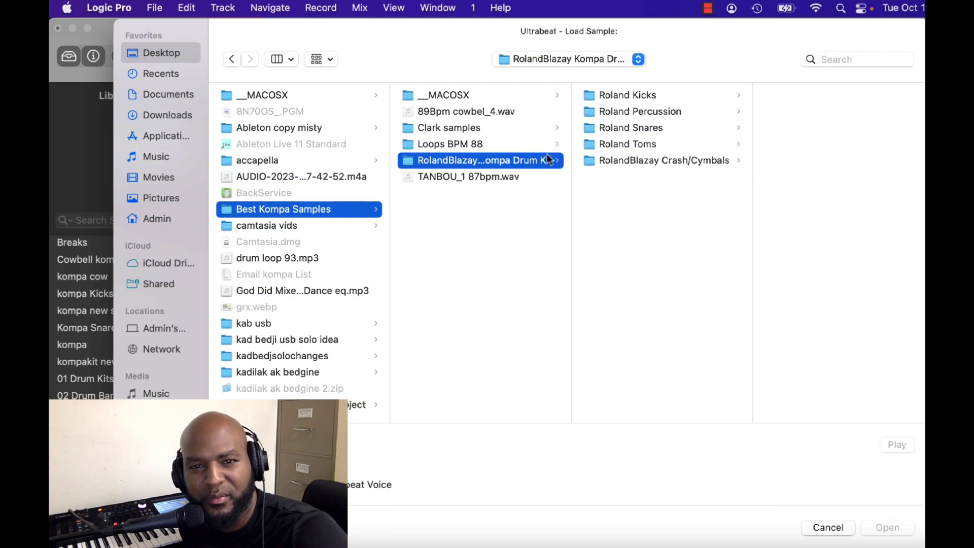
click(625, 112)
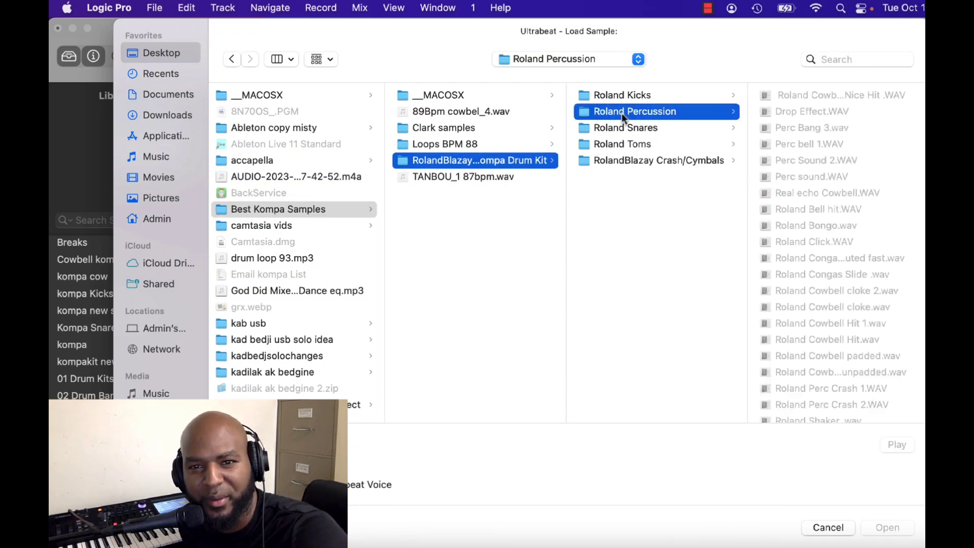
scroll(836, 258, down, 10)
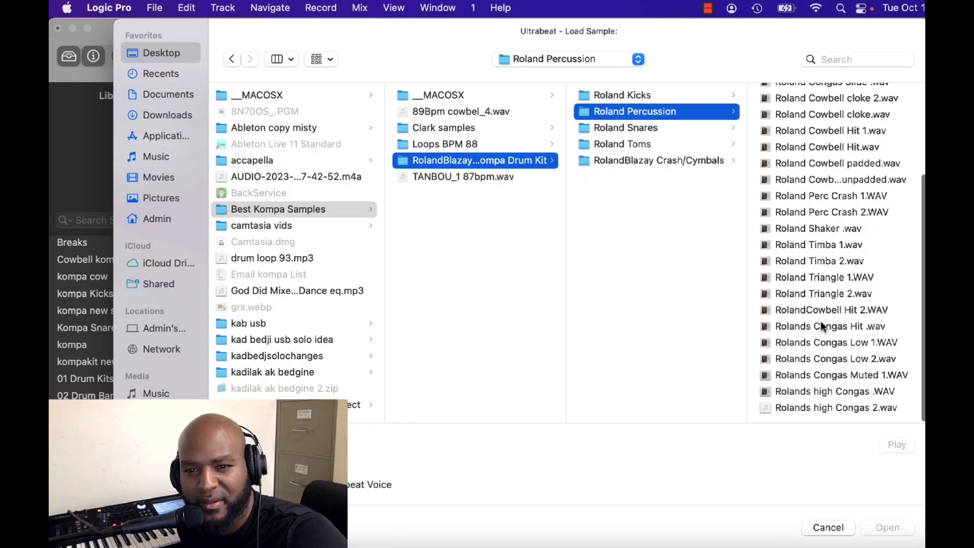
click(827, 343)
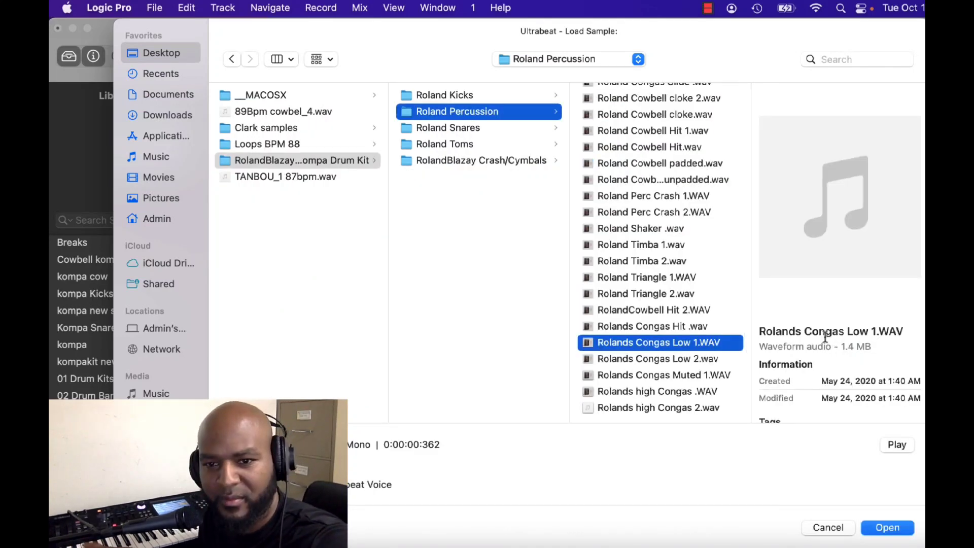
click(865, 529)
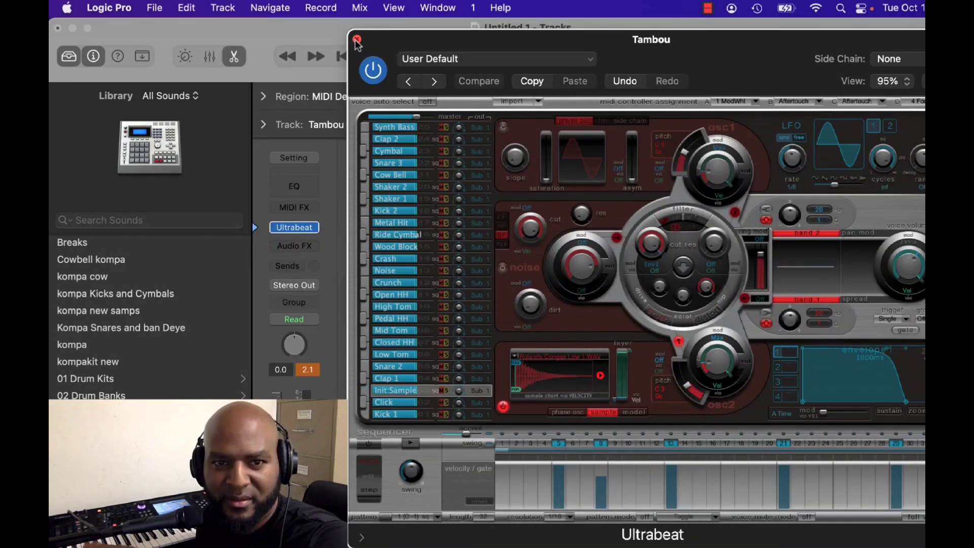
key(super+w)
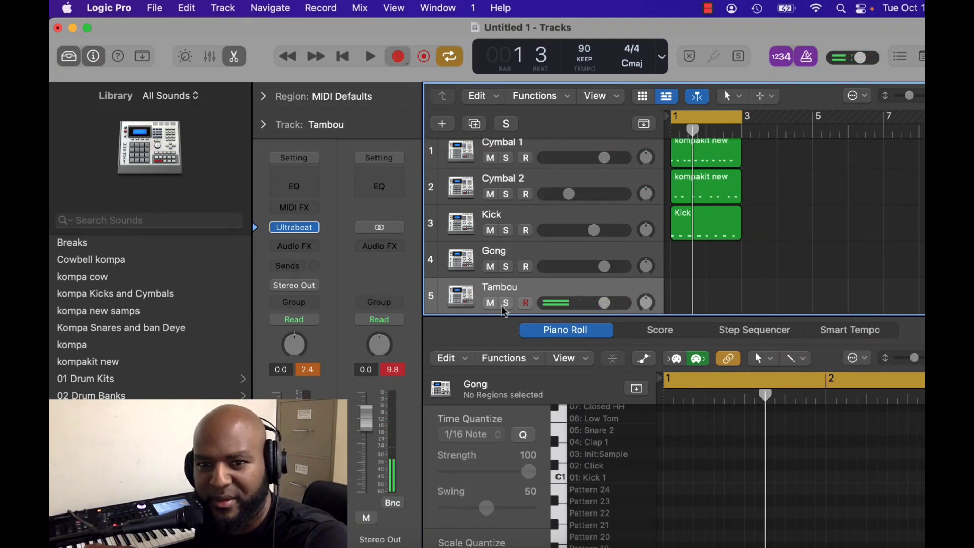
Record a conga pattern on the Tambou track over the two-bar loop and play it back.
click(398, 57)
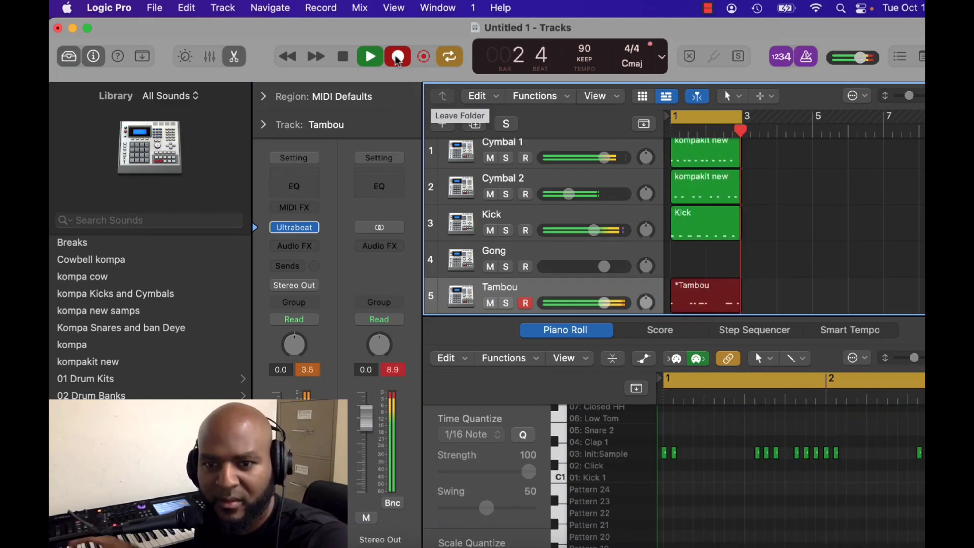
key(space)
key(space)
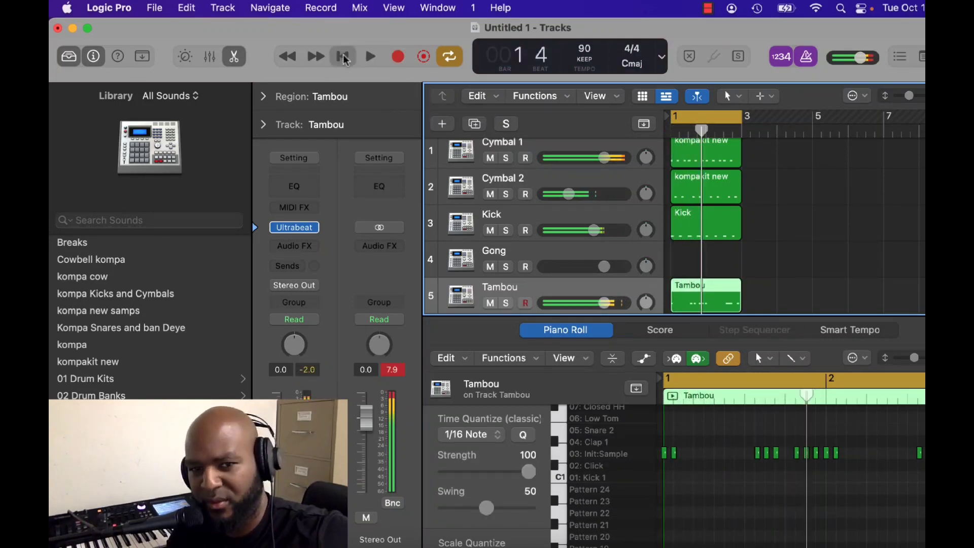
click(344, 57)
Quantize all recorded Tambou notes to 1/16 notes.
right_click(727, 453)
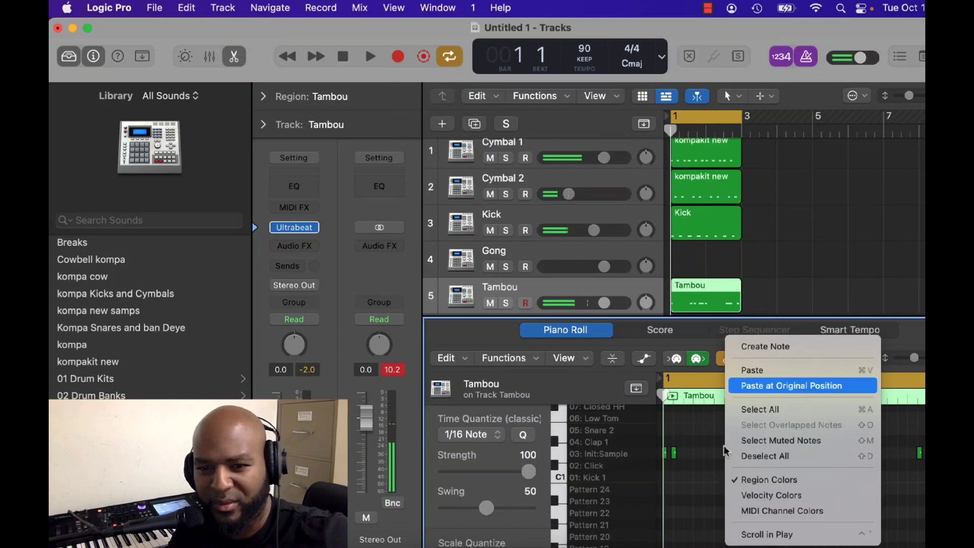
click(754, 409)
click(504, 358)
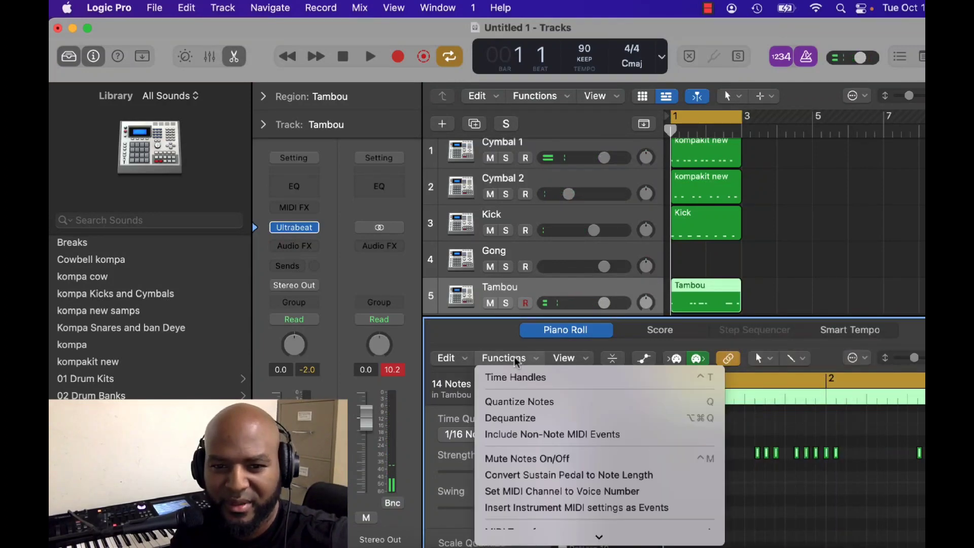
click(522, 402)
Play the loop and lower the Tambou track's volume to -6.8 dB.
key(space)
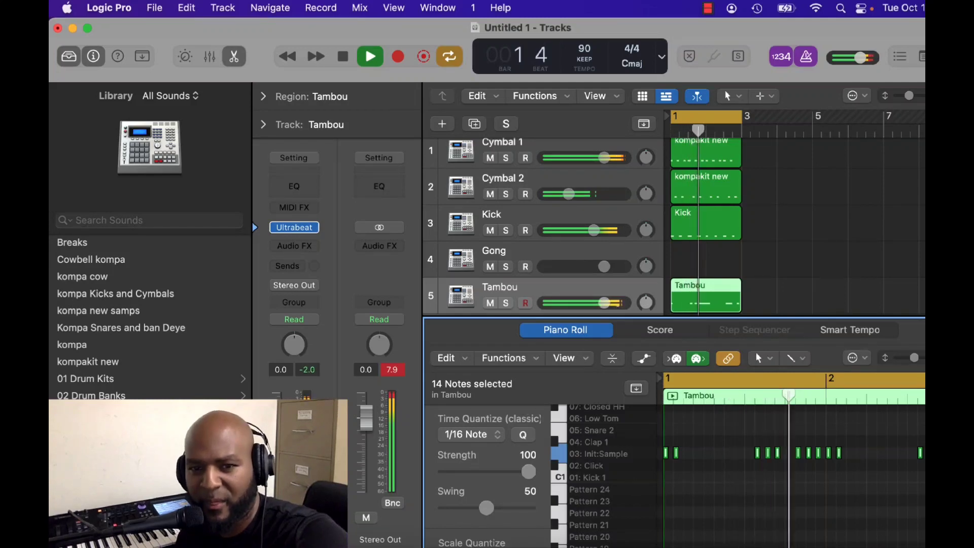
drag(604, 303, 582, 303)
key(space)
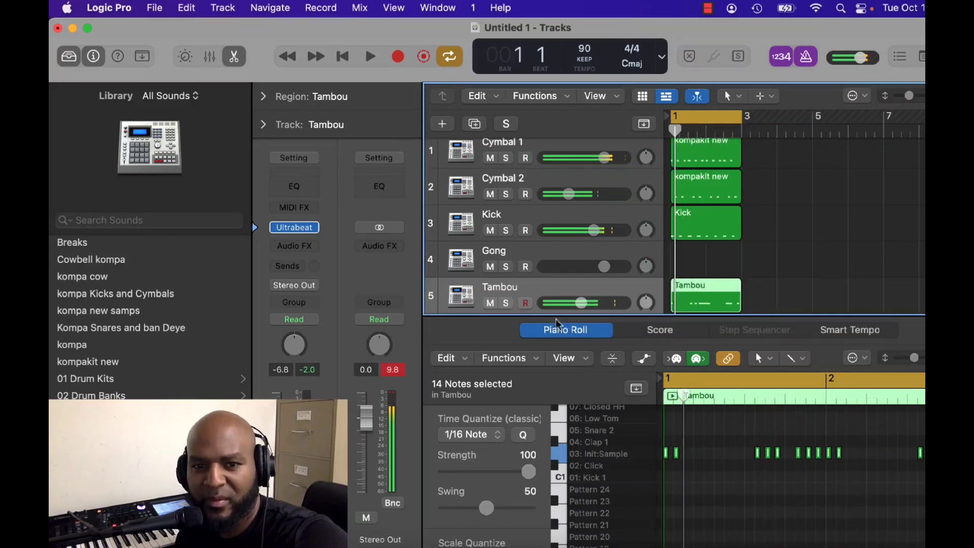
Open Ultrabeat on the Gong track and rename the Snare 1 voice as tombou.
click(558, 251)
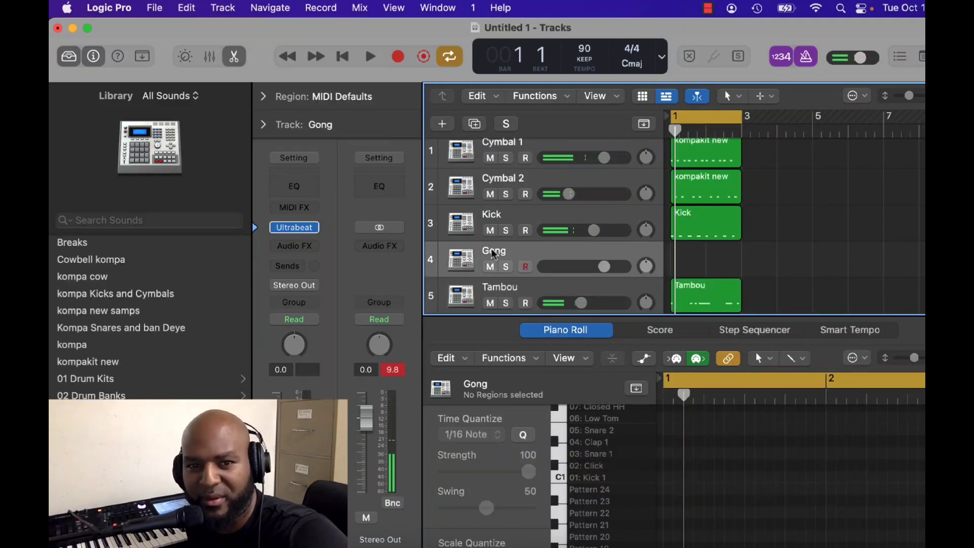
mouse_move(303, 230)
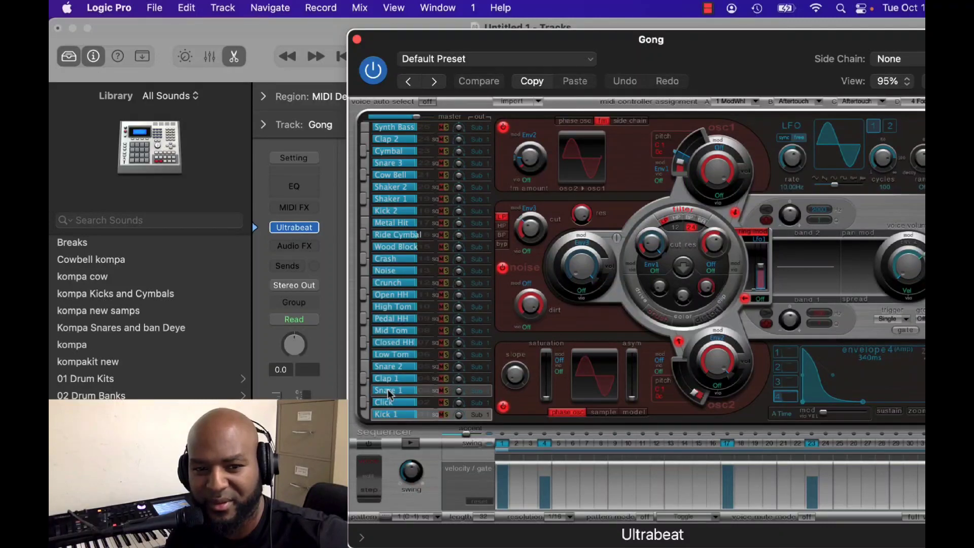
right_click(388, 395)
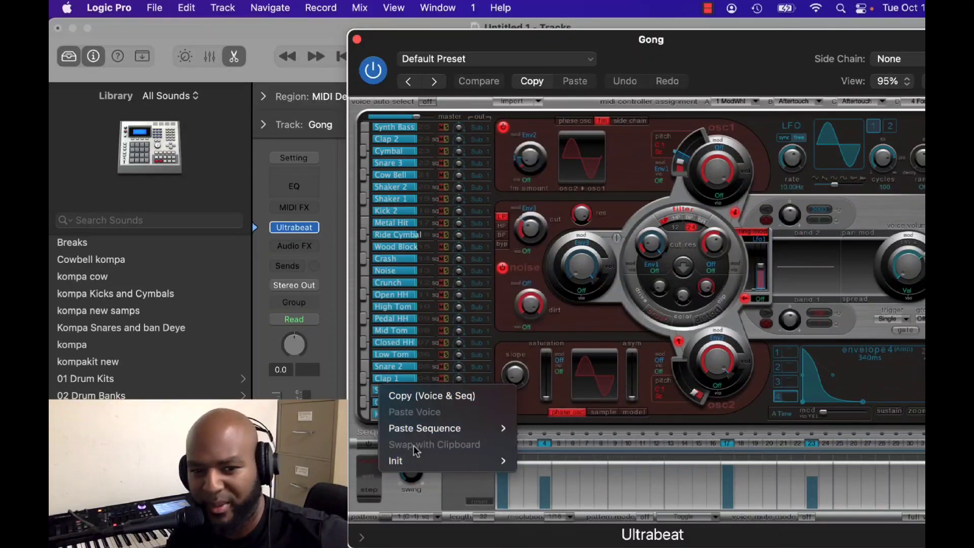
click(390, 354)
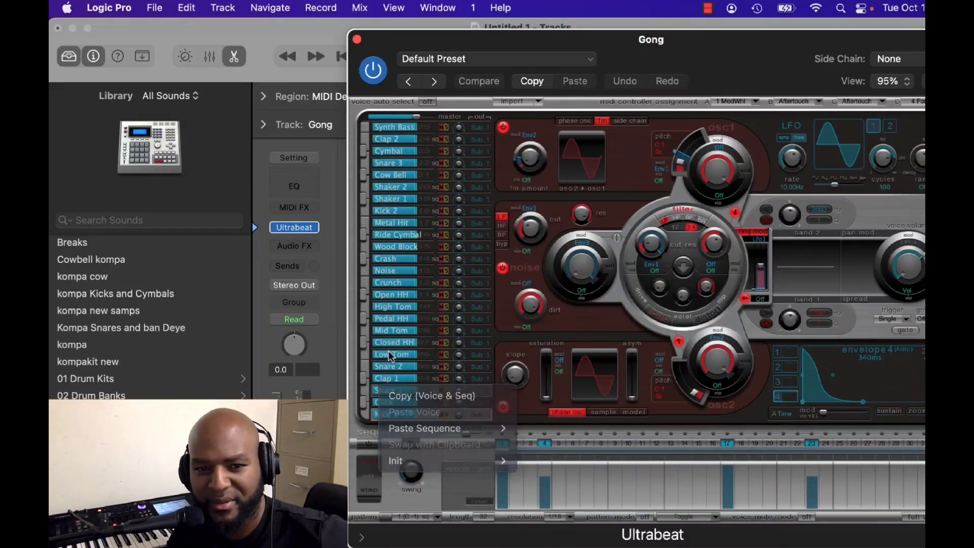
double_click(387, 394)
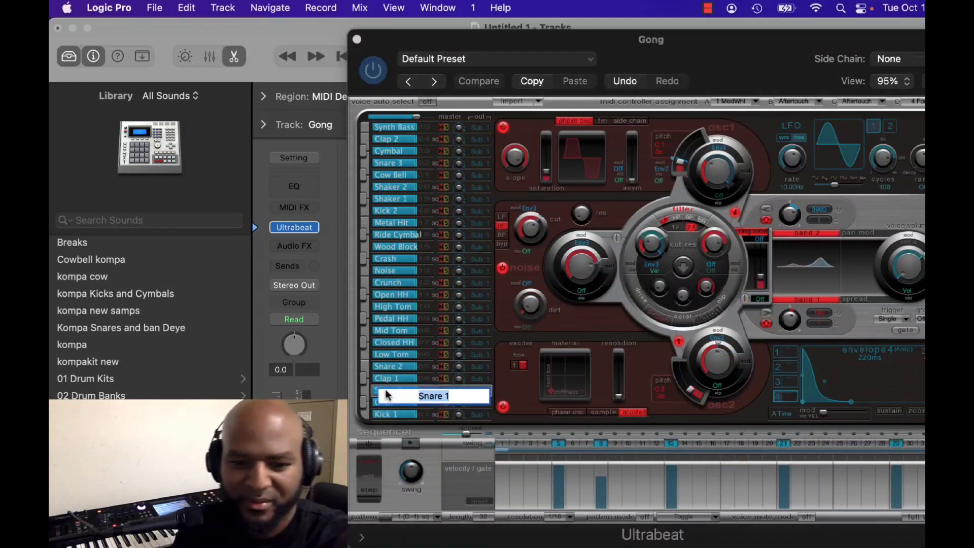
text(tambou)
key(Return)
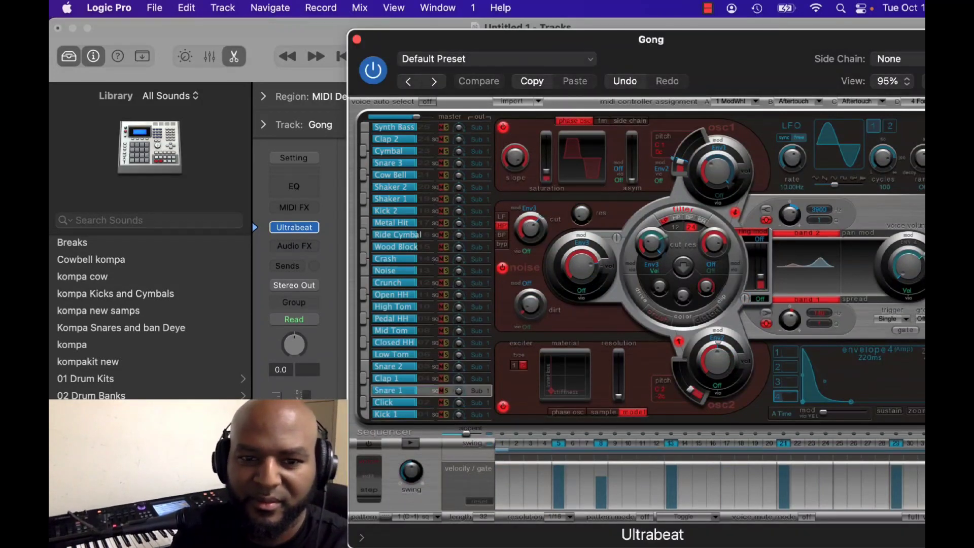
Rename the Clap 1 voice in the Gong track's Ultrabeat as gong.
click(385, 379)
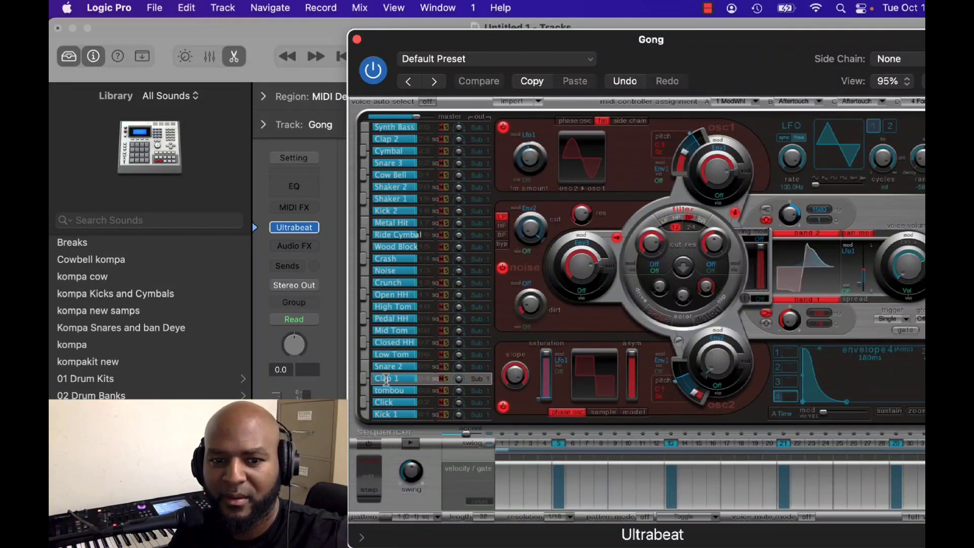
double_click(385, 378)
text(gon)
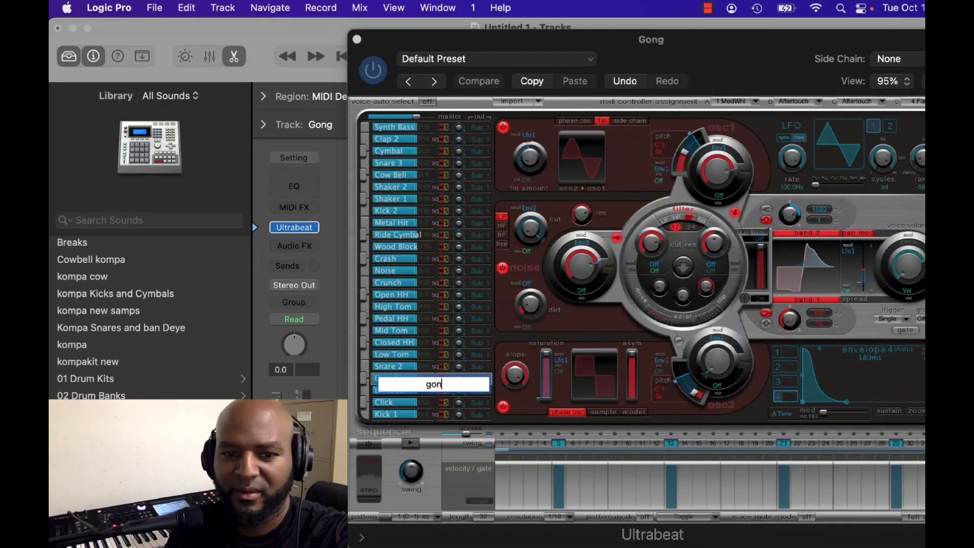
text(g)
key(Return)
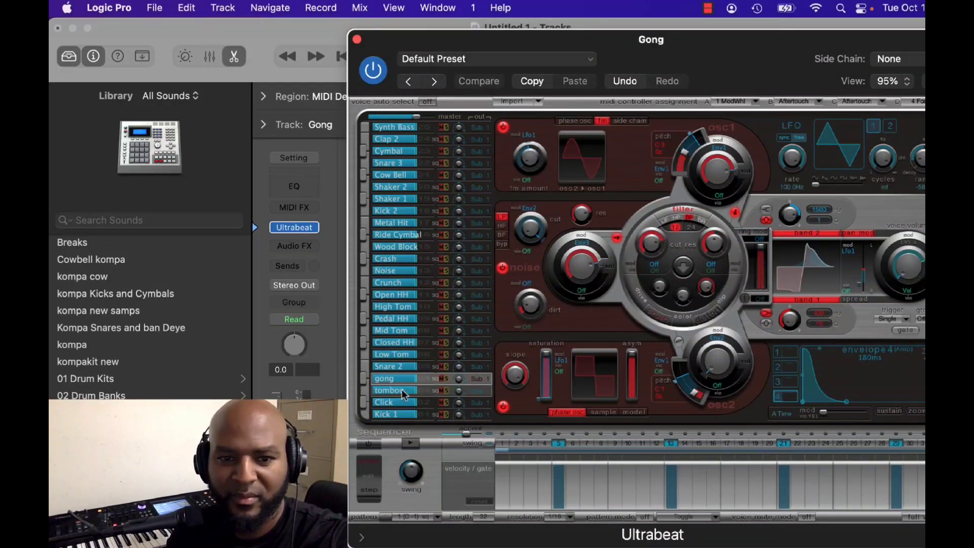
Initialize the gong voice as Sample and name it gong again.
right_click(400, 379)
mouse_move(454, 451)
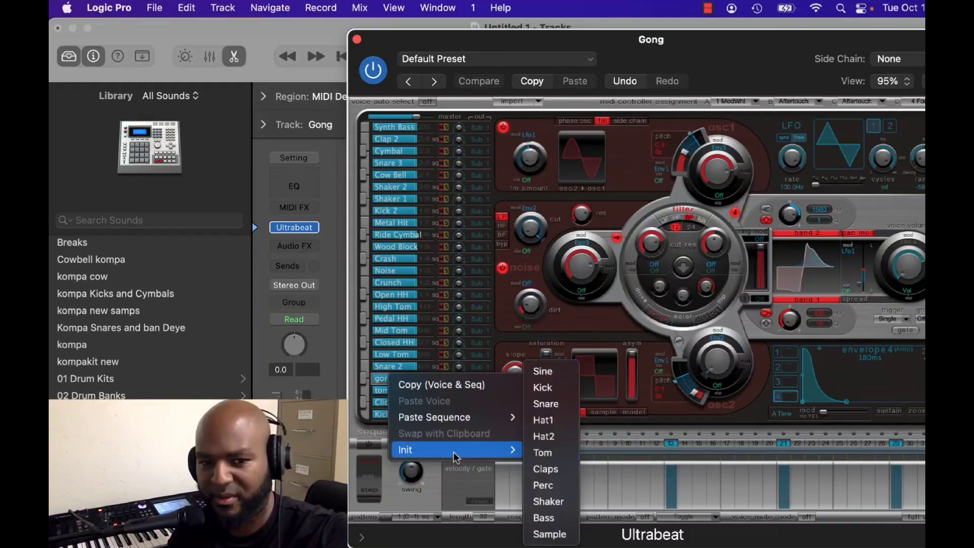
click(549, 535)
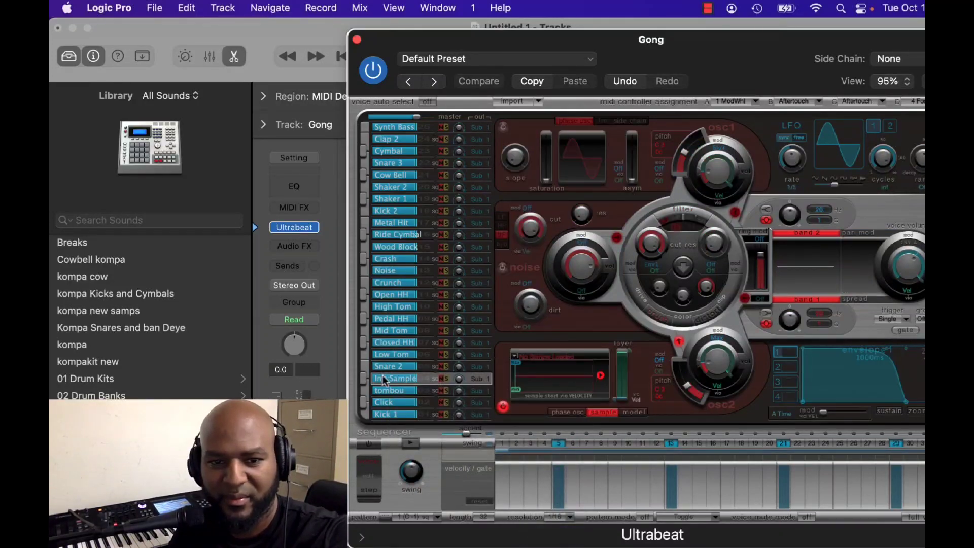
double_click(387, 379)
text(gong)
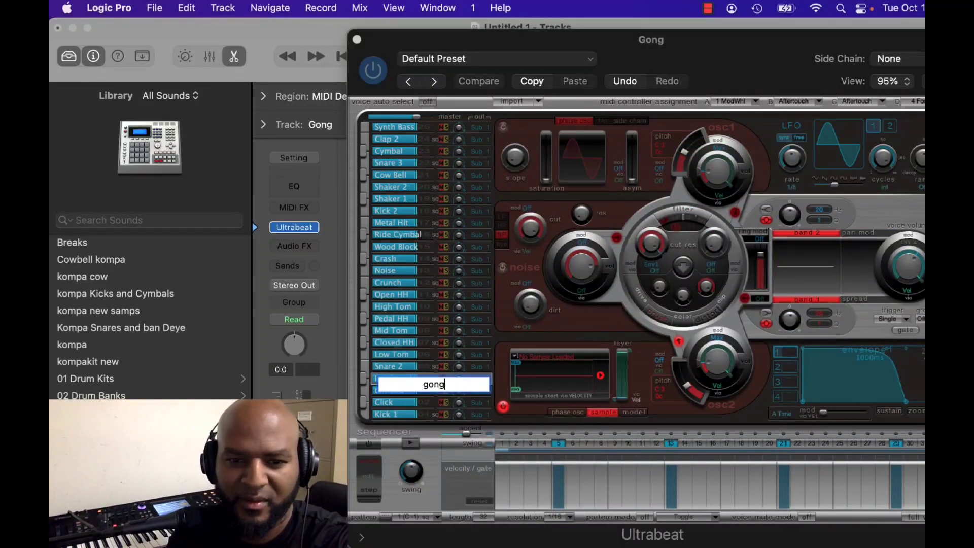
key(Return)
Open the sample loader for the gong voice and browse to the Roland Percussion folder inside Best Kompa Samples on the Desktop.
click(548, 361)
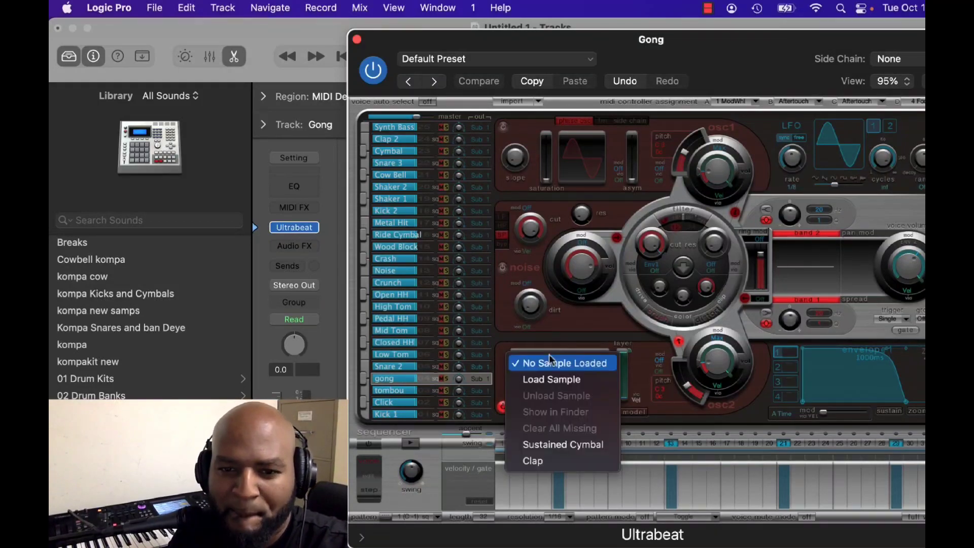
click(560, 387)
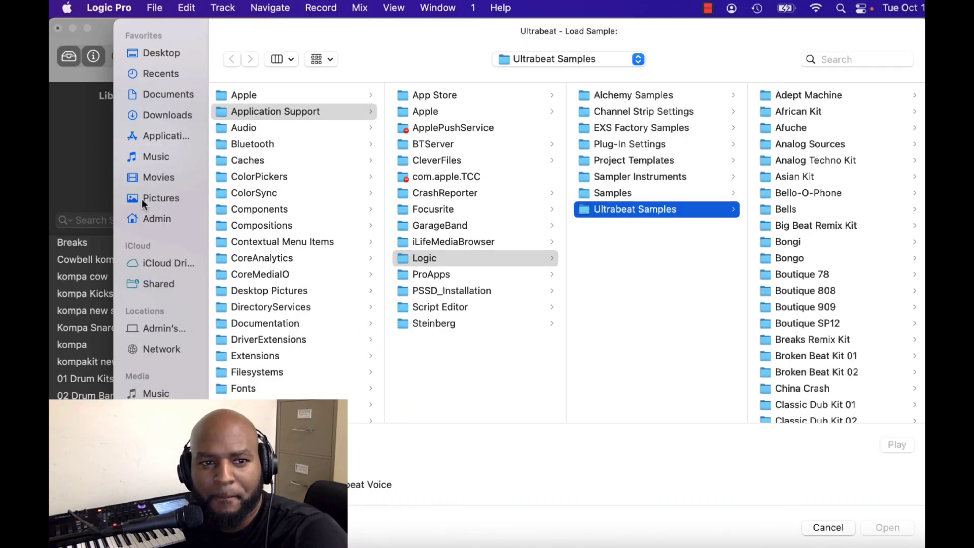
click(166, 53)
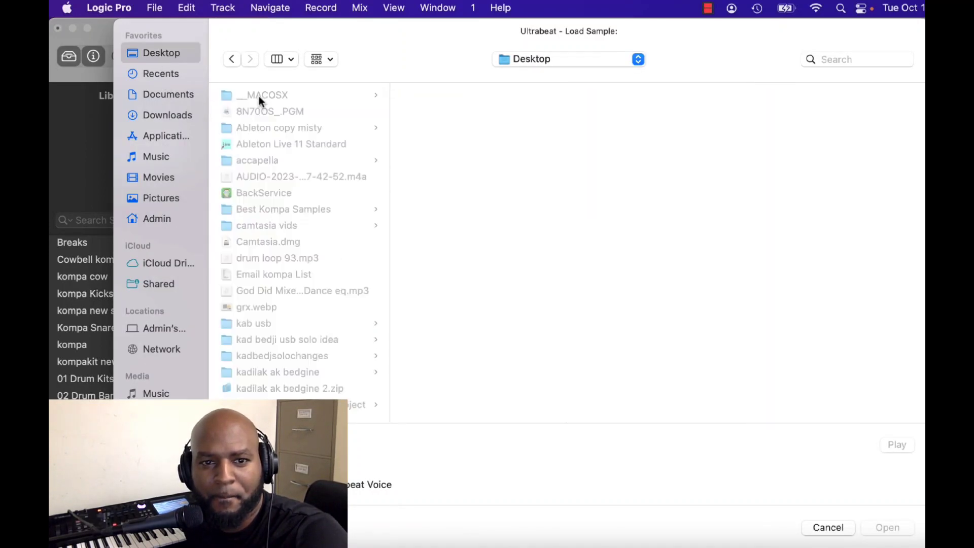
click(273, 207)
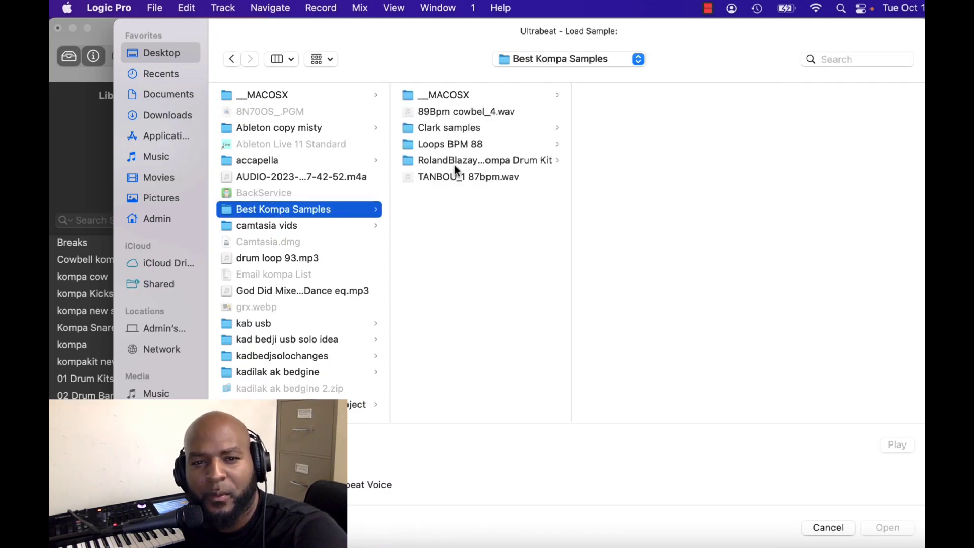
click(456, 162)
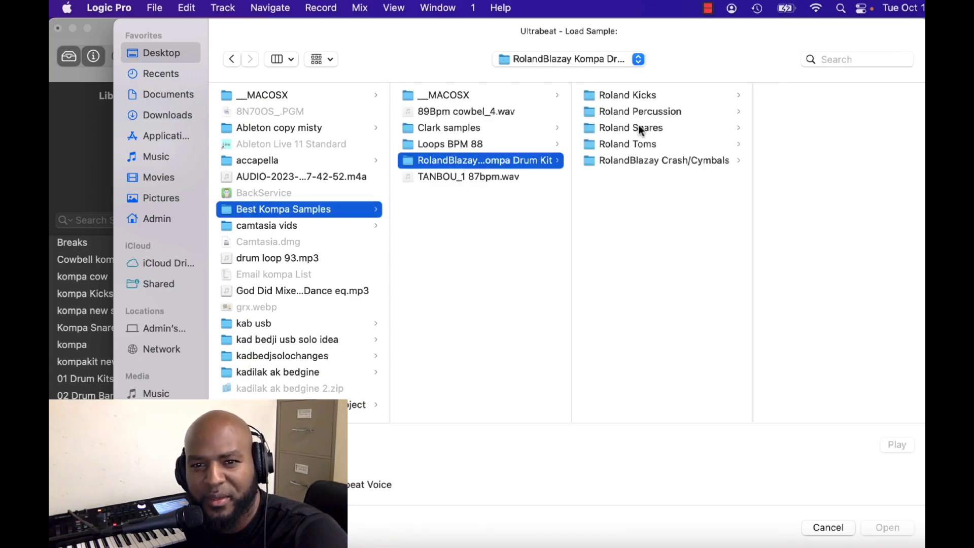
click(636, 112)
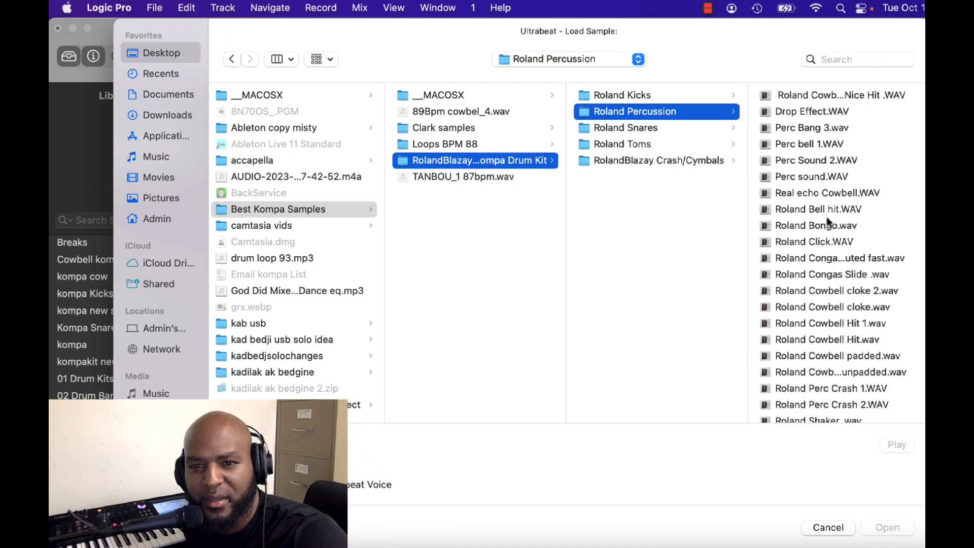
Audition the Roland Cowbell samples, comparing the cloke, Hit, padded and unpadded variants for the gong sound.
click(835, 292)
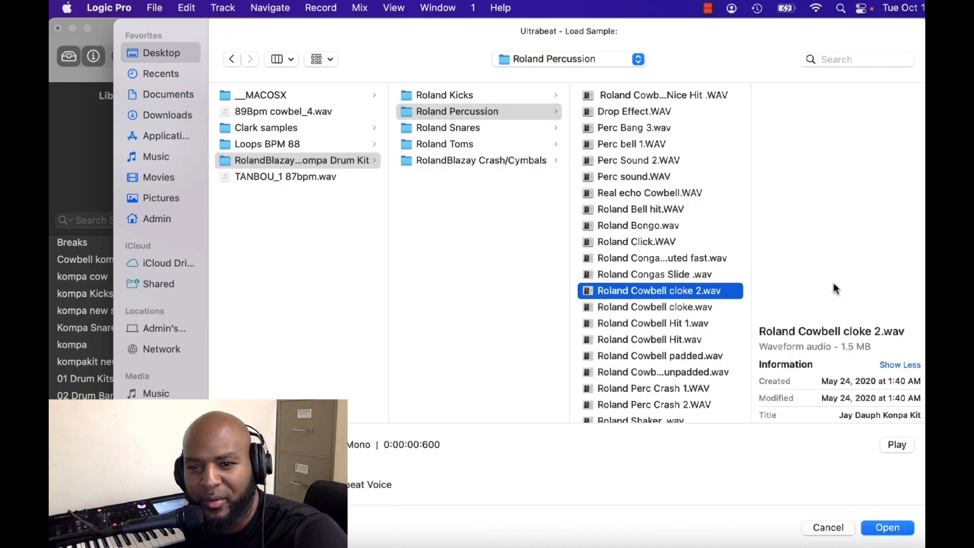
click(707, 306)
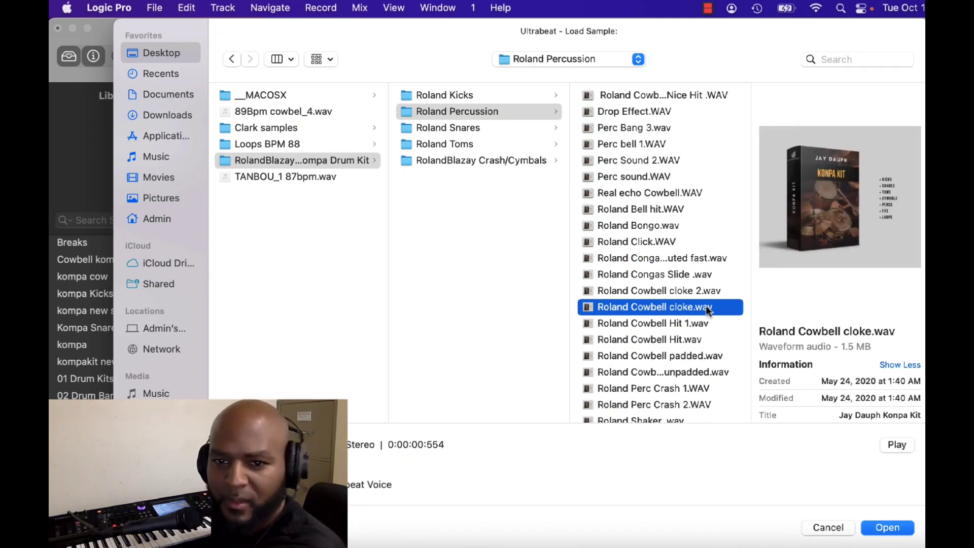
click(689, 291)
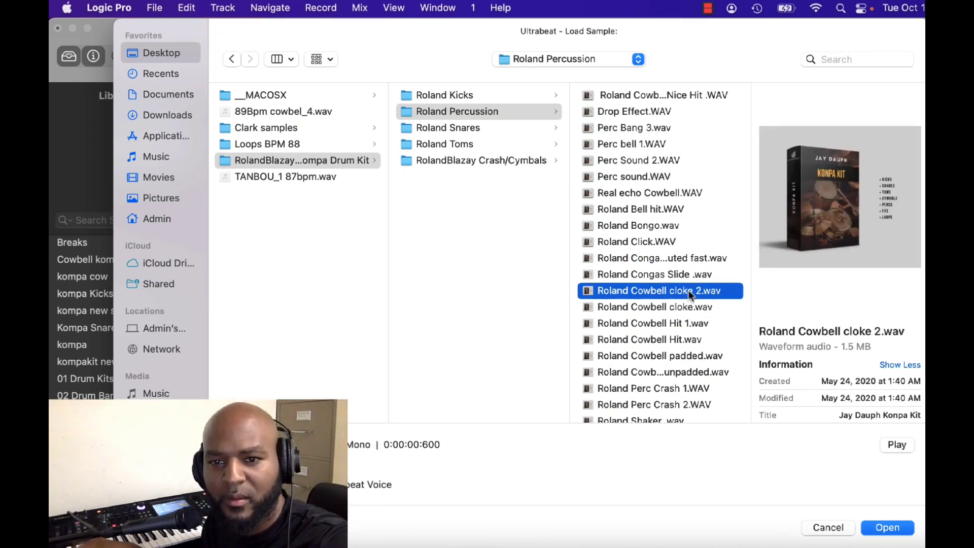
click(686, 325)
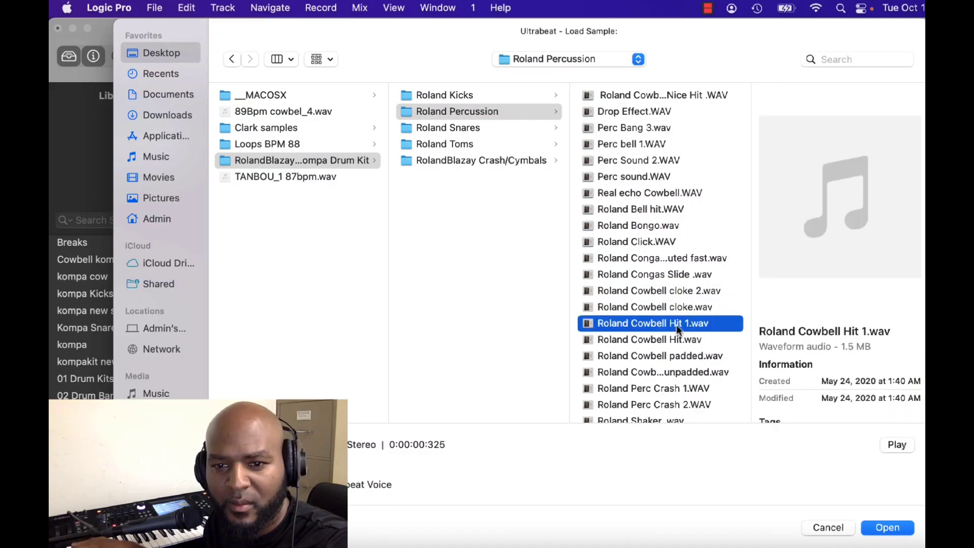
click(667, 335)
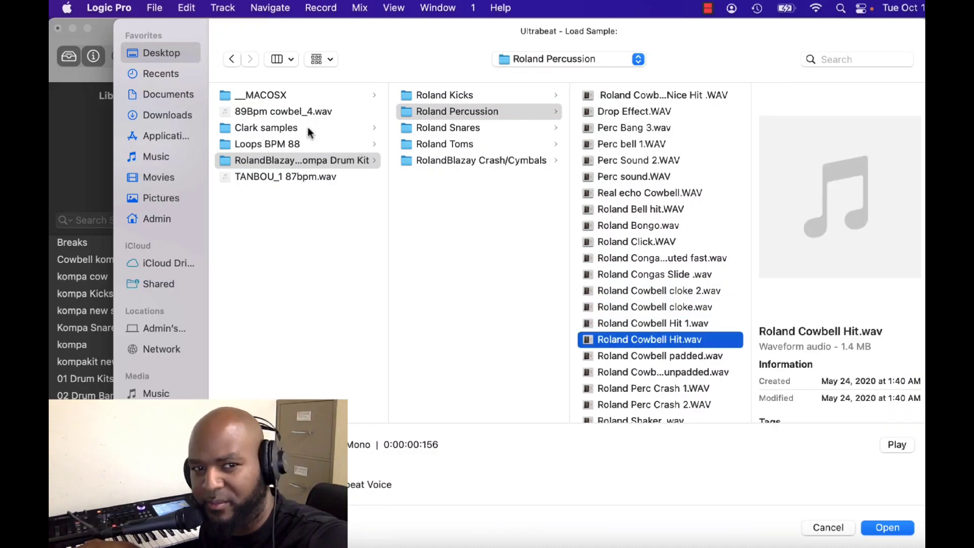
click(617, 357)
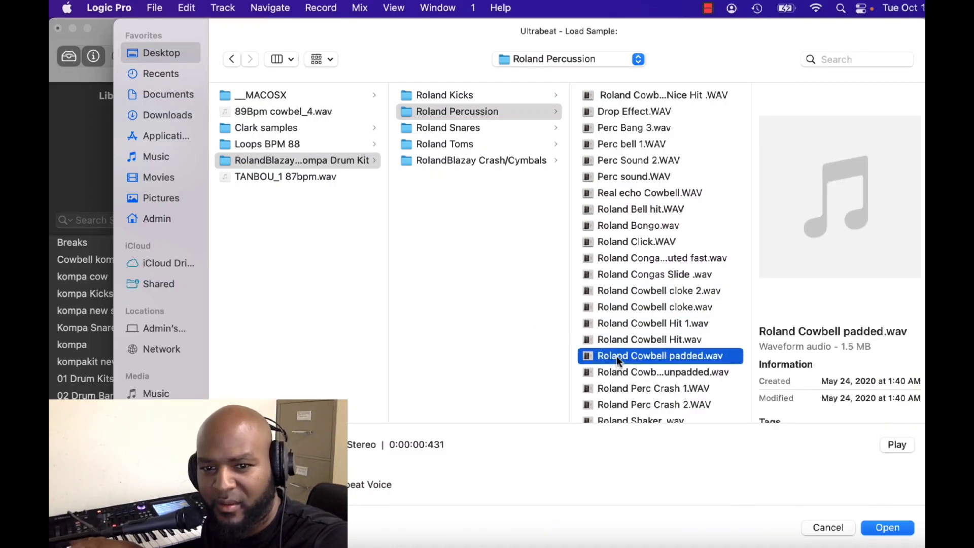
click(660, 371)
click(670, 359)
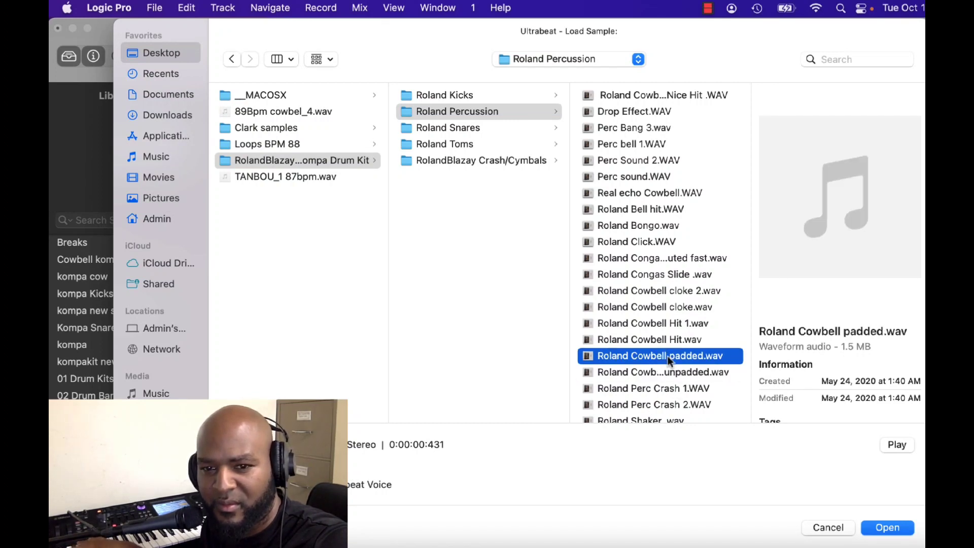
click(659, 343)
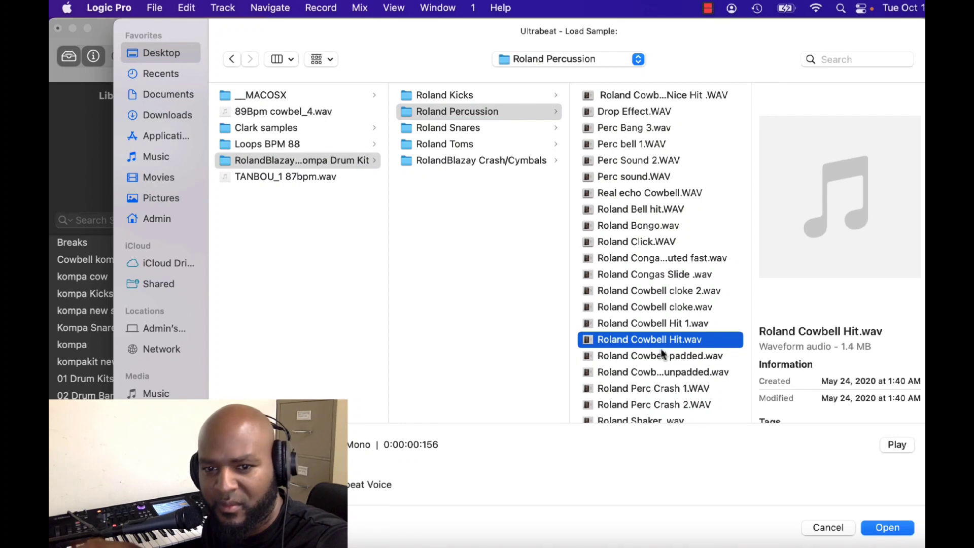
Load Roland Cowbell padded.wav into the gong voice and close Ultrabeat.
click(664, 357)
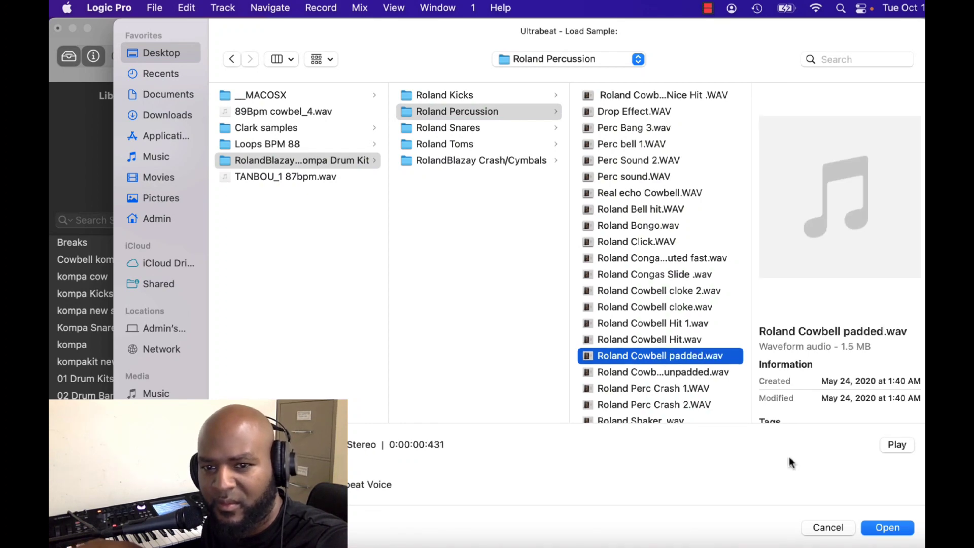
click(888, 527)
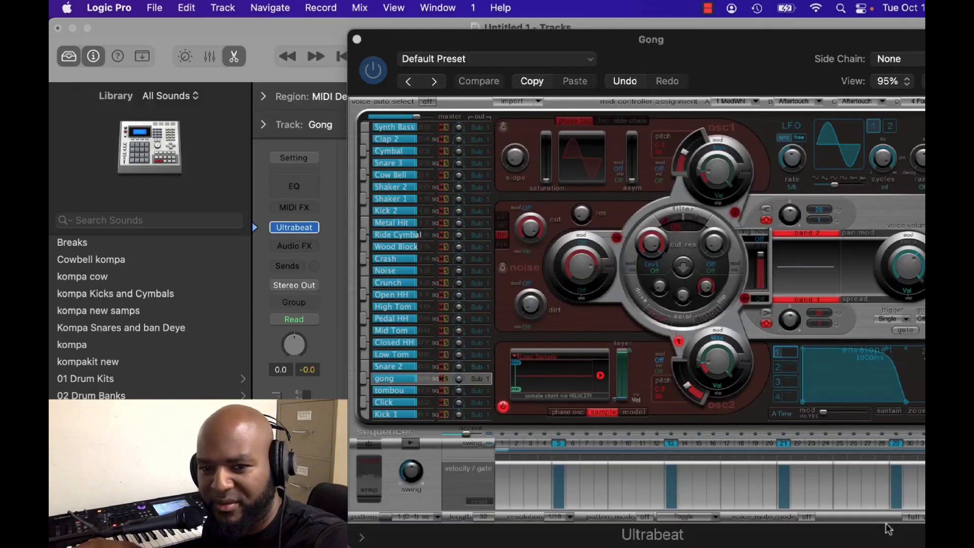
click(358, 40)
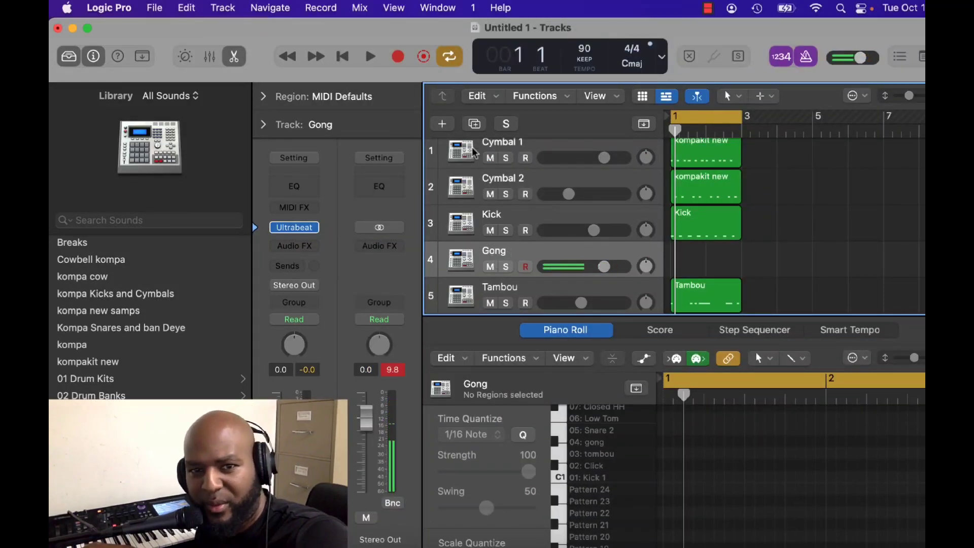
Add a new track with the Gong track's duplicate settings and name it Floo.
key(super+d)
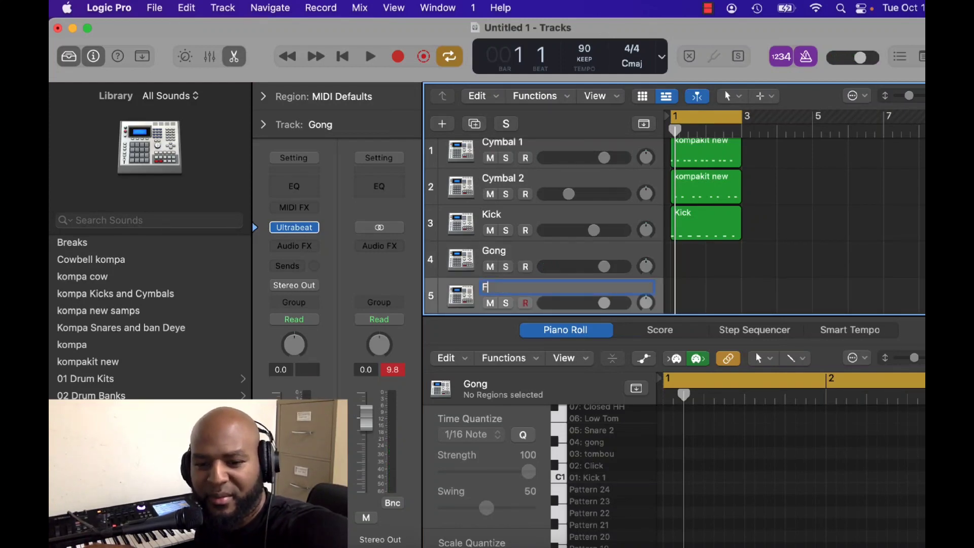
key(Return)
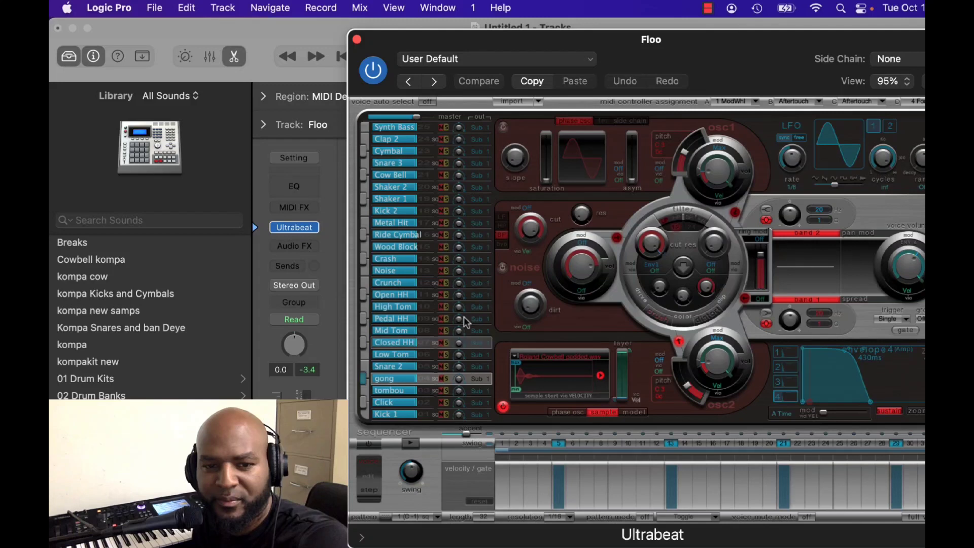
Initialize the Snare 2 voice in the Floo track's Ultrabeat as Sample and rename it floo.
click(385, 368)
right_click(384, 368)
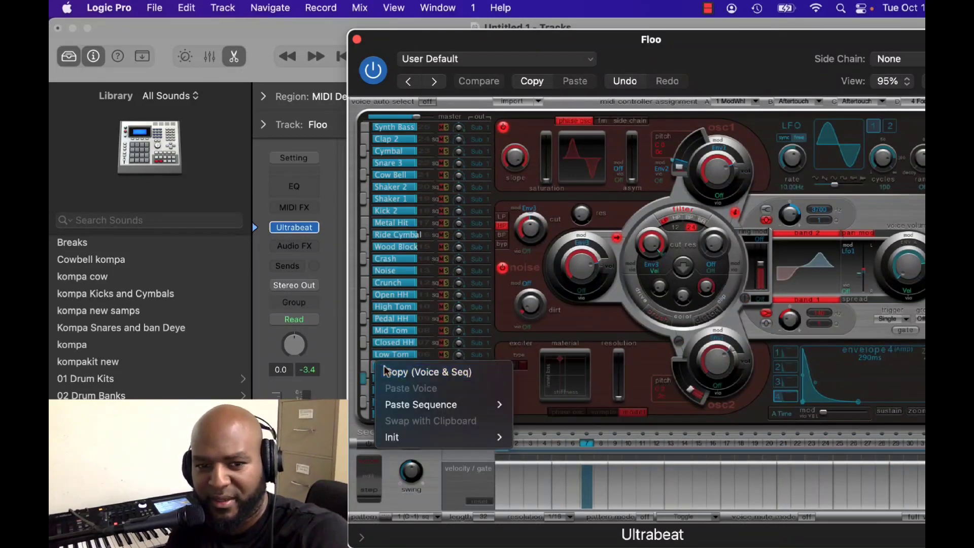
mouse_move(420, 439)
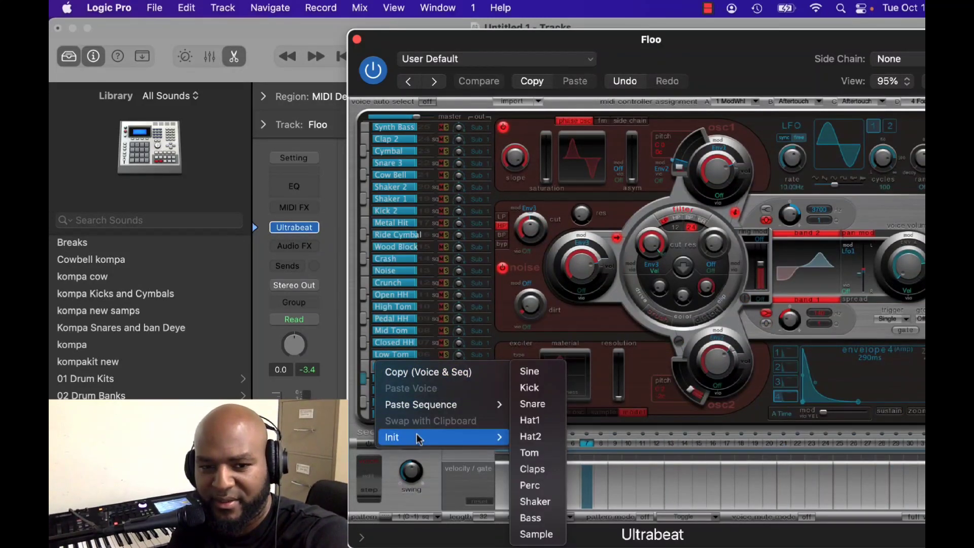
click(544, 531)
double_click(385, 364)
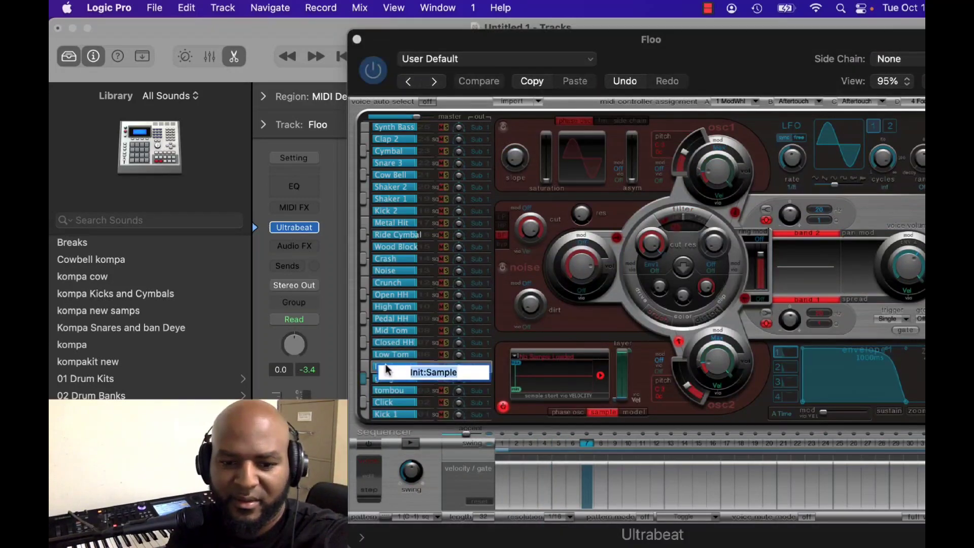
text(floo)
key(Return)
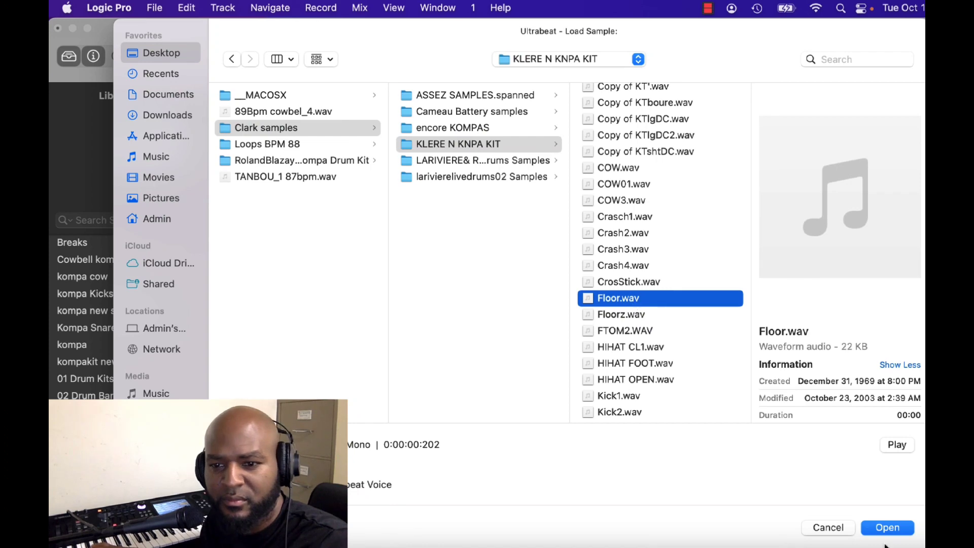
Load Floor.wav from the KLERE N KNPA KIT folder into the floor voice and close Ultrabeat.
click(880, 529)
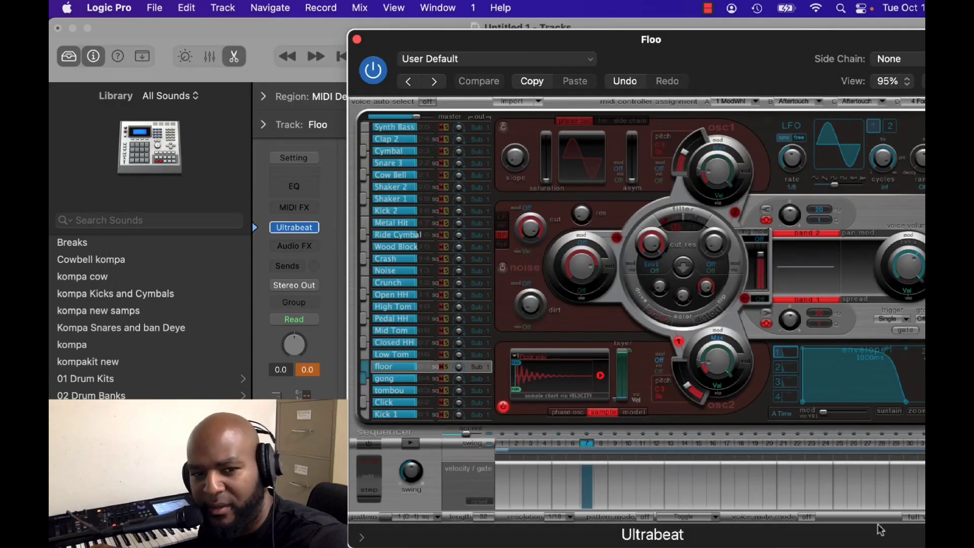
click(357, 39)
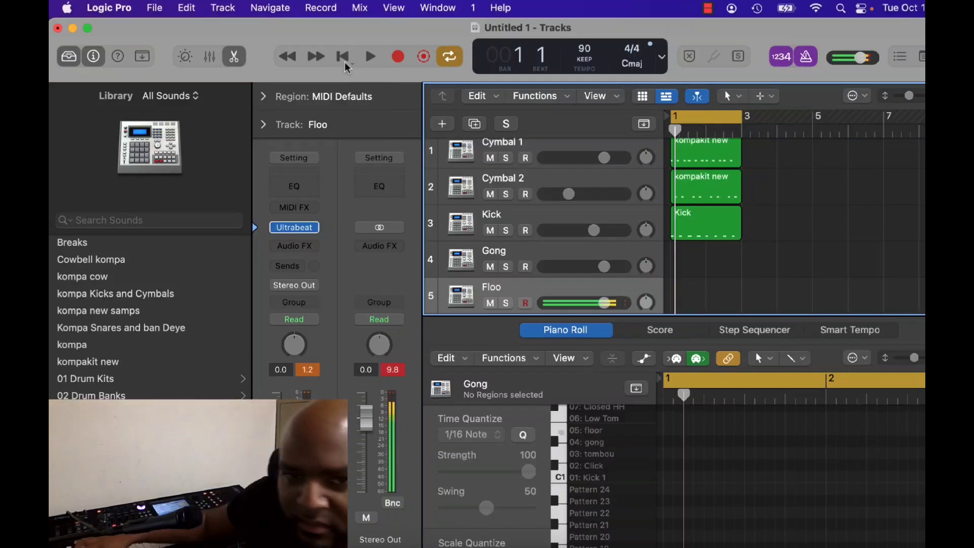
Record a floor tom pattern on the Floo track and quantize all its notes to 1/16.
click(395, 54)
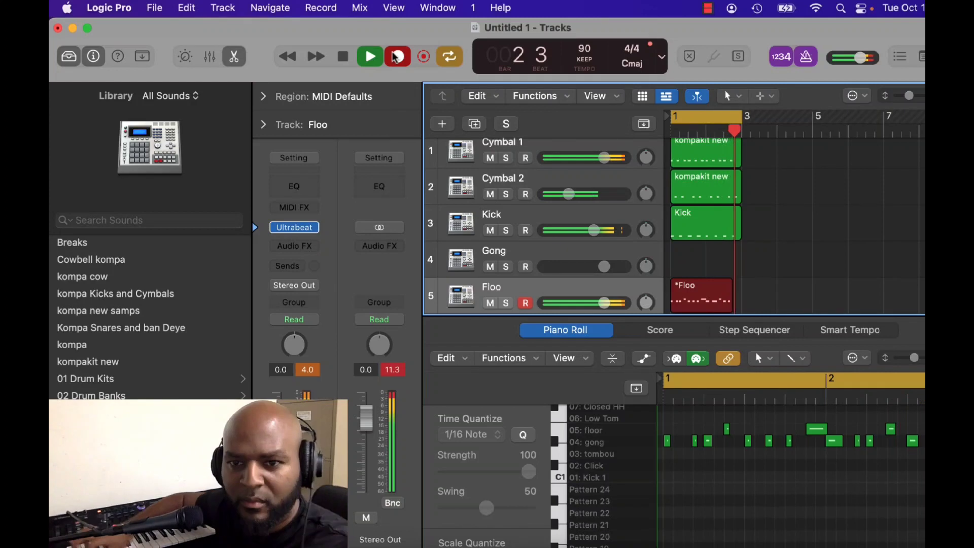
key(space)
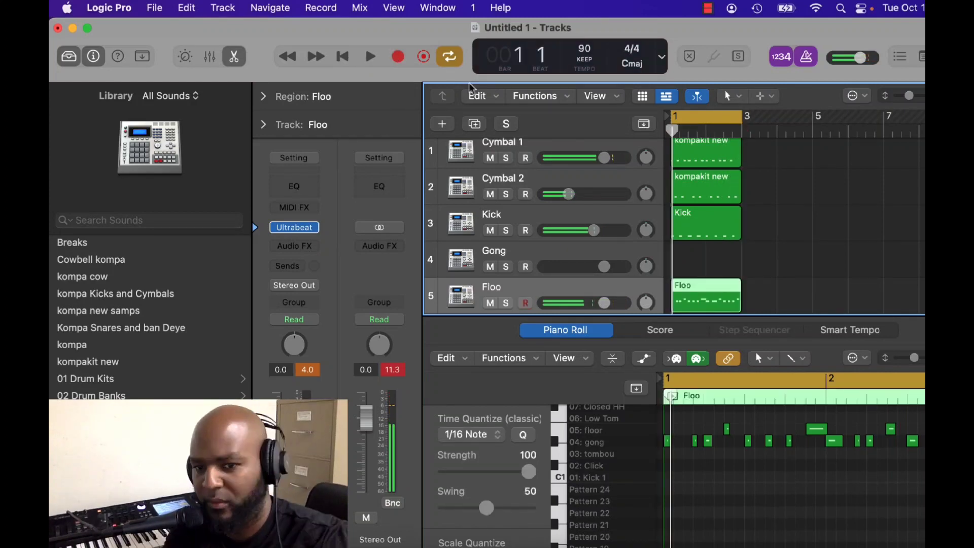
right_click(784, 486)
click(817, 407)
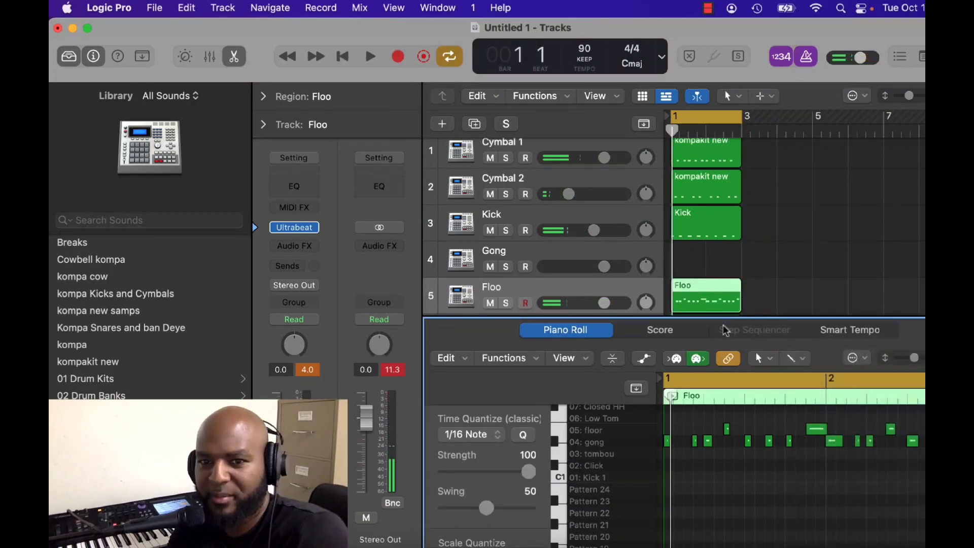
click(509, 361)
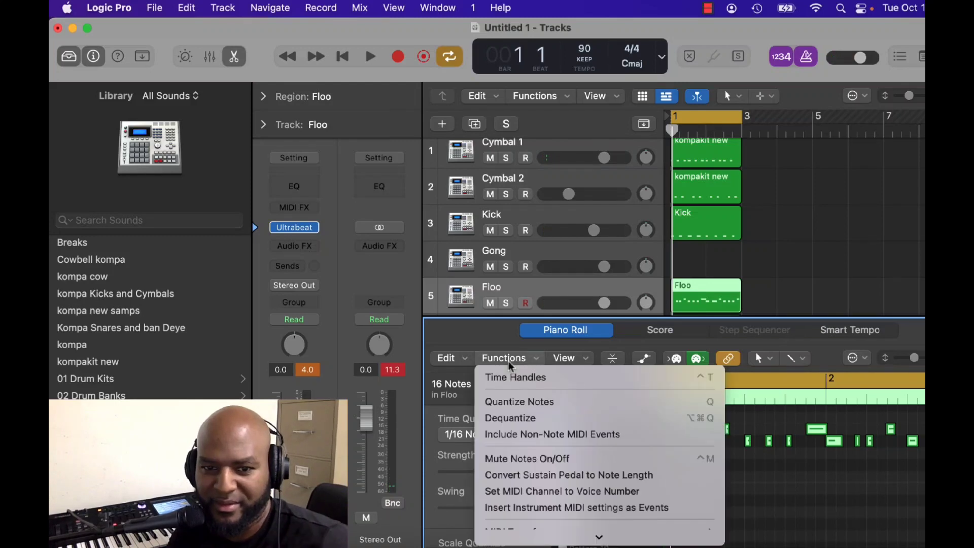
click(519, 407)
key(space)
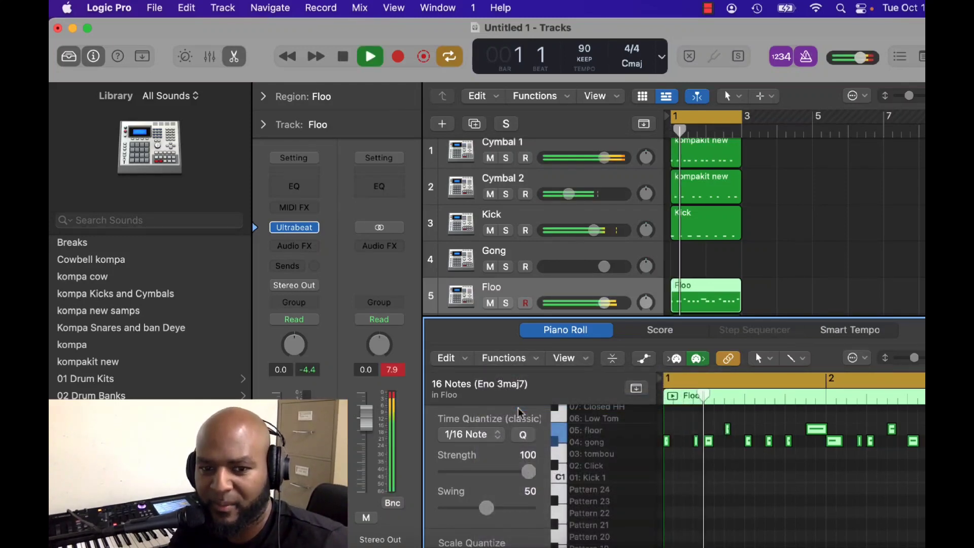
Try a Channel EQ on the Floo track, cutting the high shelf by 19.1 dB at 670 Hz and boosting the 100 Hz band.
click(541, 273)
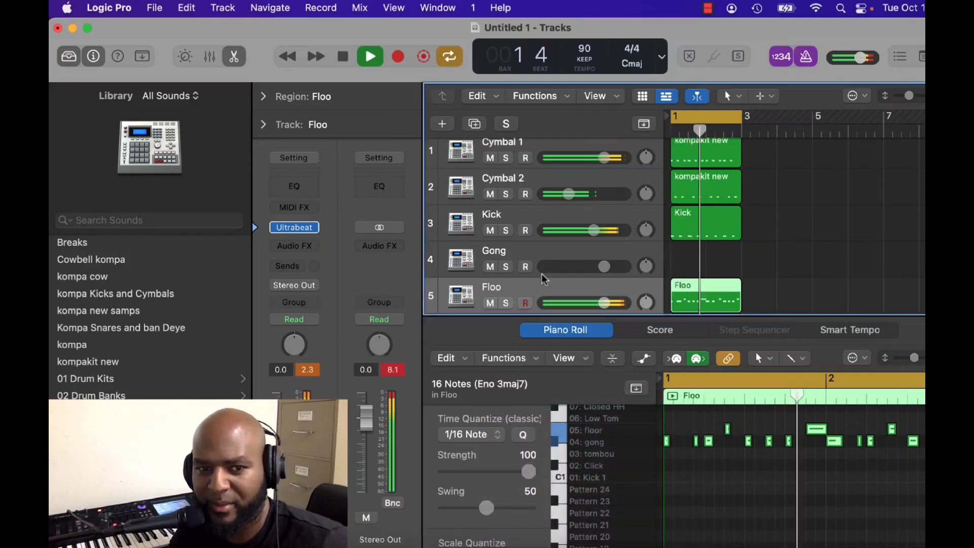
click(306, 196)
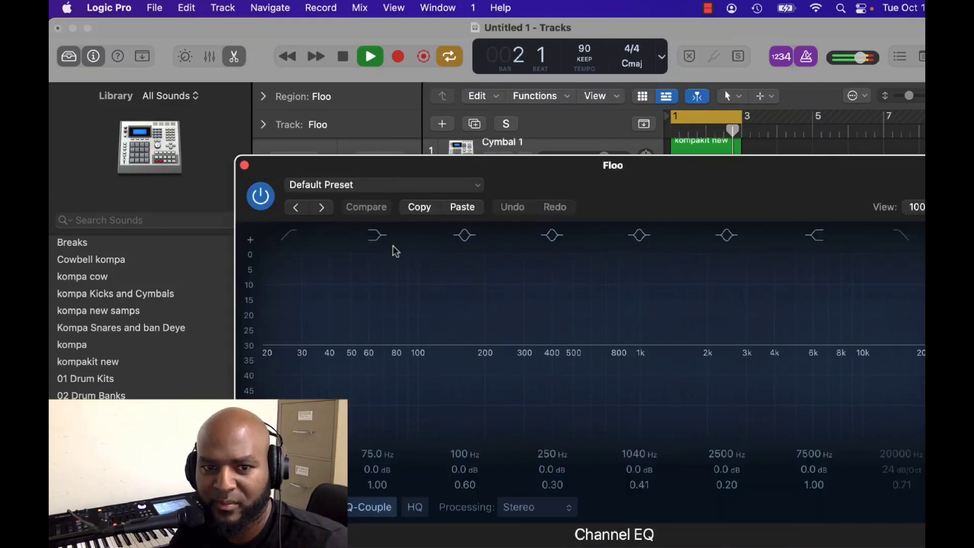
drag(787, 384, 598, 496)
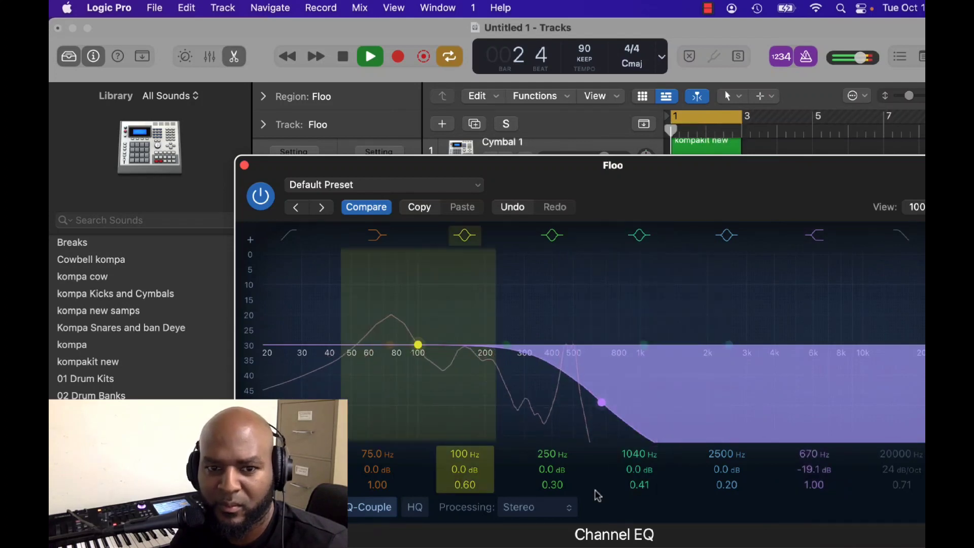
mouse_move(418, 345)
mouse_down()
mouse_move(448, 278)
mouse_move(380, 269)
mouse_move(385, 303)
mouse_up()
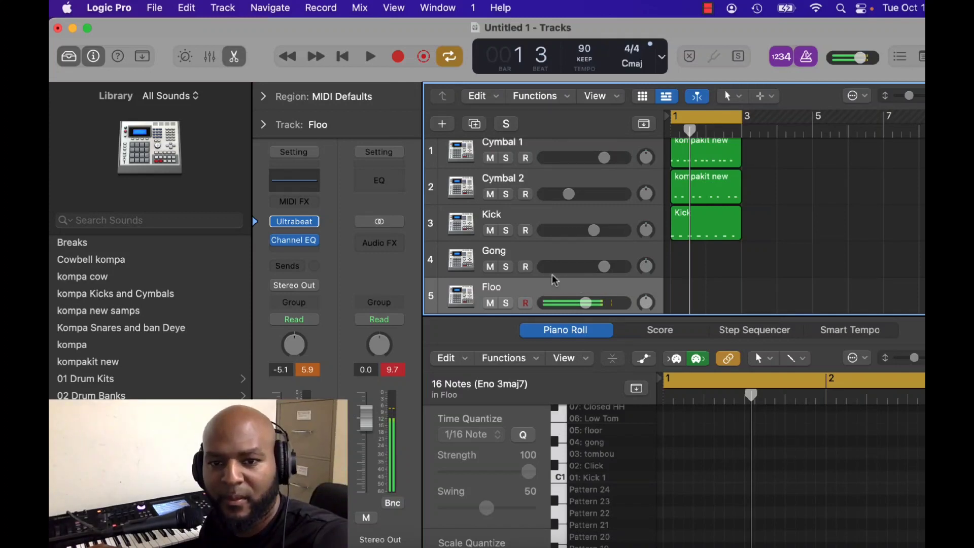
Set the Floo track's volume to -0.8 dB.
click(585, 303)
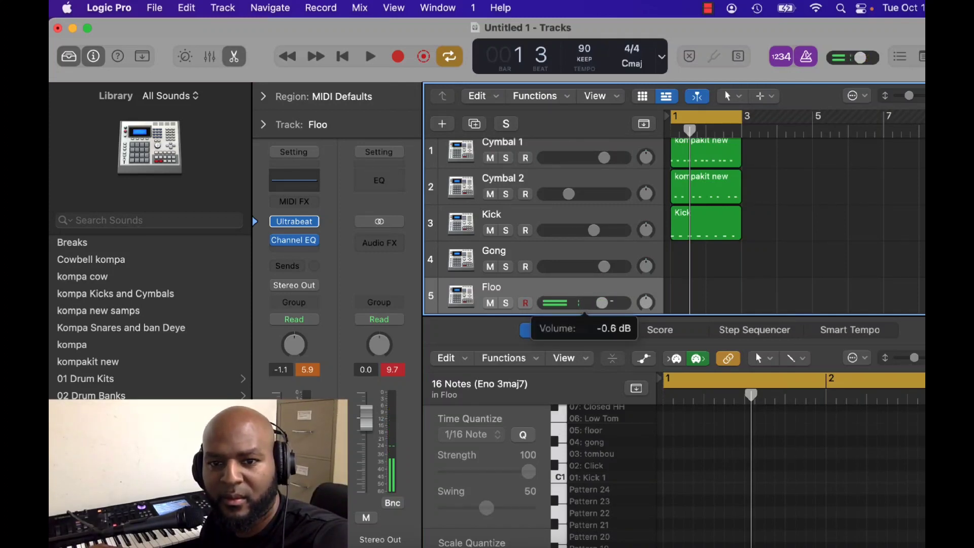
drag(602, 303, 601, 303)
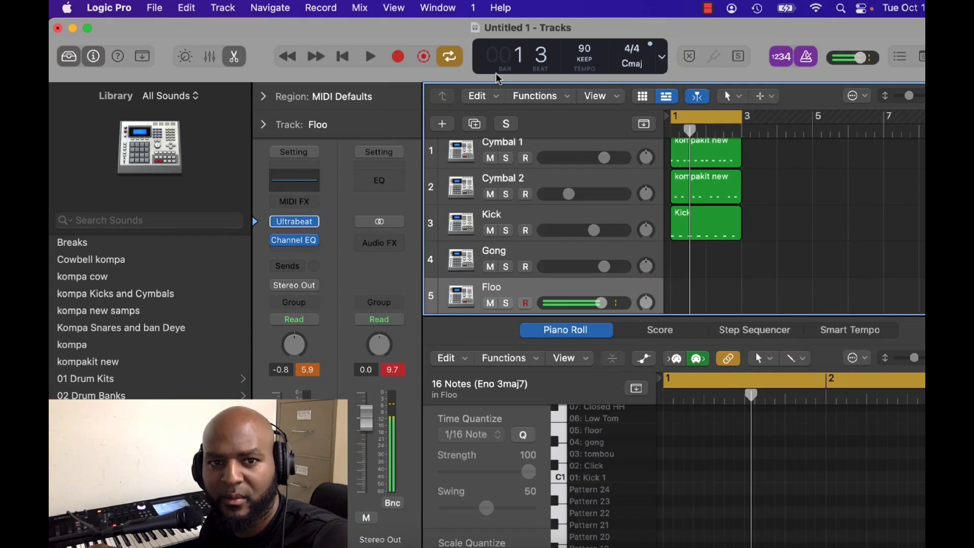
Record a gong pattern on the Gong track across the two-bar cycle.
click(370, 56)
click(343, 56)
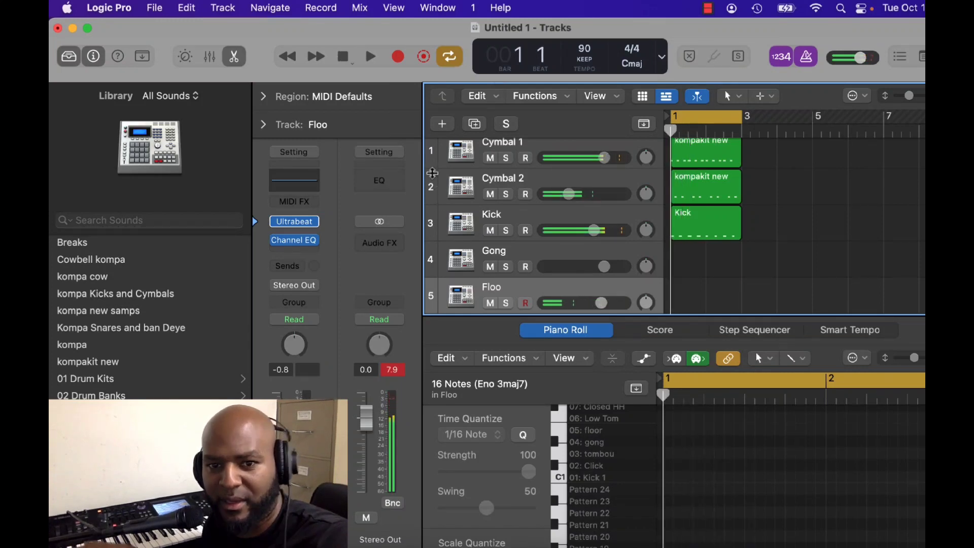
click(515, 254)
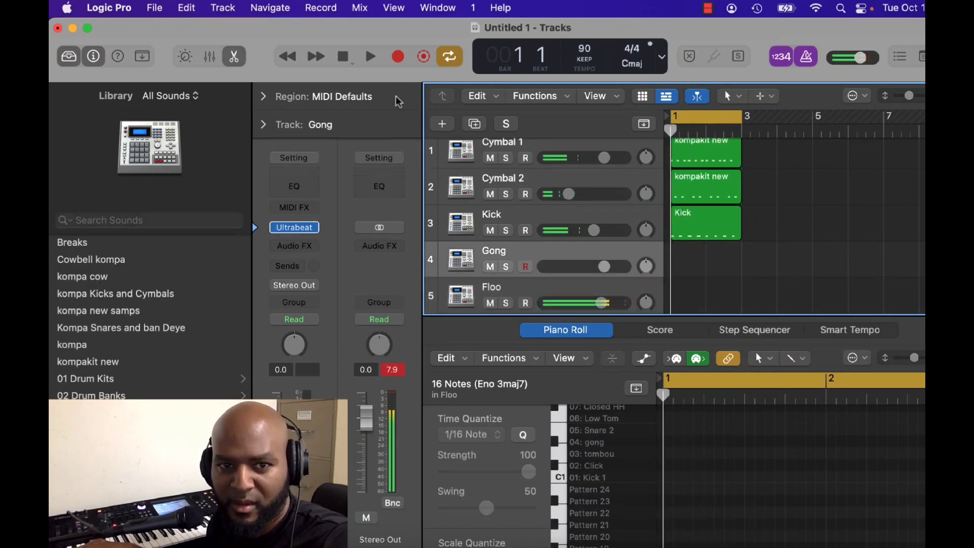
click(397, 56)
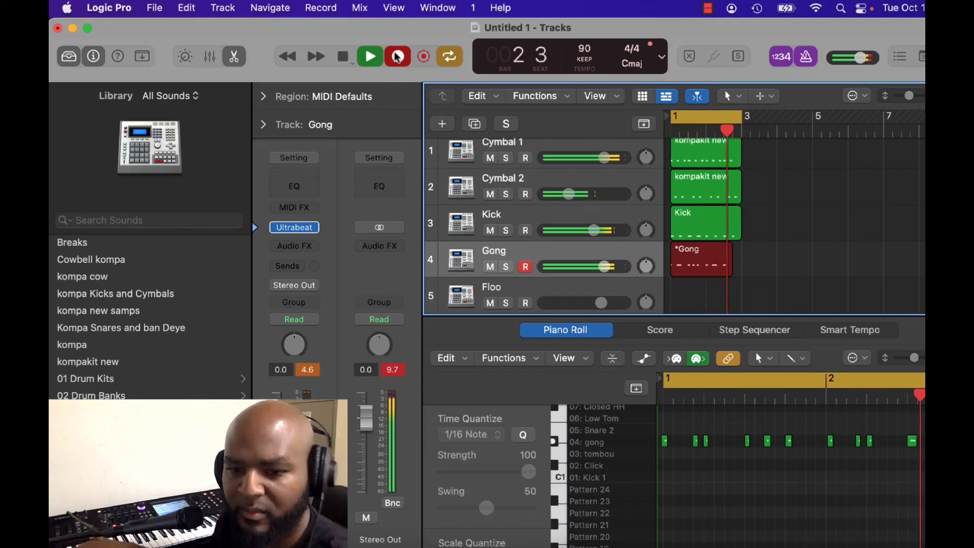
click(398, 56)
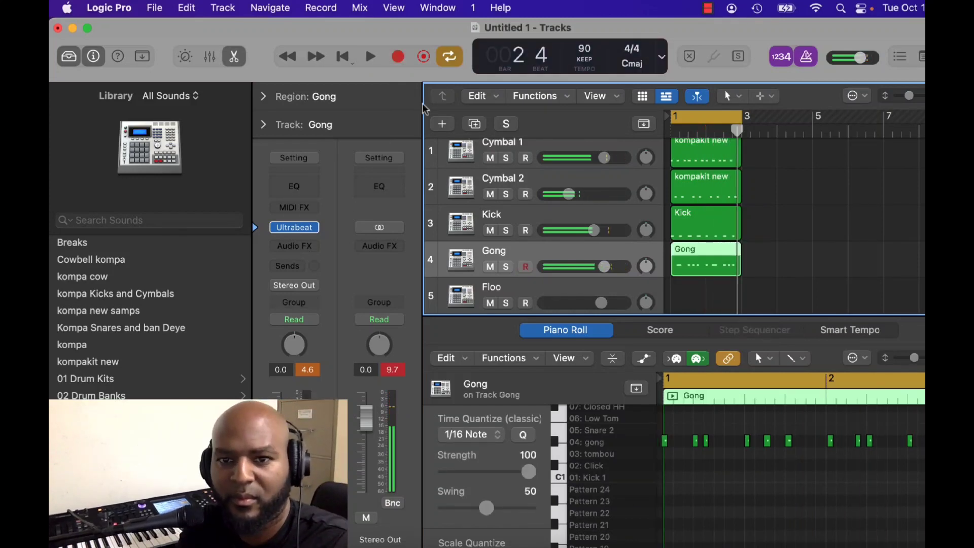
Quantize all the Gong region's notes to 1/16 and return the playhead to bar 1.
right_click(767, 476)
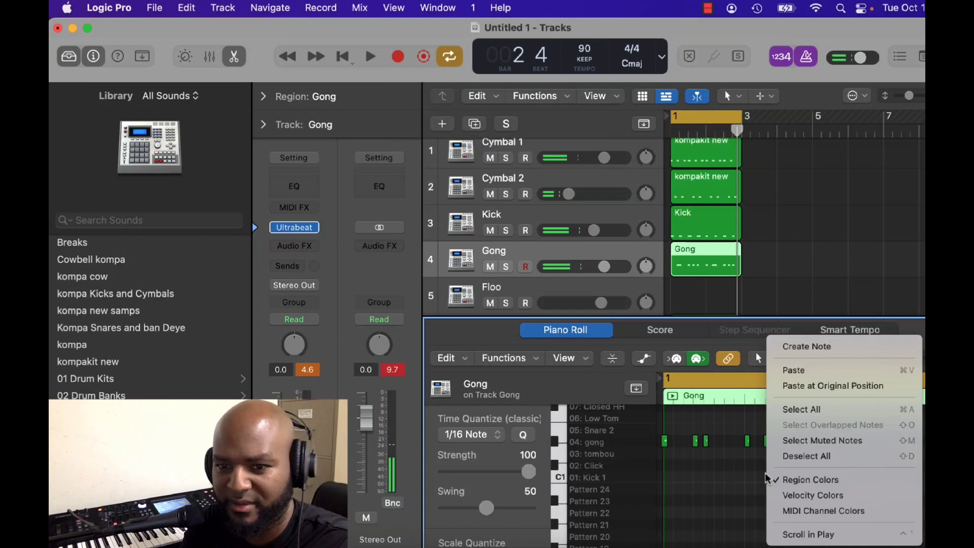
click(799, 409)
click(523, 358)
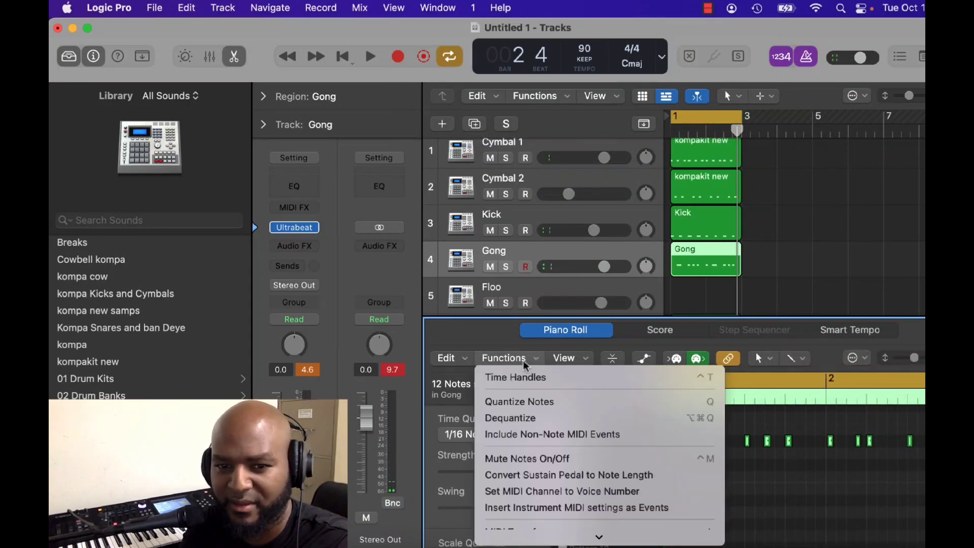
click(530, 405)
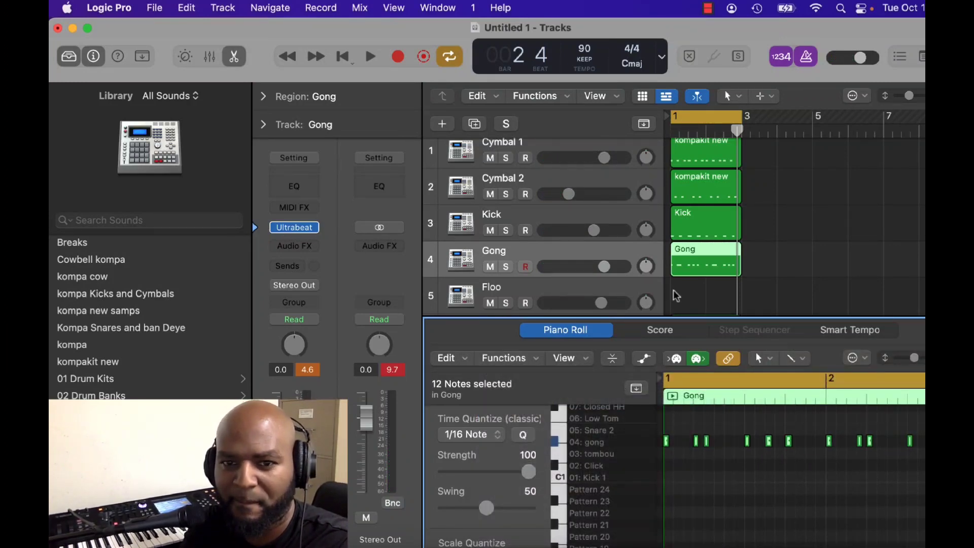
click(673, 116)
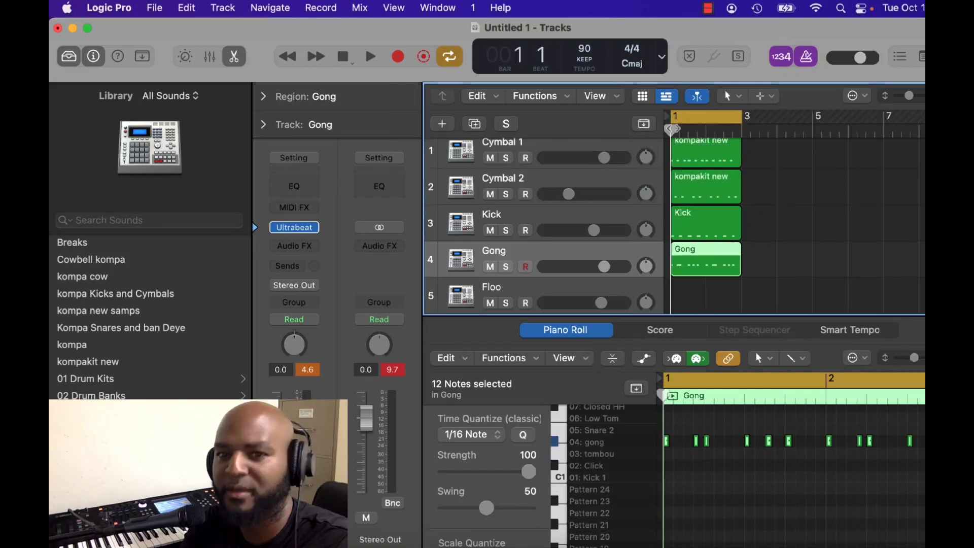
Shape the Floo track's Channel EQ with a -15.7 dB high shelf at 4640 Hz and a +12.2 dB boost at 90.5 Hz.
click(537, 297)
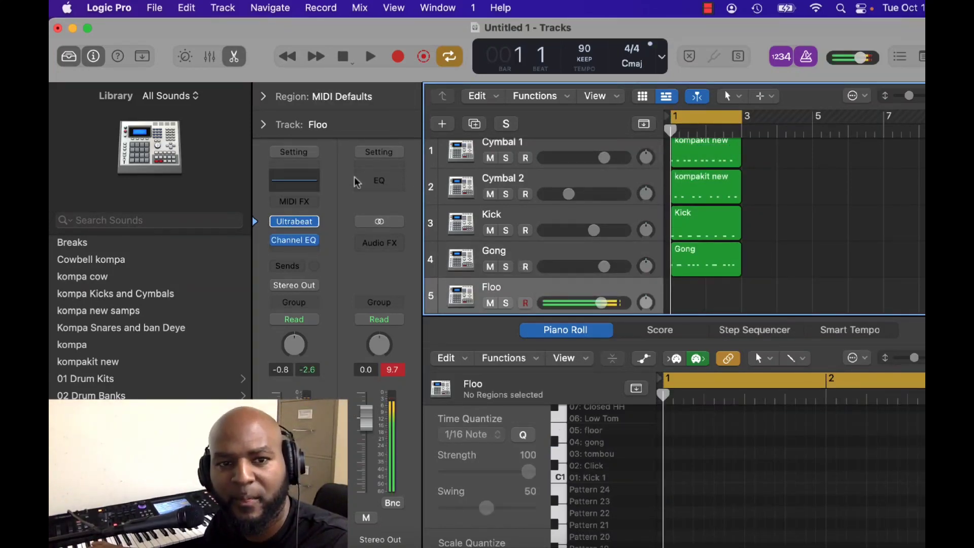
click(305, 181)
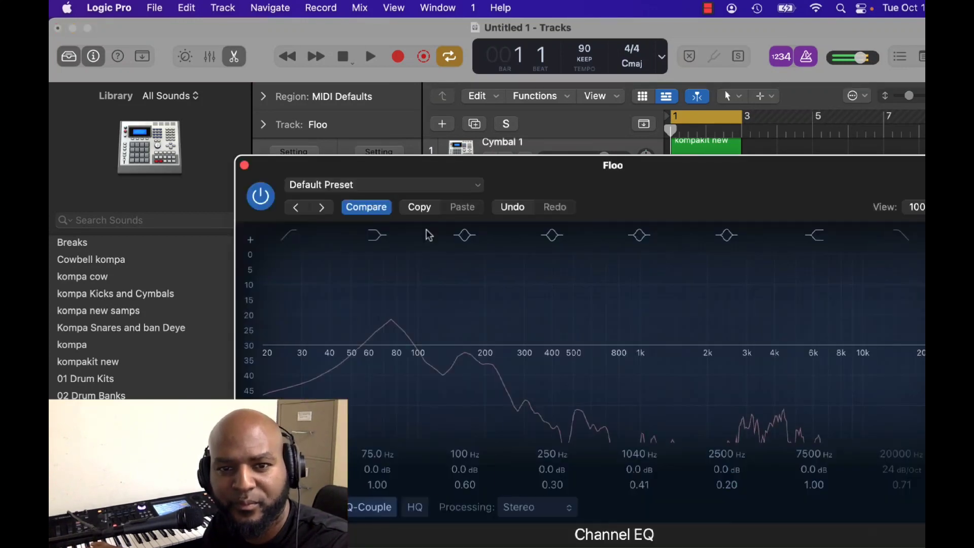
mouse_move(844, 361)
mouse_down()
mouse_move(678, 402)
mouse_move(805, 391)
mouse_move(795, 476)
mouse_up()
drag(527, 339, 406, 269)
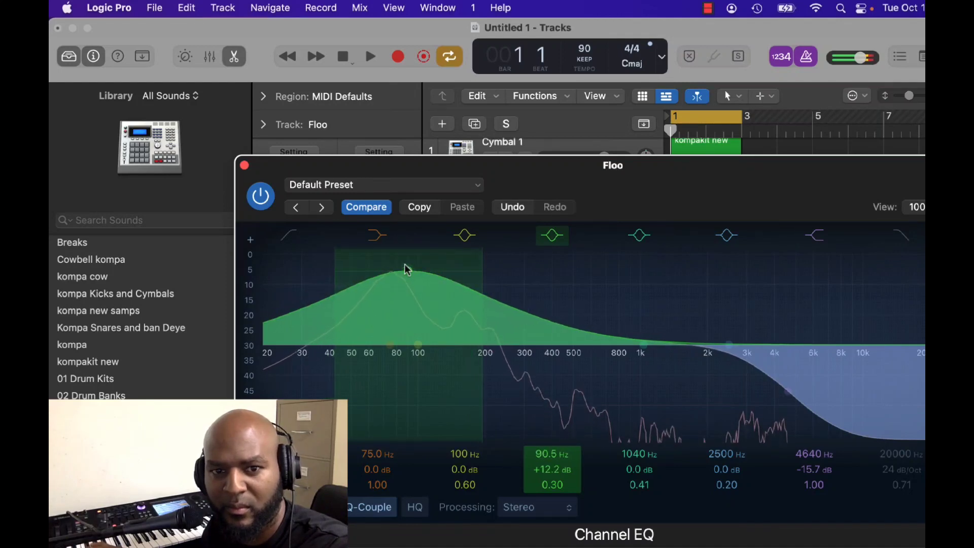
click(244, 165)
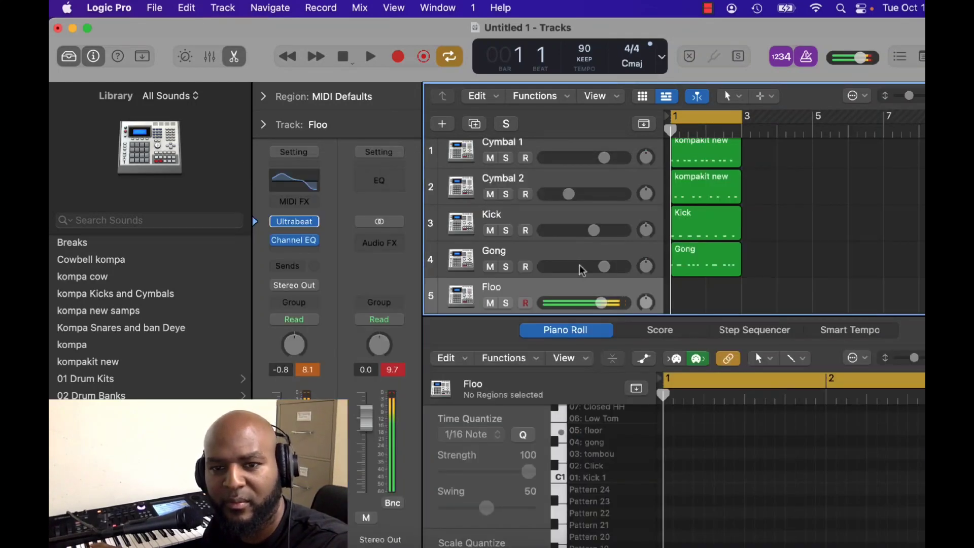
Lower the Floo track's volume to -2.2 dB and turn down the Gong track while playing the loop.
drag(601, 303, 593, 303)
key(space)
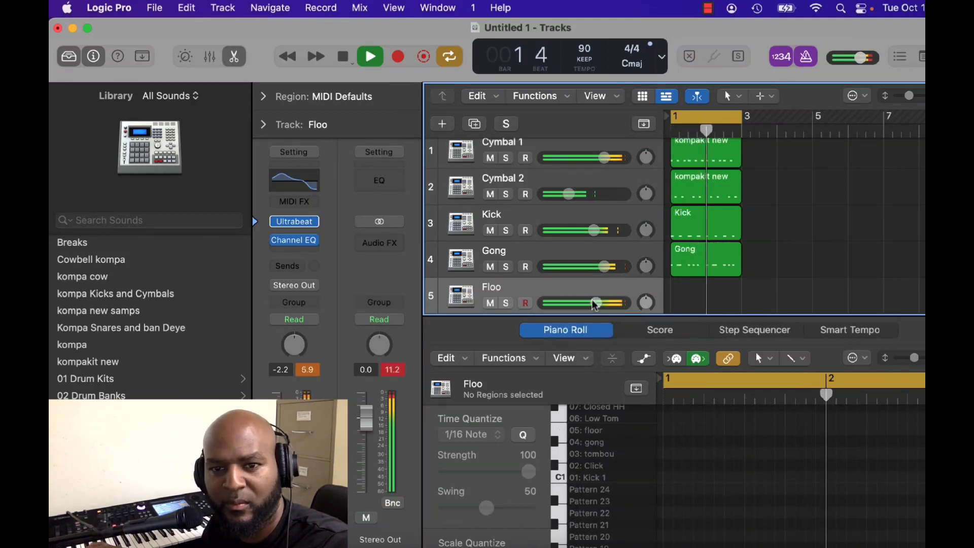
drag(604, 266, 584, 267)
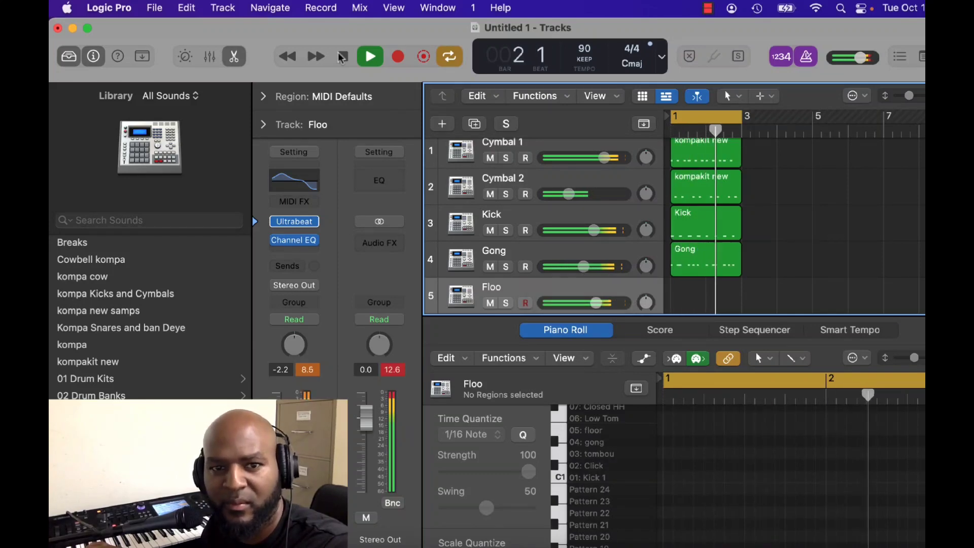
key(space)
Add a Space Designer reverb to the Floo track, set its size to 15 %, and play the loop.
click(300, 248)
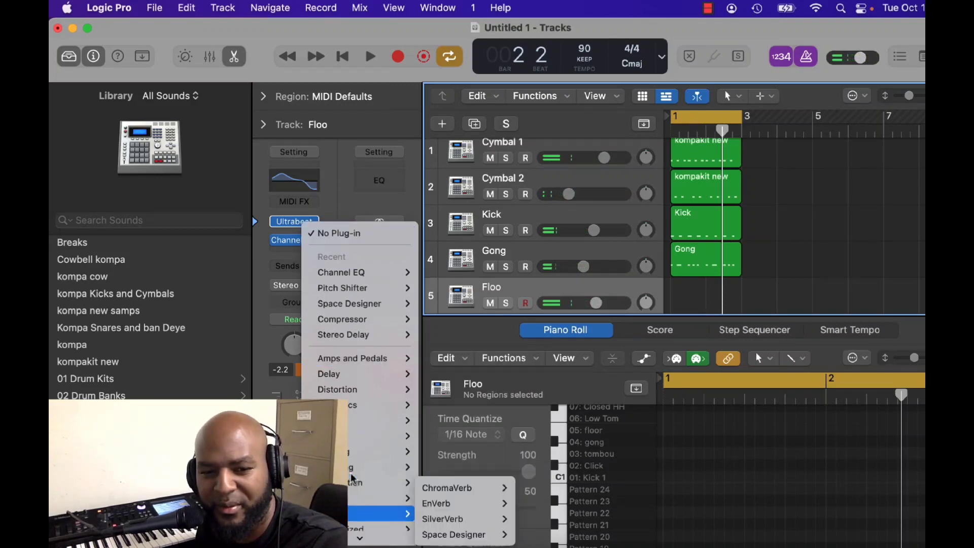
key(Escape)
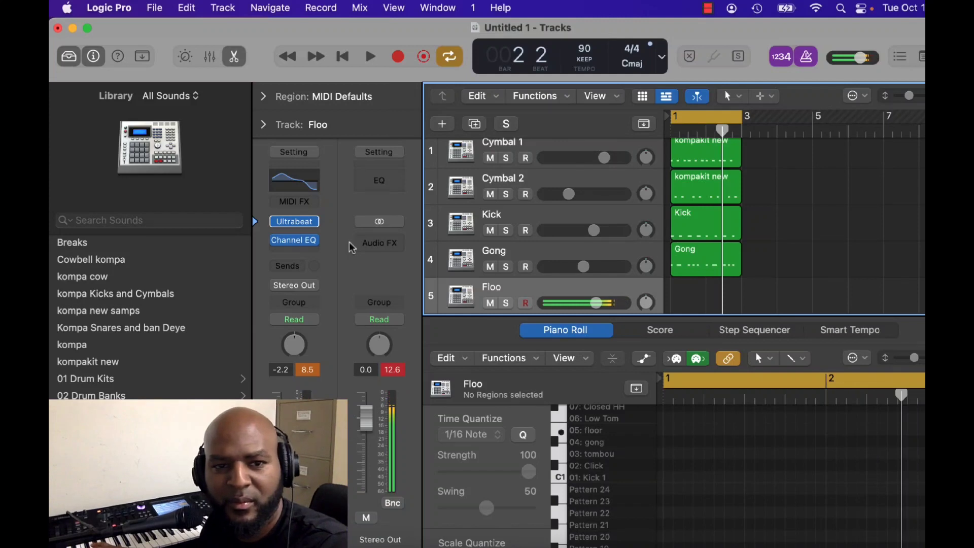
click(308, 250)
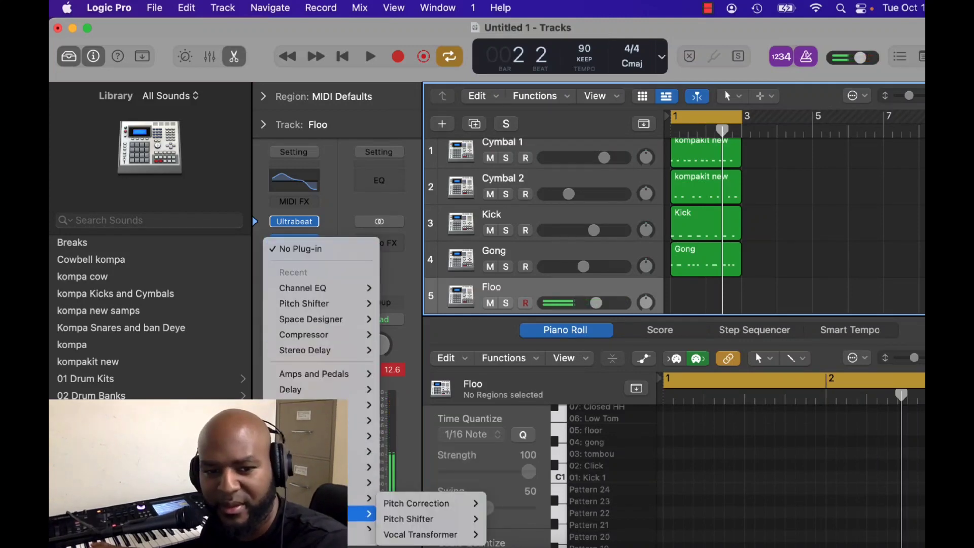
mouse_move(366, 528)
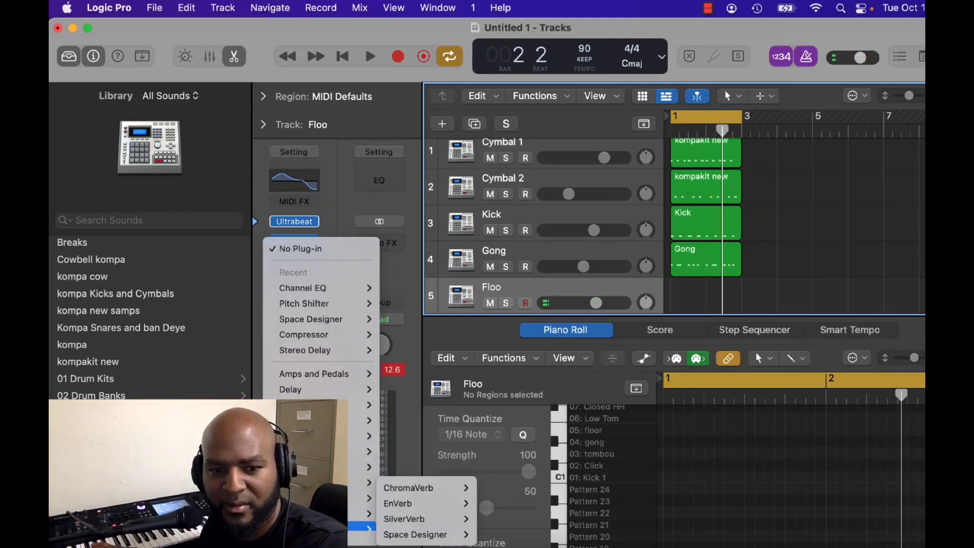
click(392, 538)
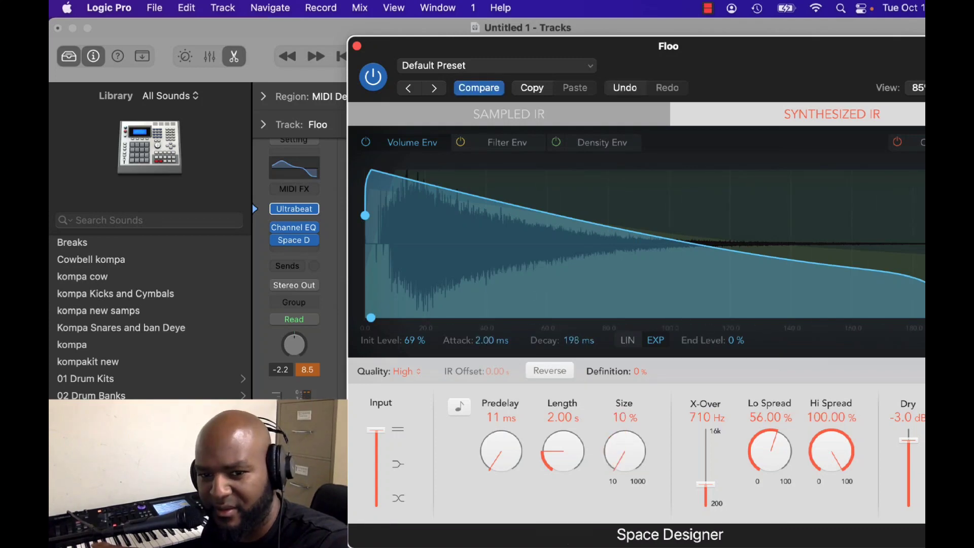
drag(619, 453, 619, 413)
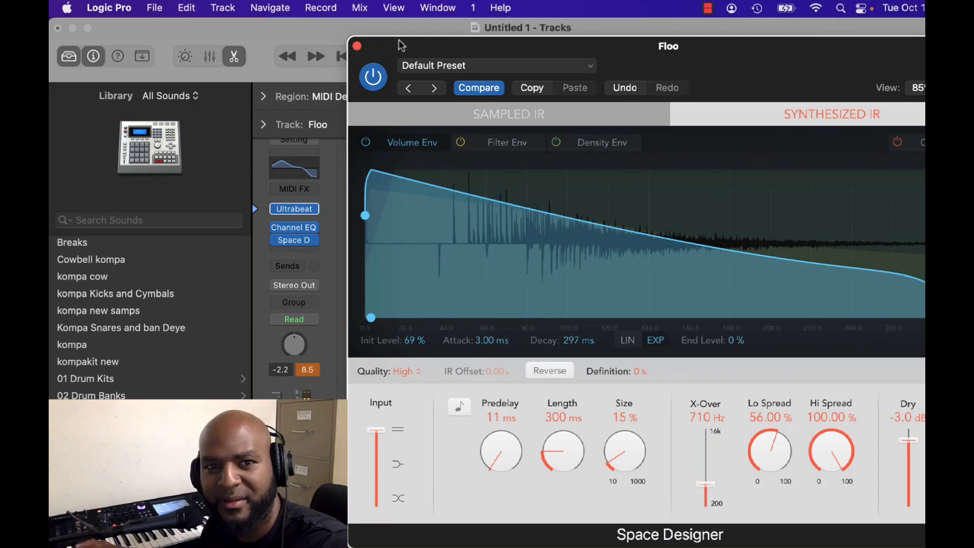
click(357, 46)
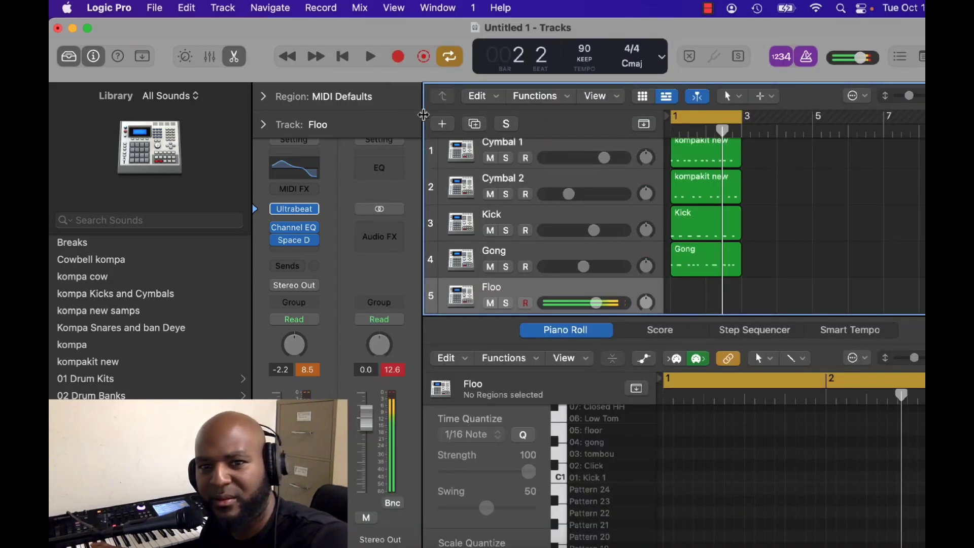
key(space)
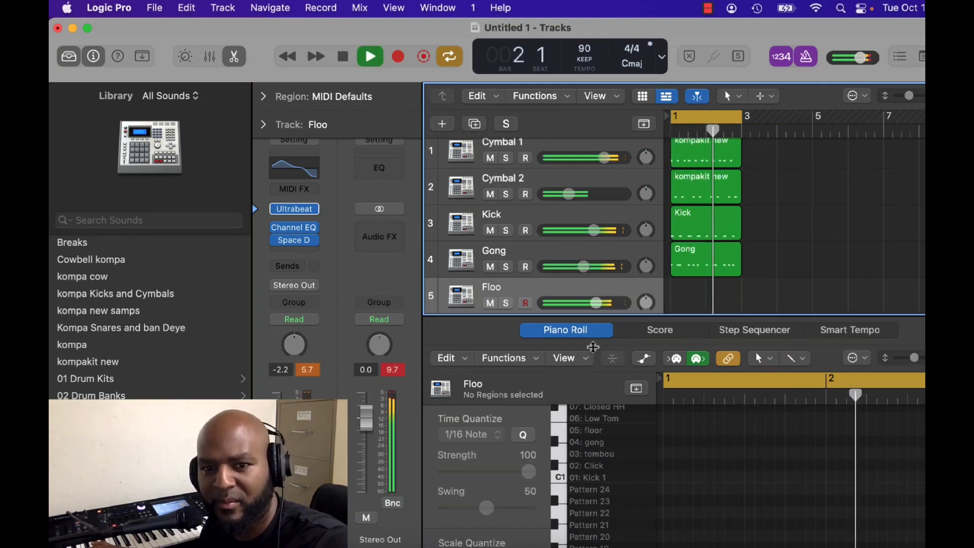
Lower the Floo track's volume to -4.3 dB and soften its Channel EQ to +7.2 dB at 92 Hz and a -9.1 dB high shelf at 5750 Hz.
mouse_move(590, 303)
mouse_down()
mouse_move(562, 310)
mouse_move(590, 303)
mouse_move(579, 303)
mouse_up()
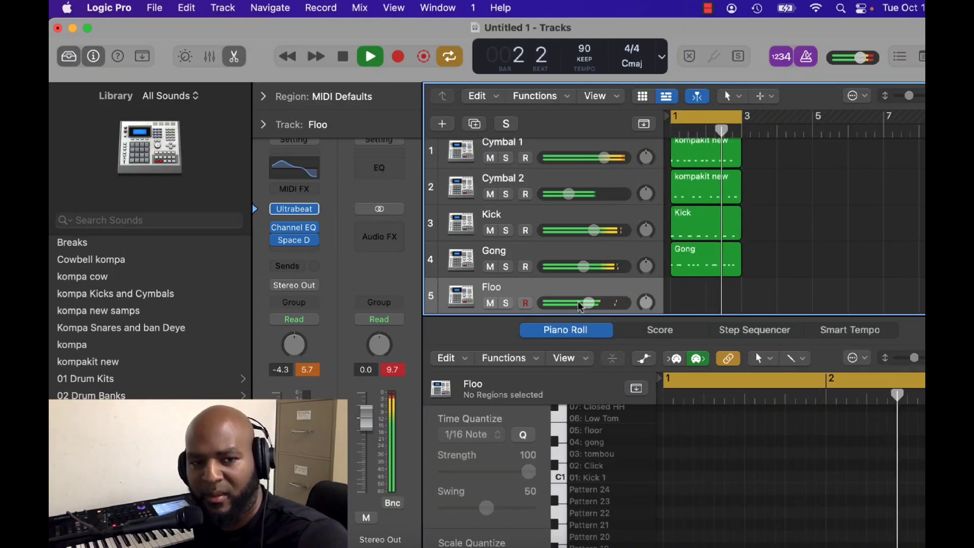
key(v)
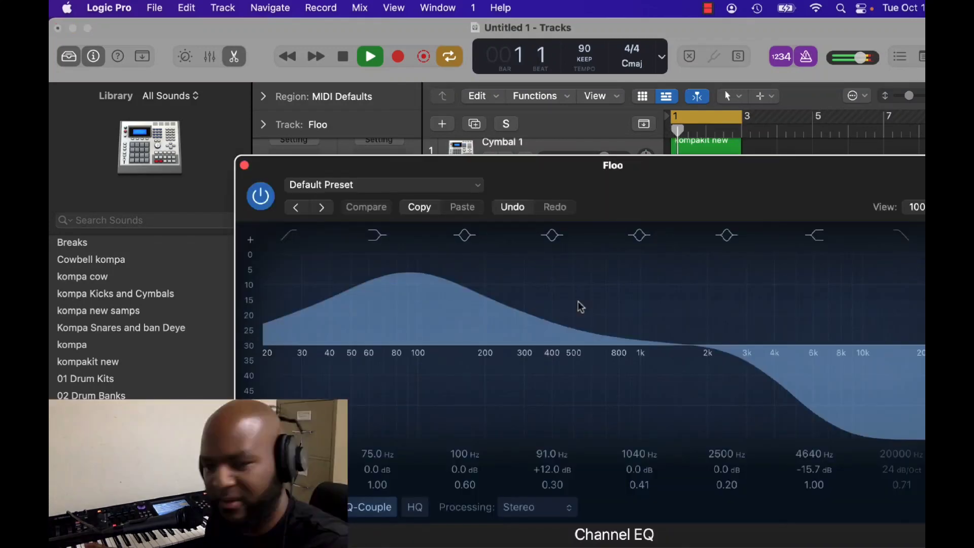
drag(579, 303, 579, 313)
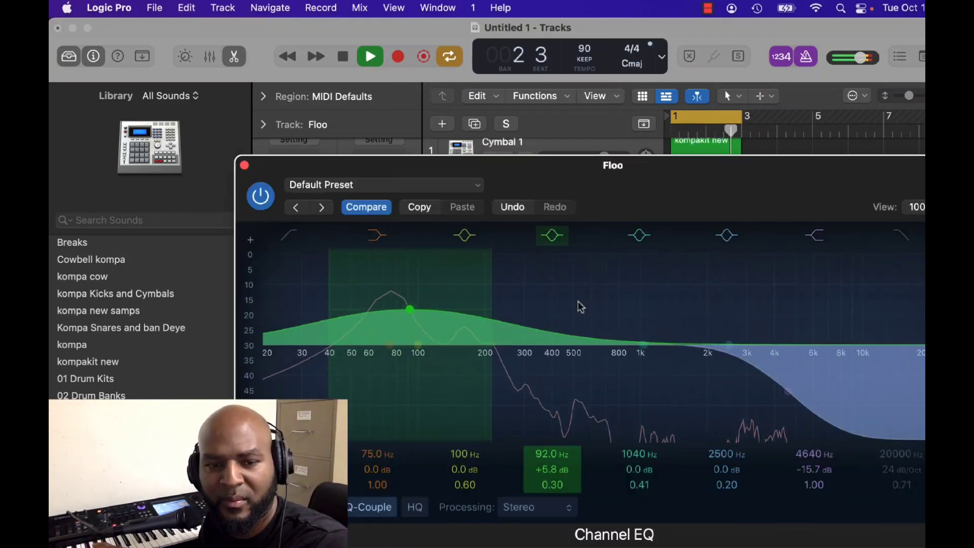
drag(410, 309, 410, 301)
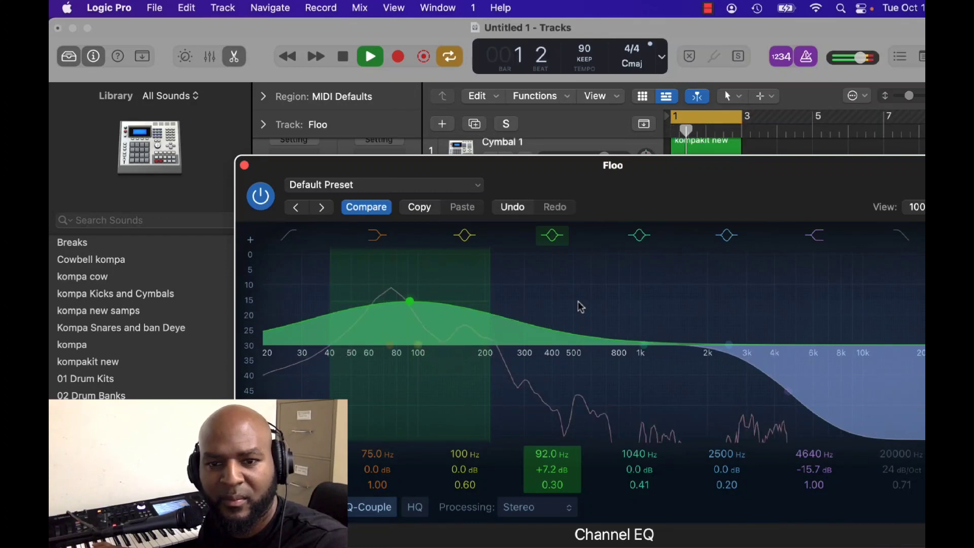
drag(788, 392, 809, 372)
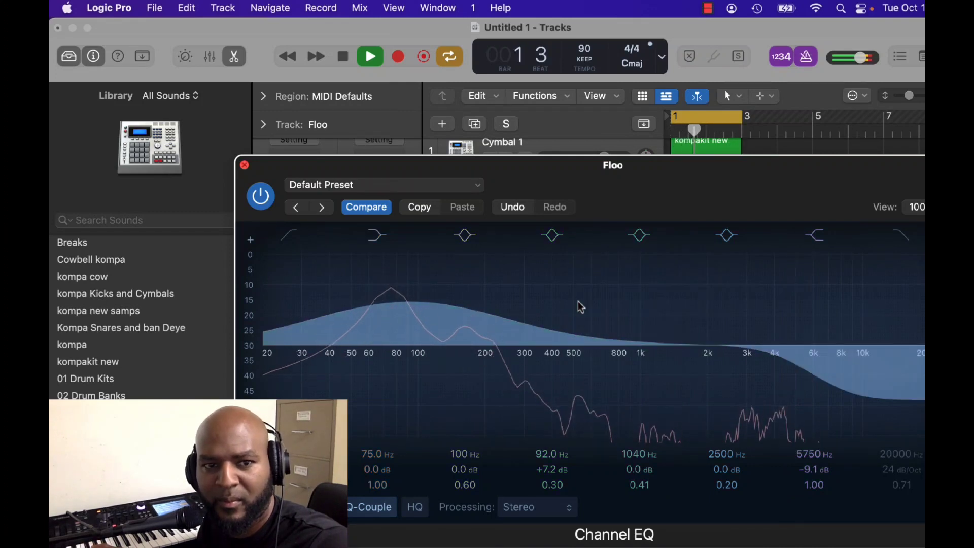
key(super+w)
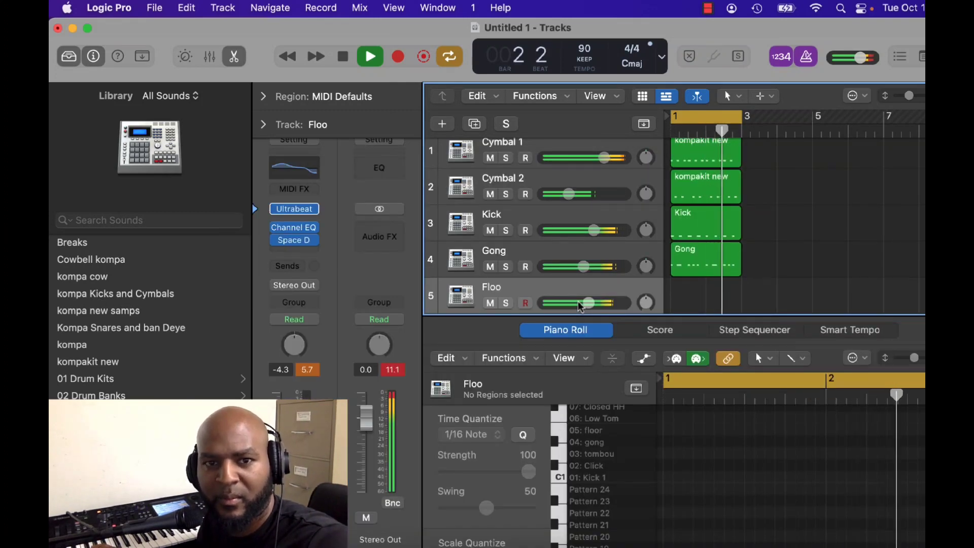
Record a floor tom part on the Floo track over the two-bar loop, lowering its volume to -4.9 dB.
key(space)
key(space)
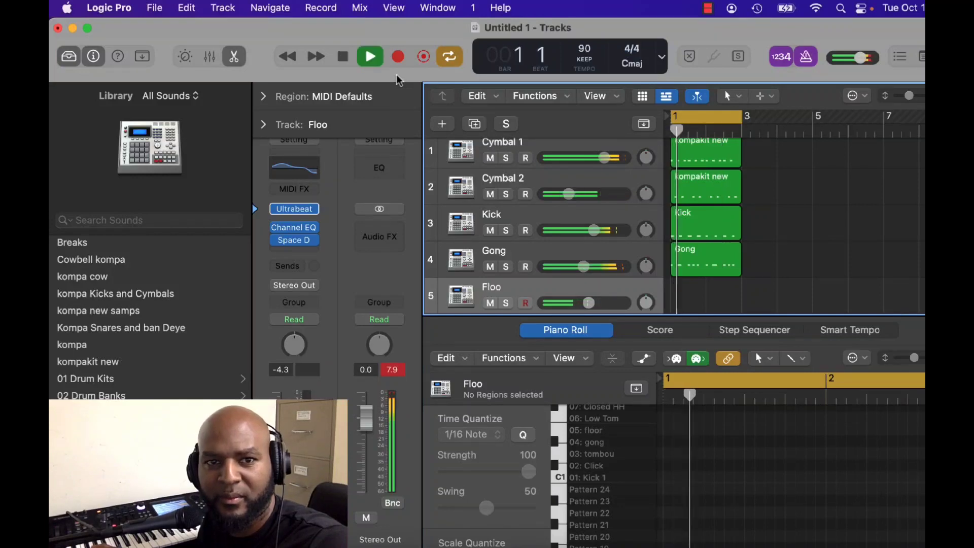
click(397, 56)
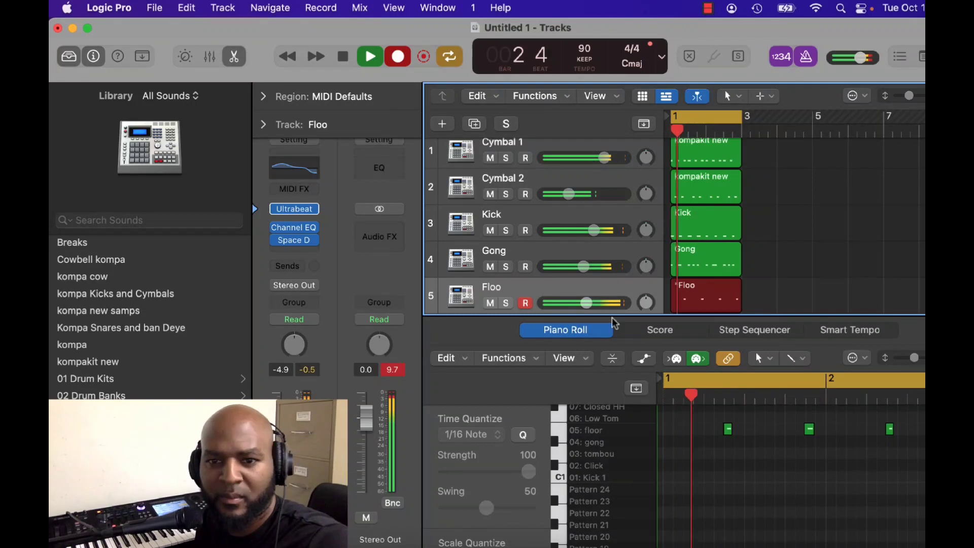
key(space)
key(space)
key(space)
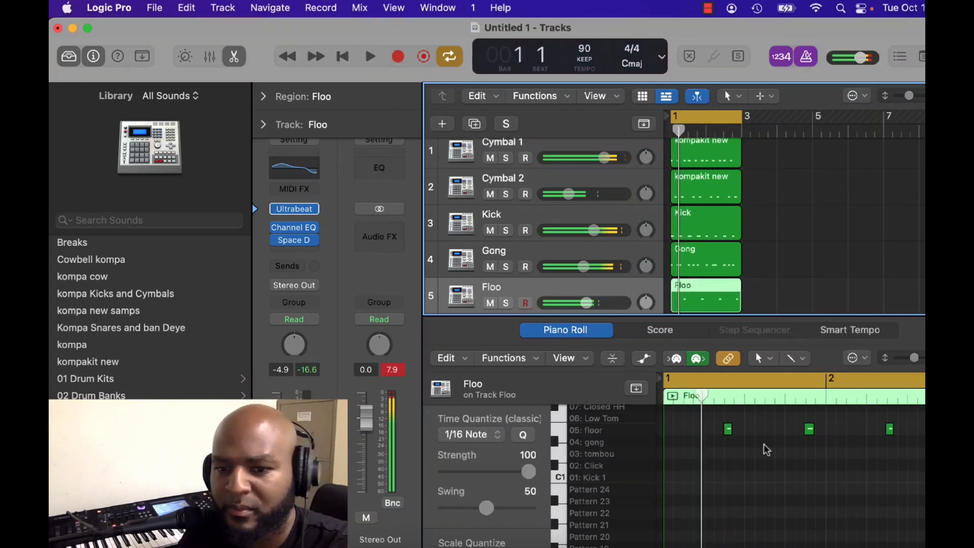
Select all the Floo region's notes and quantize them to 1/16.
right_click(764, 449)
click(814, 411)
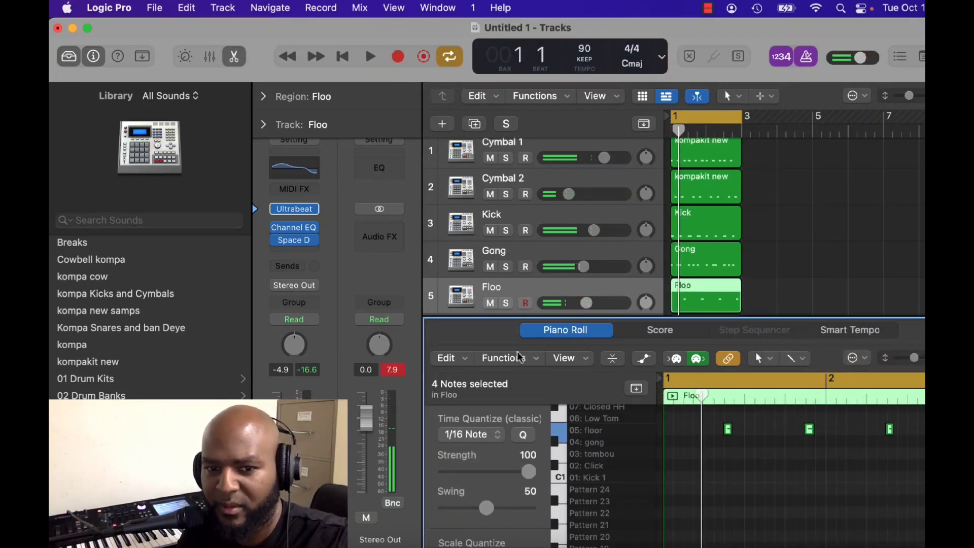
click(517, 360)
click(522, 401)
Play the loop, close the Space Designer window and raise the Floo track's volume to 0.0 dB.
key(space)
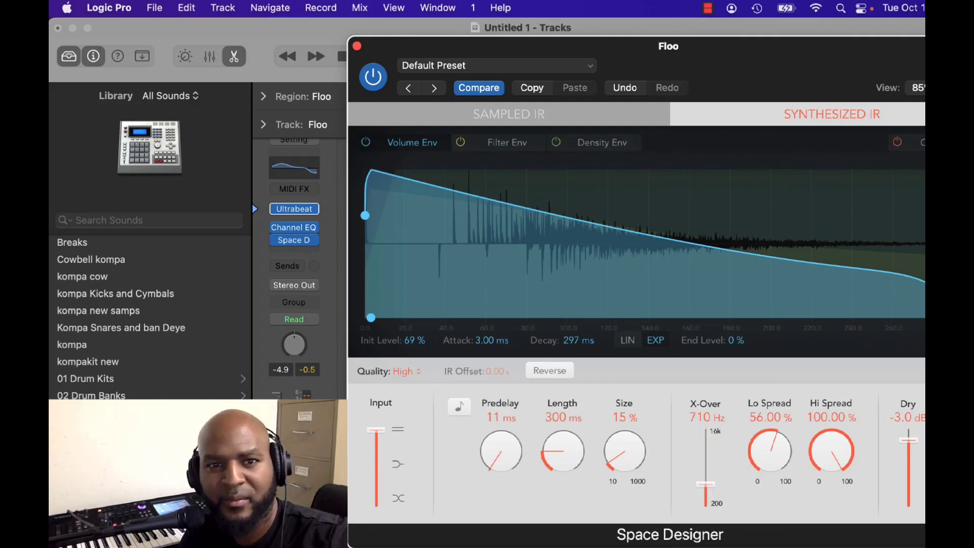
key(super+w)
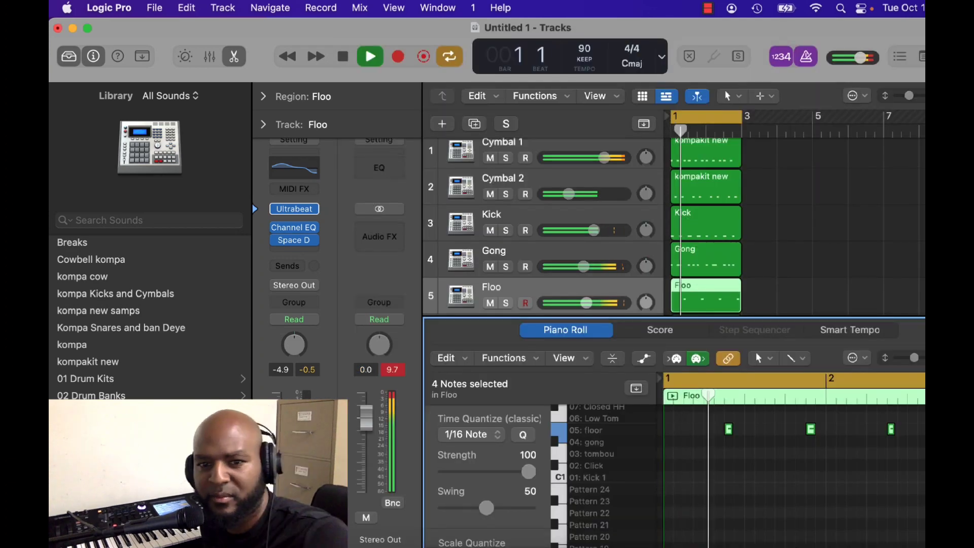
drag(586, 303, 613, 303)
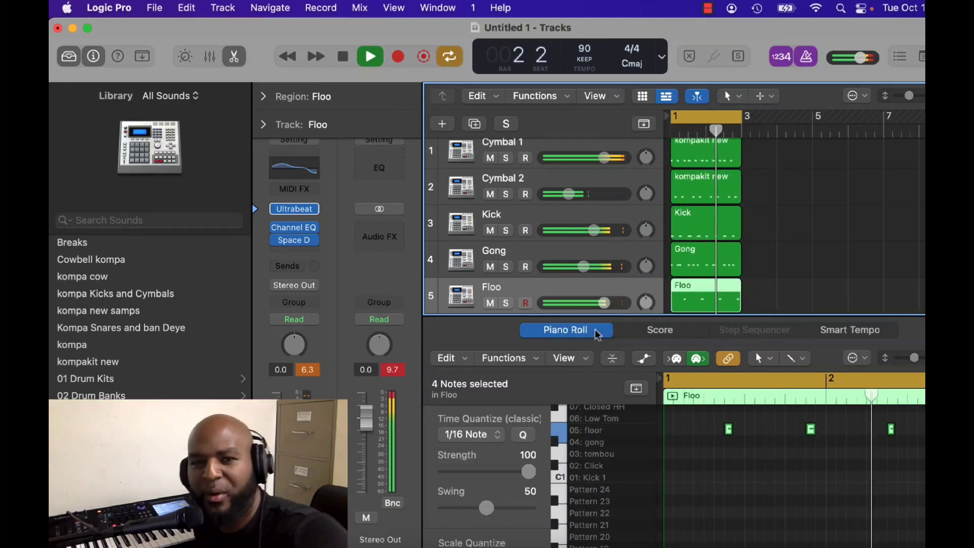
Adjust the make-up gain in the Cymbal 1 track's Compressor, close the plug-in and stop playback.
click(589, 144)
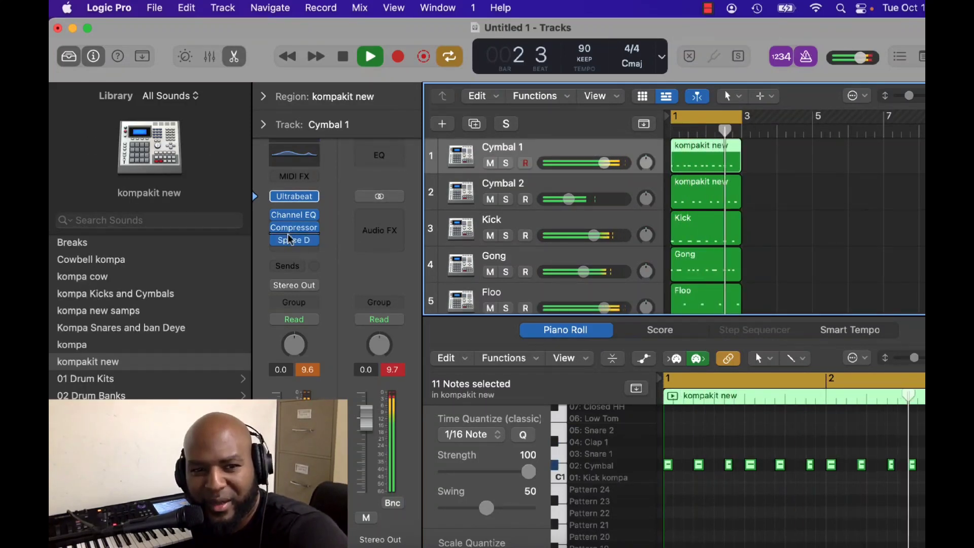
mouse_move(293, 241)
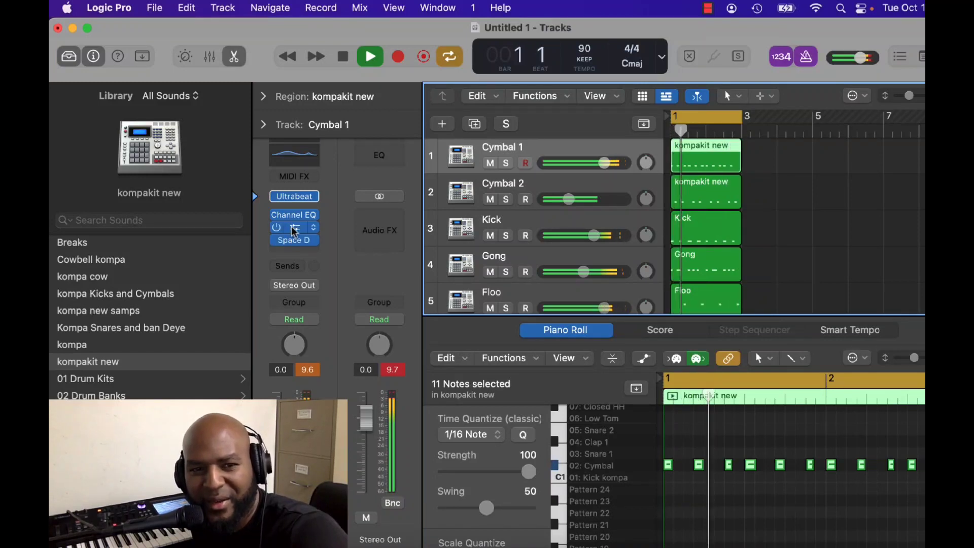
click(293, 227)
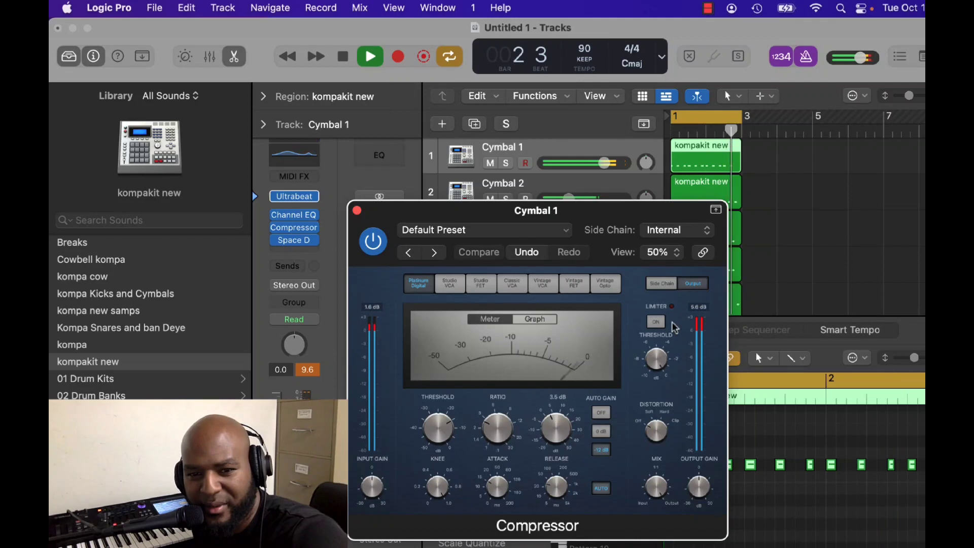
drag(556, 429, 557, 434)
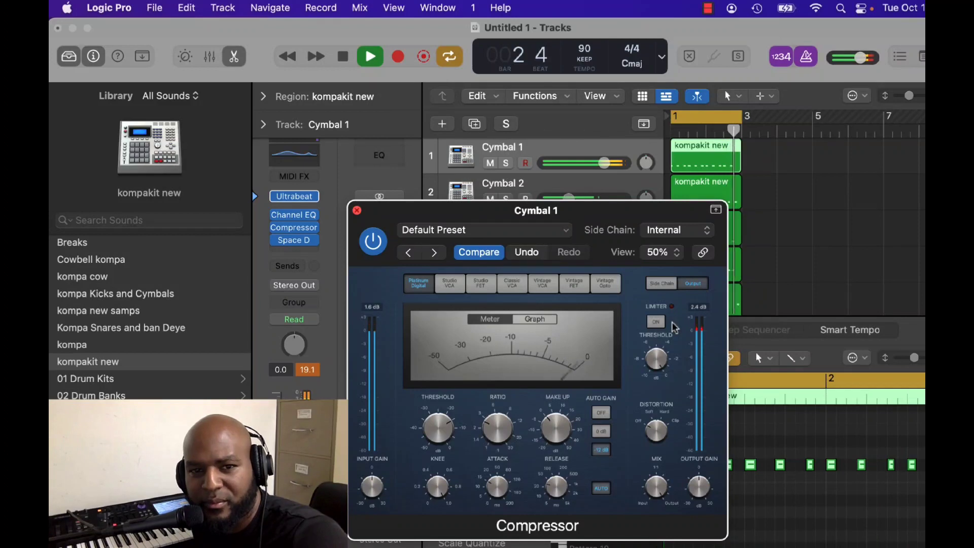
key(super+w)
scroll(672, 323, down, 5)
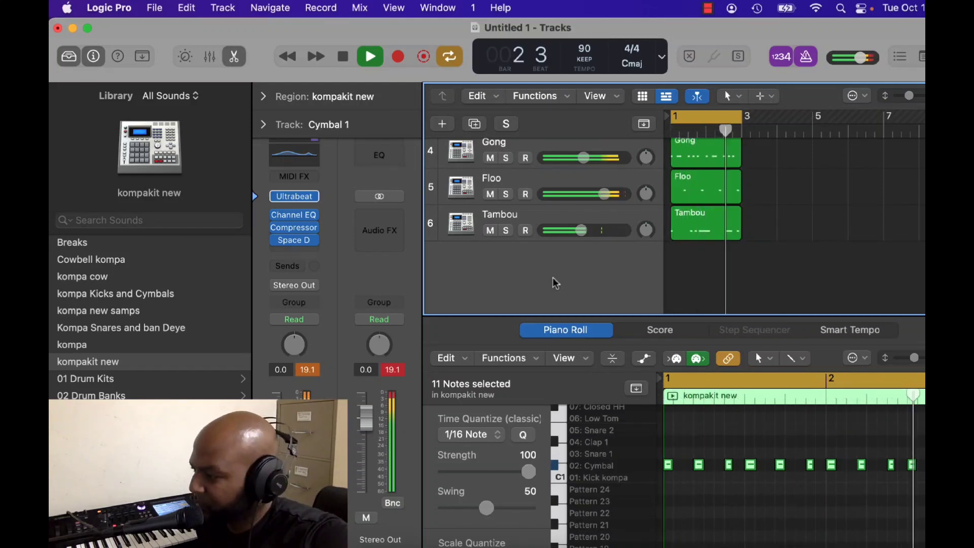
key(space)
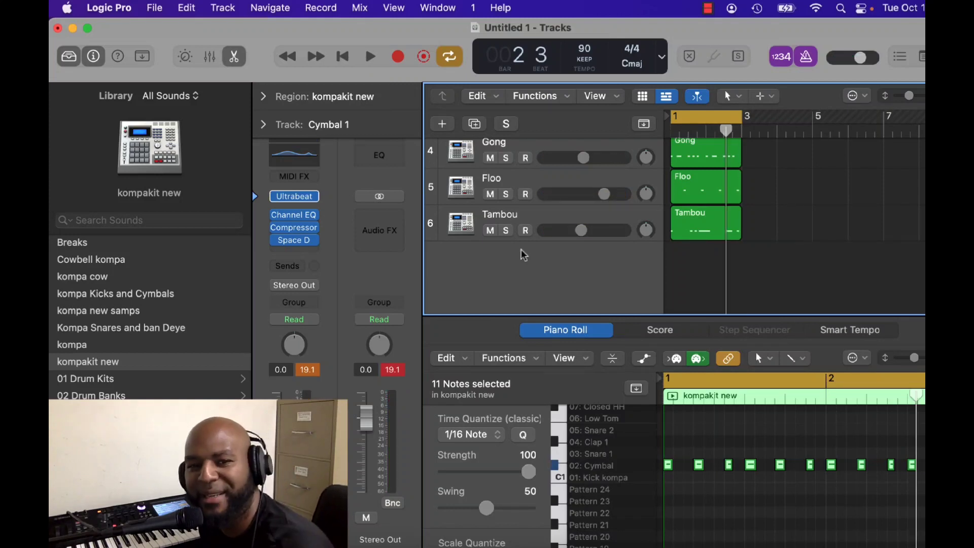